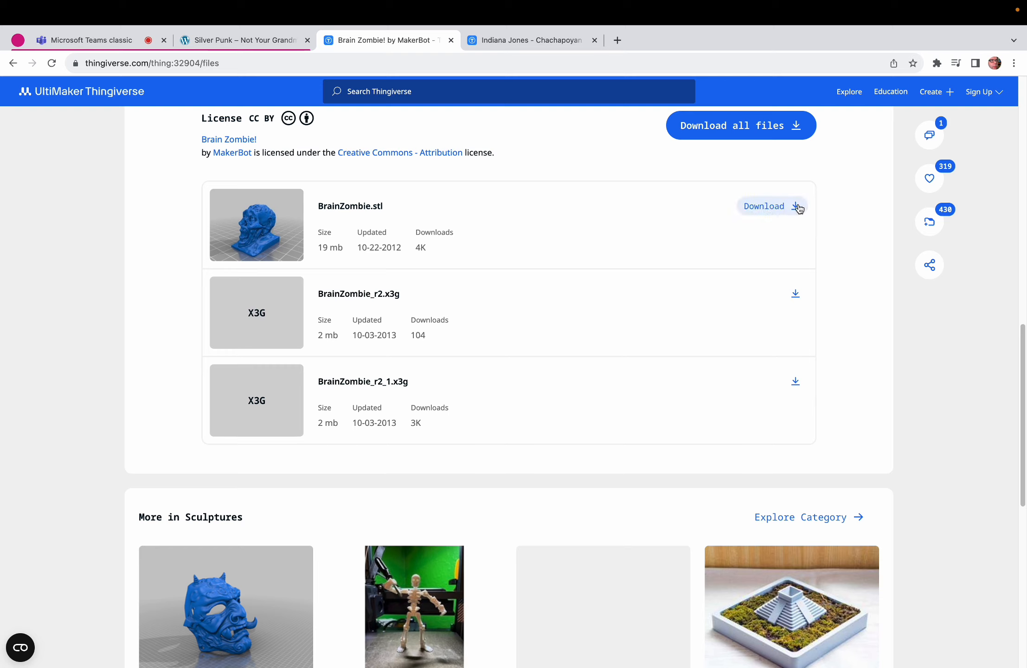
# Step: Download BrainZombie.stl and save it in the shared drive's Silver Punk/Long Form/Halloween folder
pyautogui.click(797, 207)
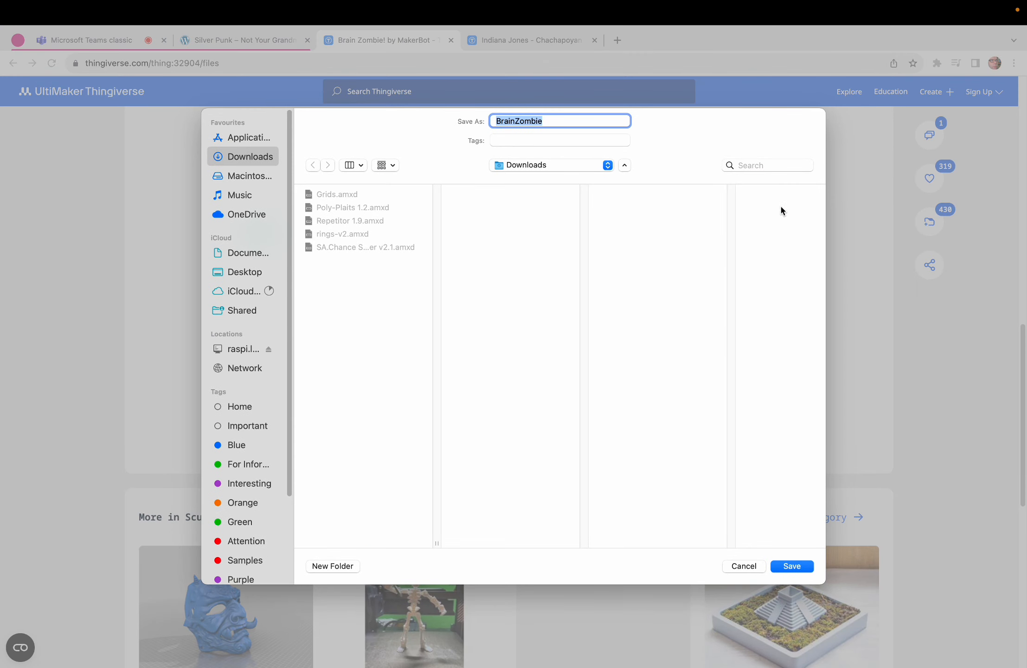
pyautogui.click(234, 353)
pyautogui.click(324, 299)
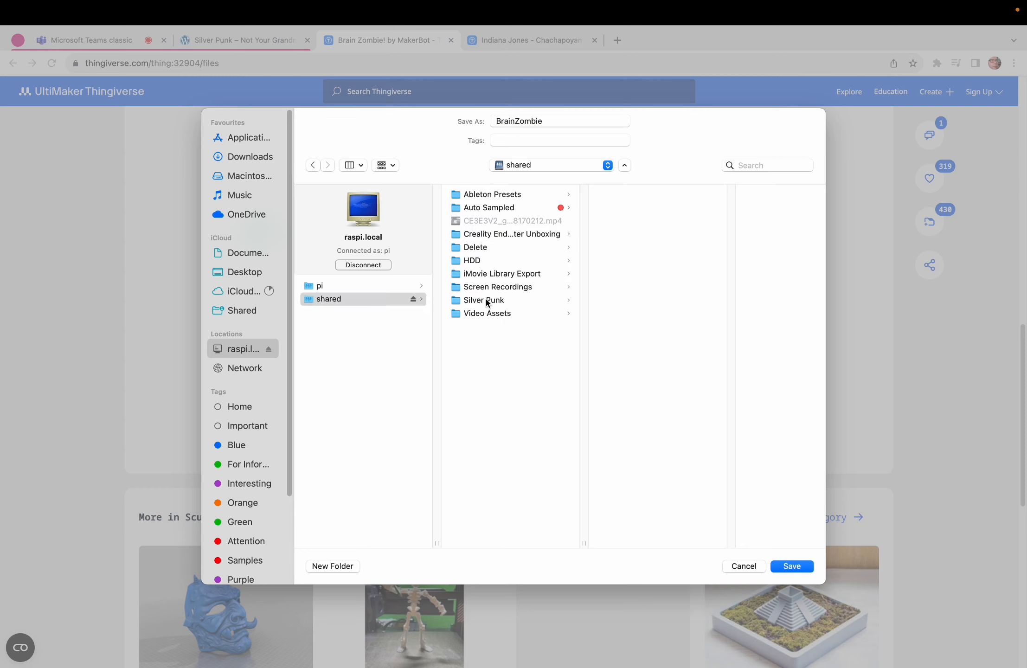
pyautogui.click(487, 300)
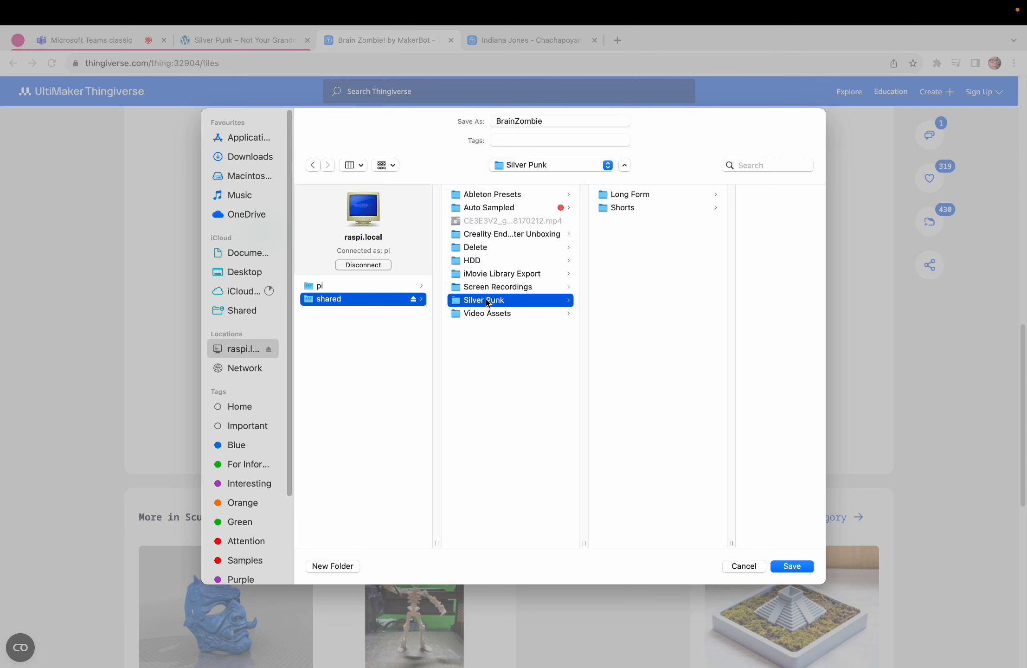
pyautogui.click(622, 195)
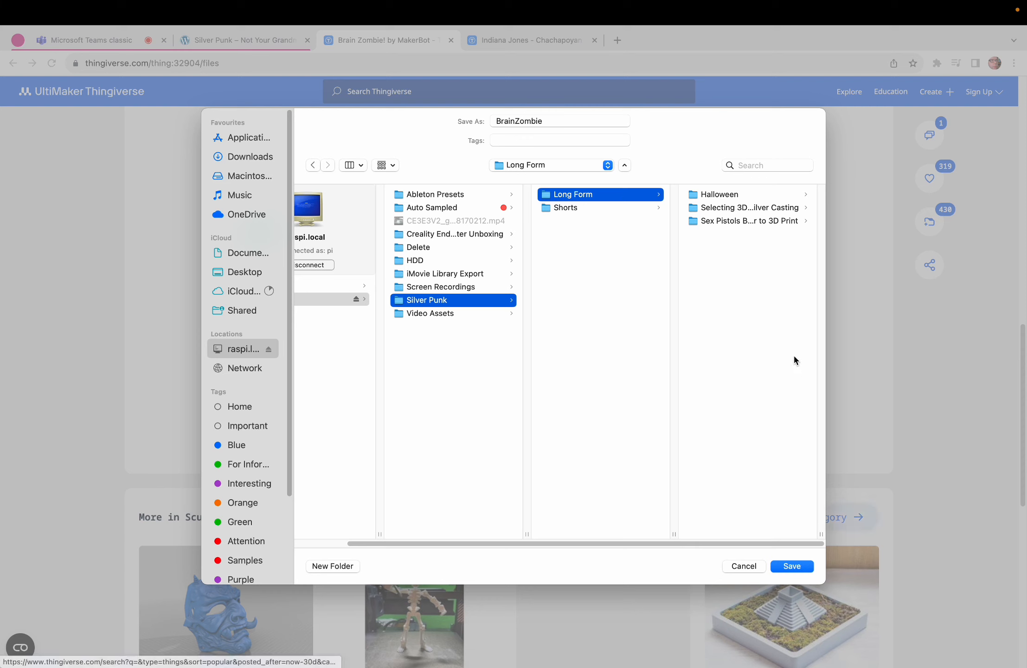
pyautogui.click(713, 196)
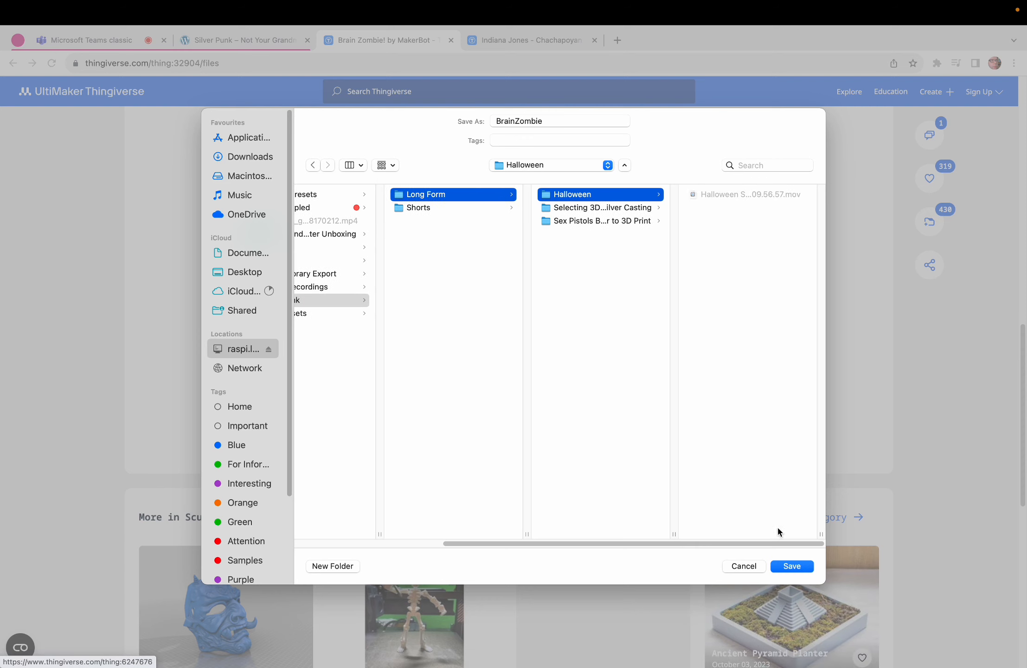
pyautogui.click(791, 567)
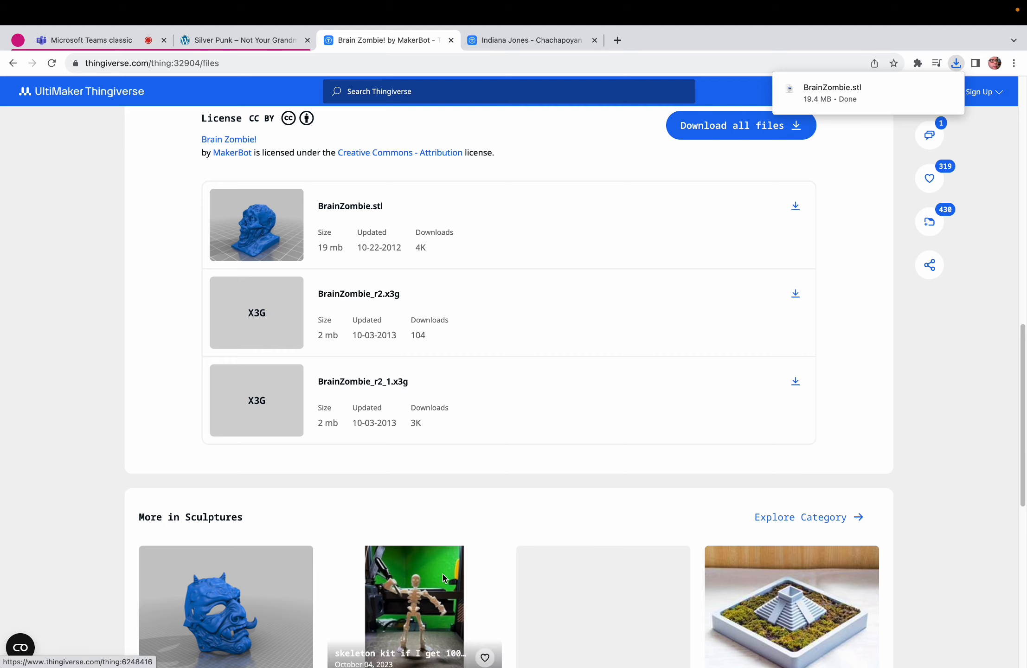
# Step: Switch to Blender, make its window full screen and start a new General file
pyautogui.click(274, 654)
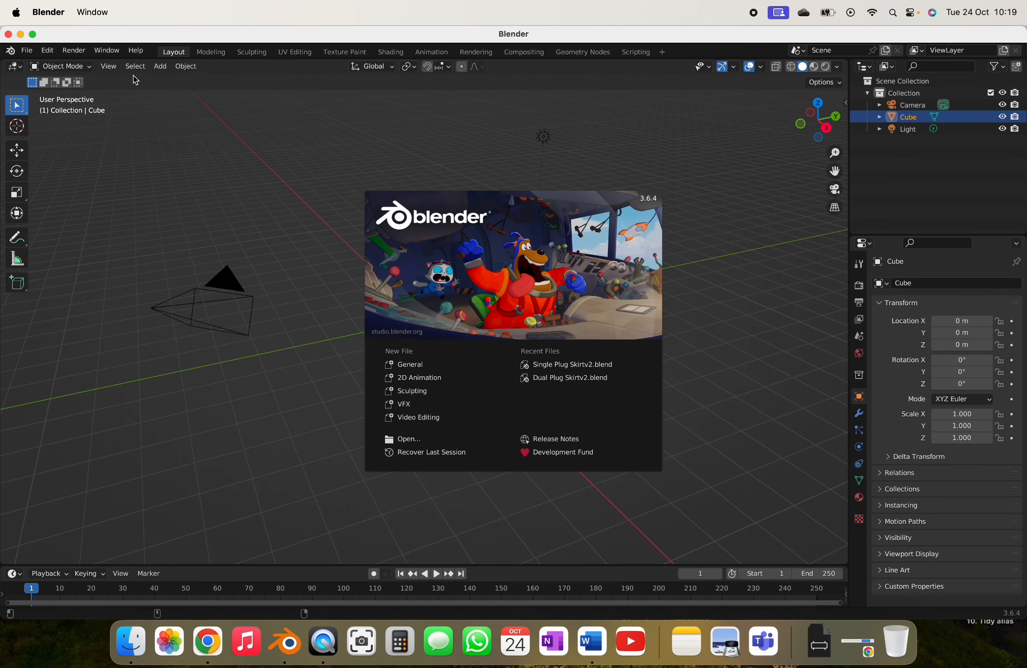
pyautogui.click(32, 35)
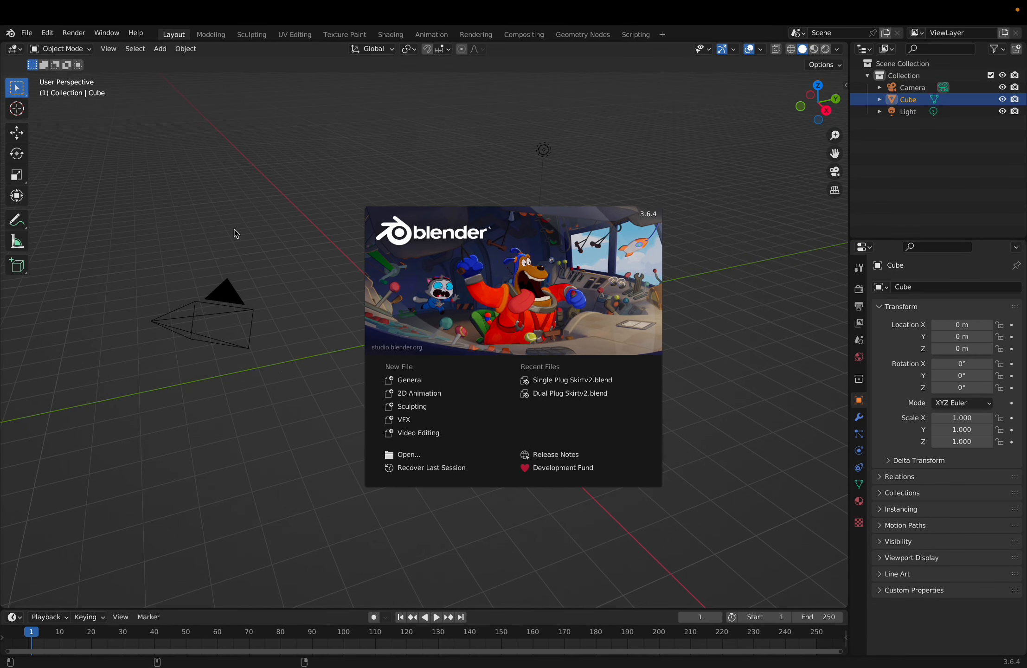
pyautogui.click(416, 379)
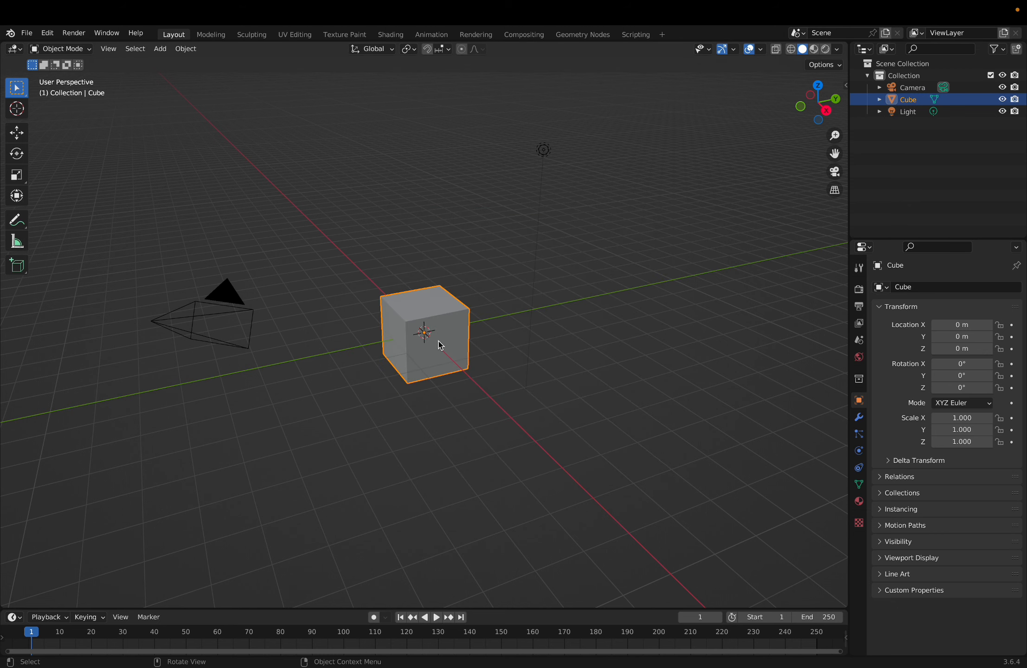
# Step: Delete the default cube and the camera from the scene
pyautogui.press('x')
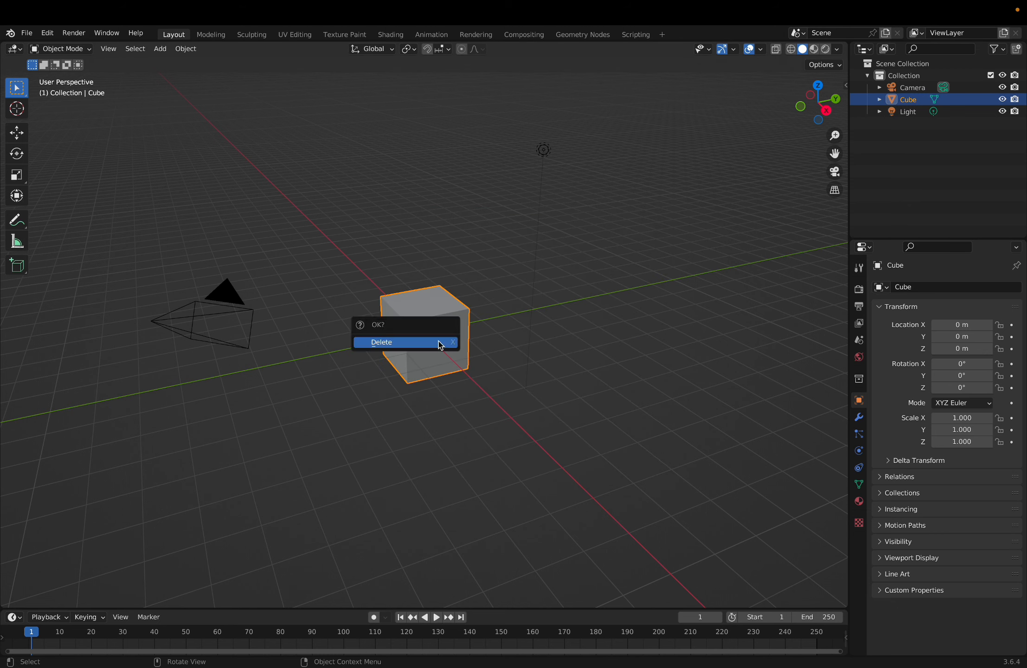
pyautogui.click(440, 343)
pyautogui.click(162, 318)
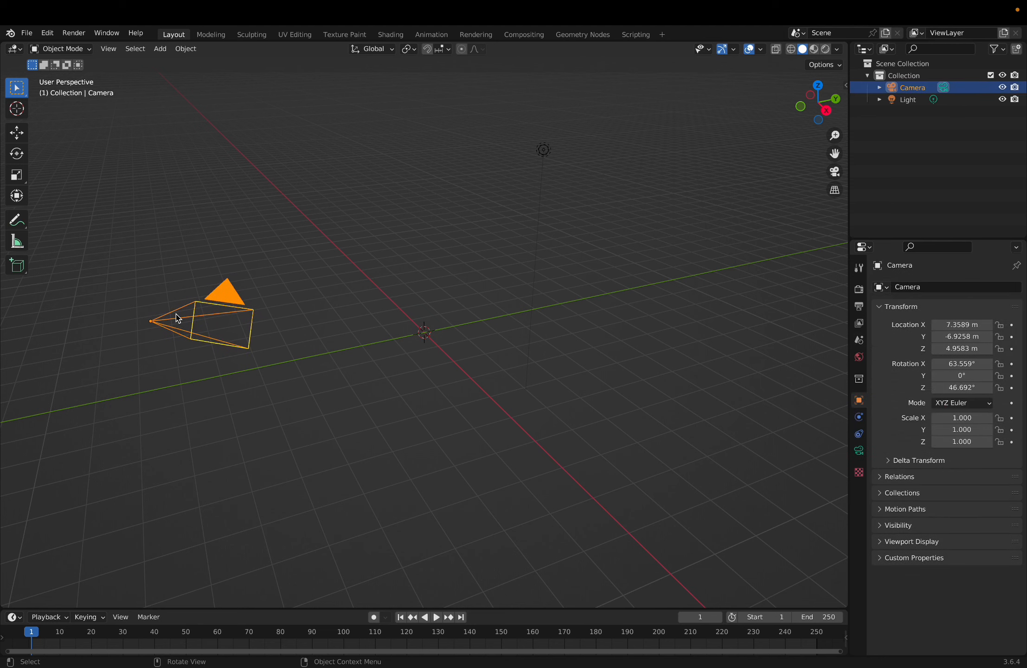
pyautogui.press('x')
pyautogui.click(232, 319)
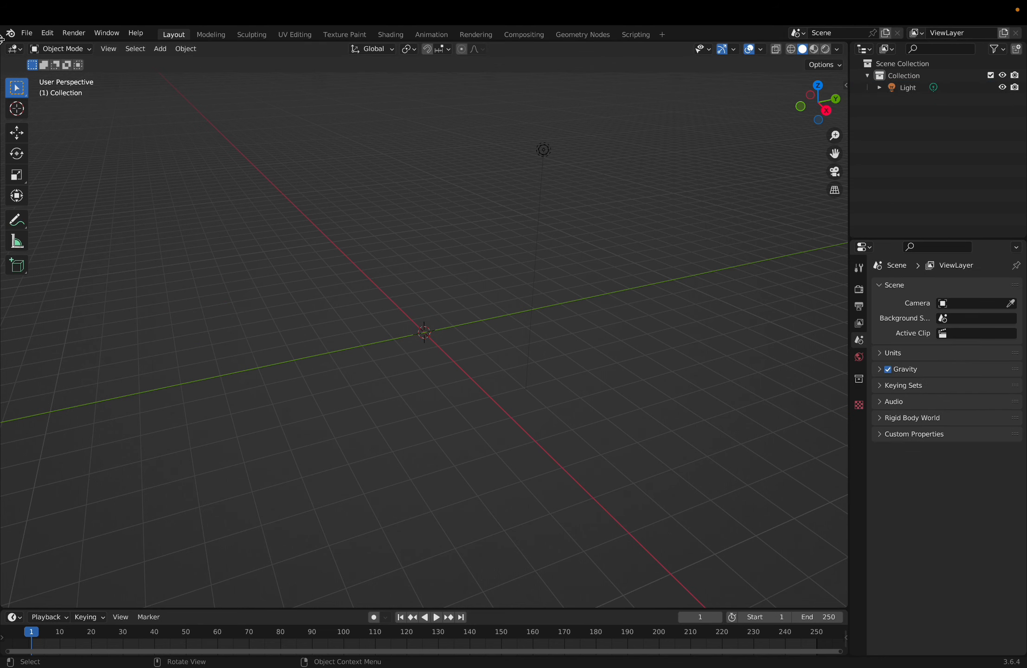
# Step: Import BrainZombie.stl with the experimental STL importer from the shared drive's Silver Punk/Long Form/Halloween folder
pyautogui.click(26, 32)
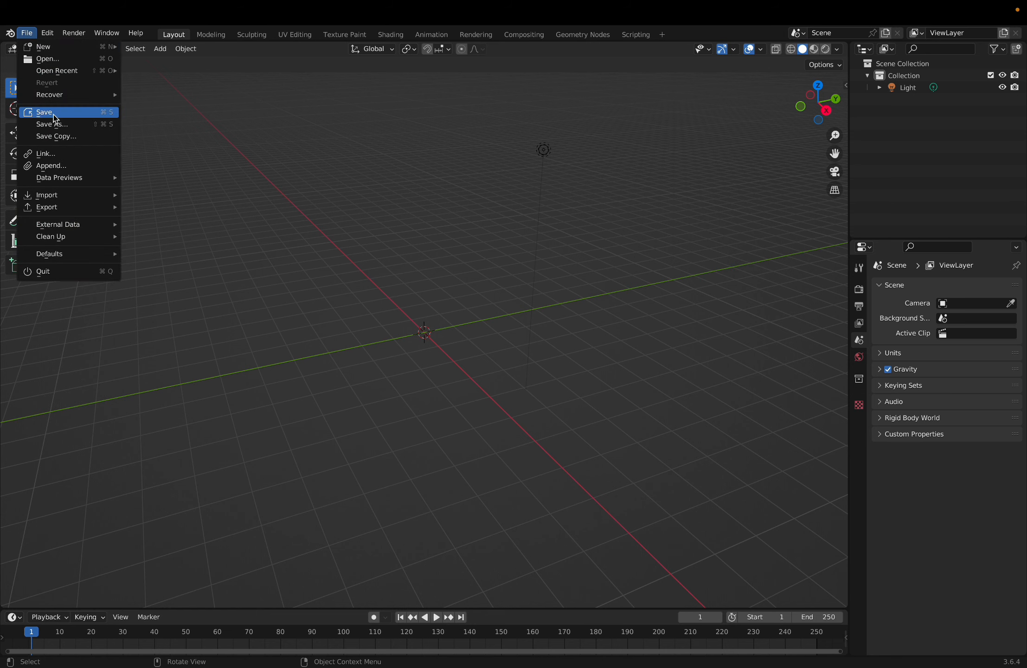
pyautogui.moveTo(50, 196)
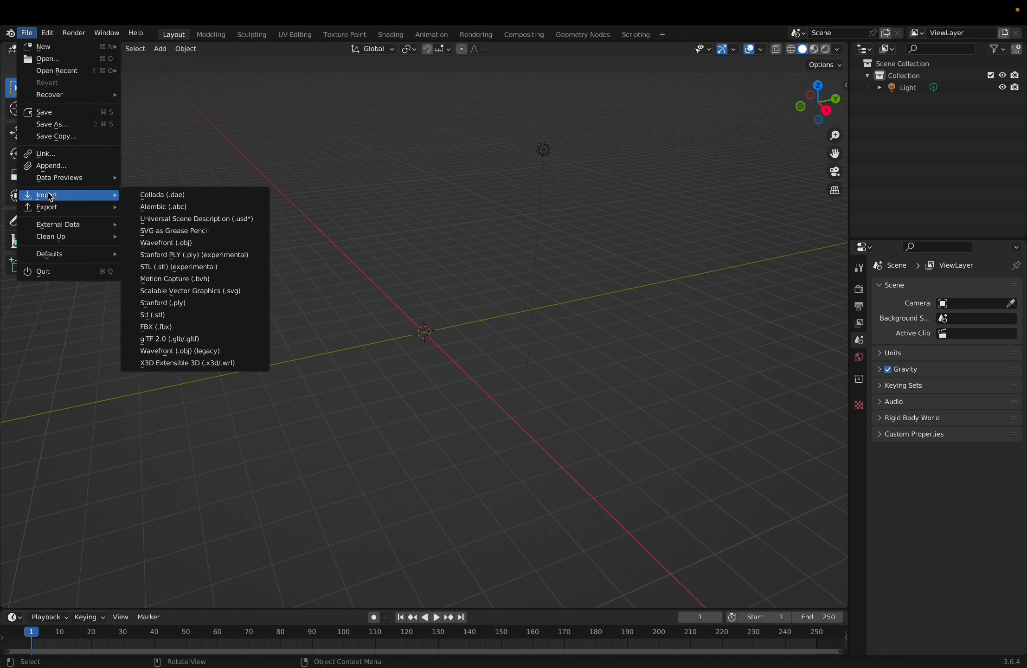
pyautogui.click(218, 267)
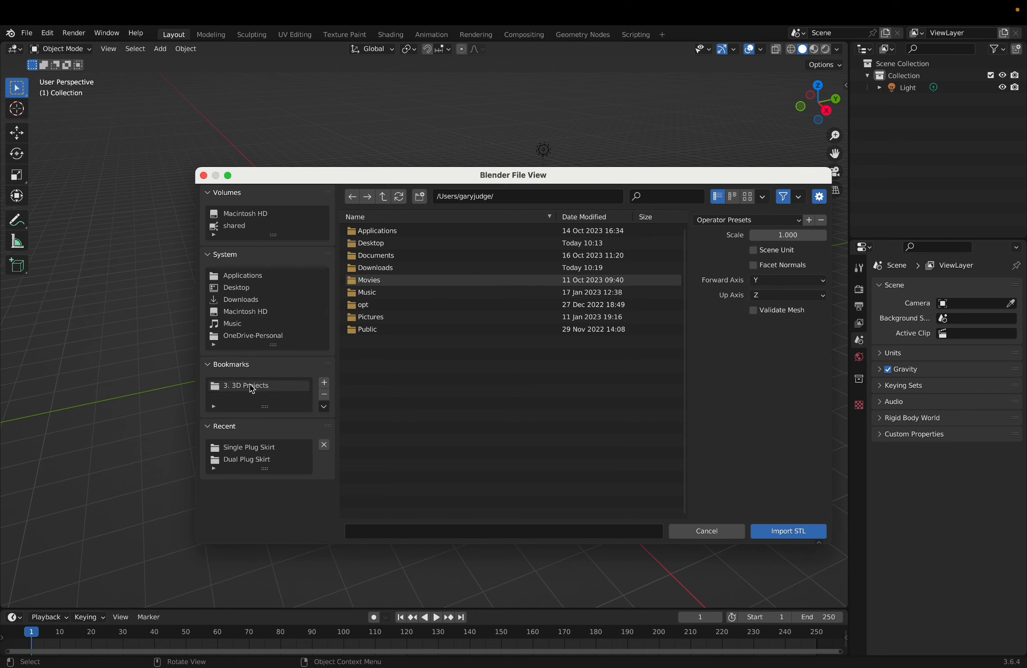
pyautogui.click(242, 226)
pyautogui.click(569, 227)
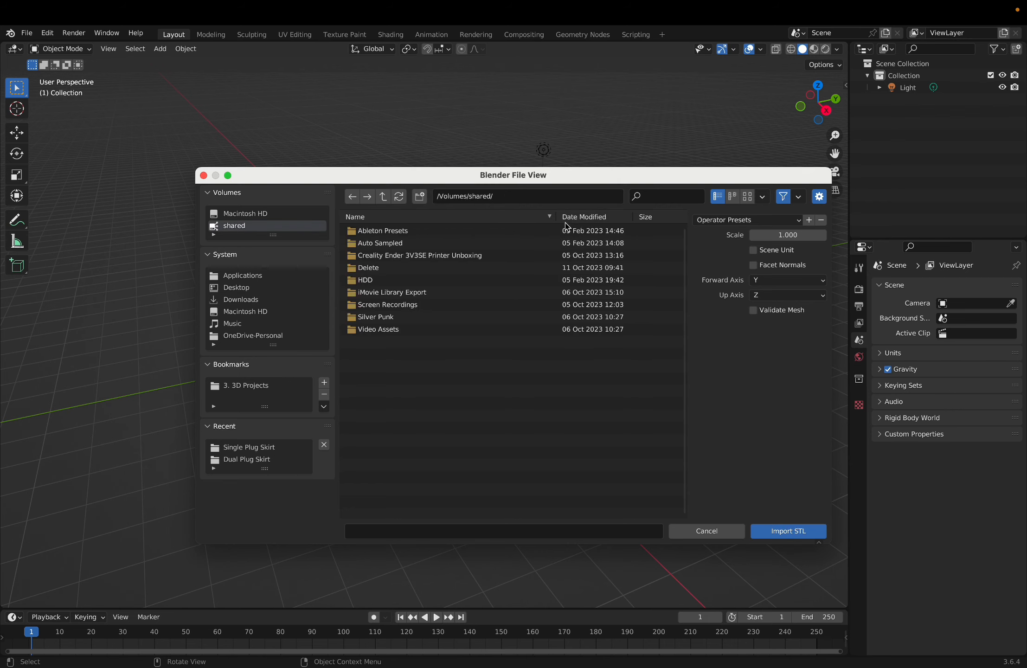
pyautogui.doubleClick(378, 319)
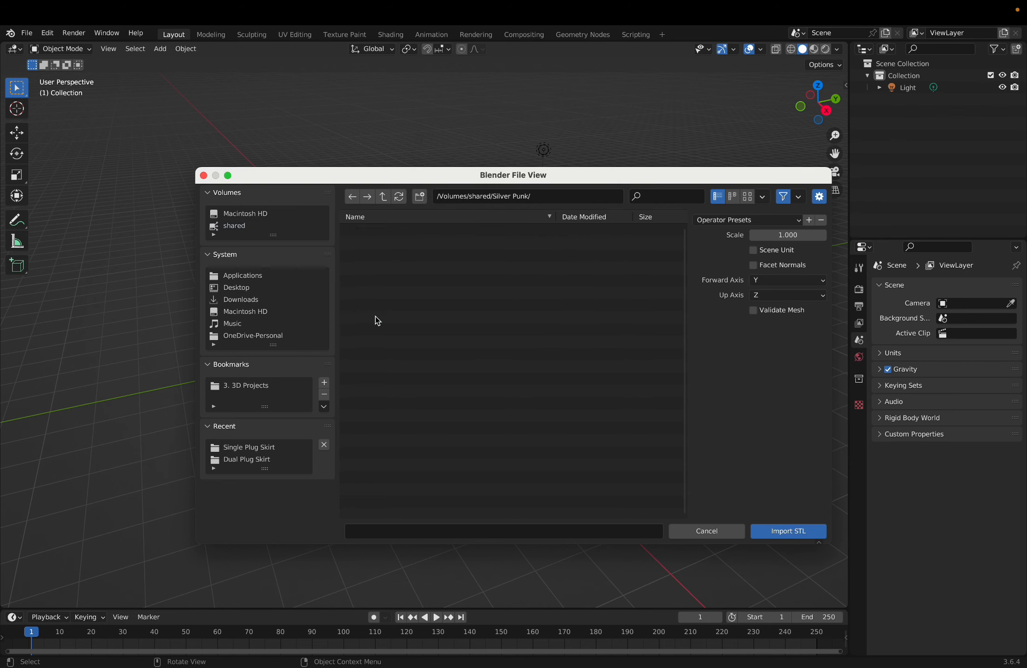
pyautogui.doubleClick(373, 230)
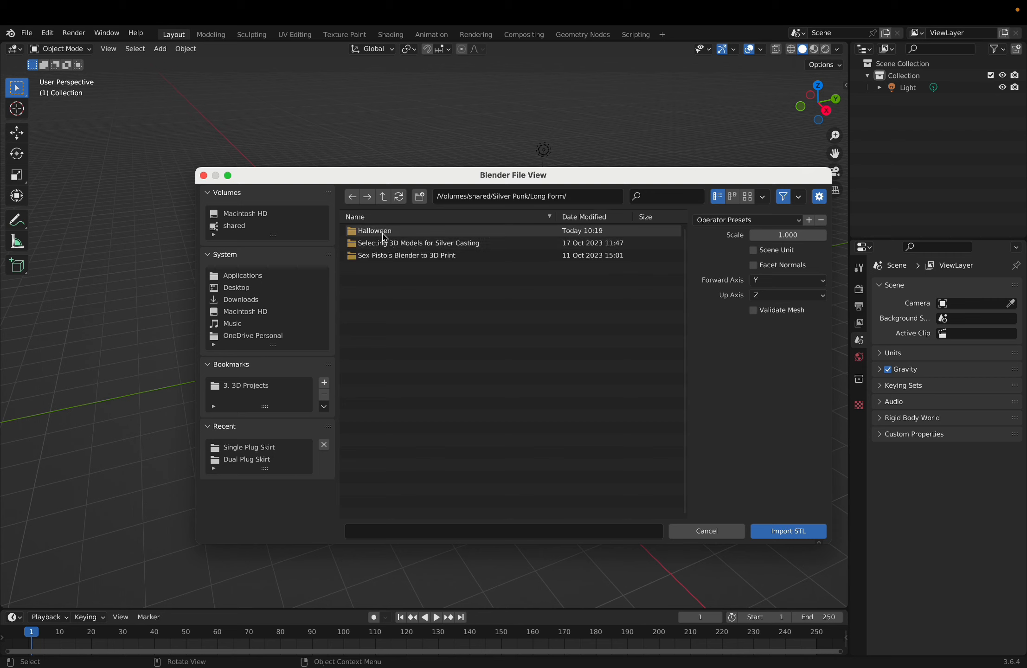
pyautogui.doubleClick(385, 232)
pyautogui.click(396, 235)
pyautogui.doubleClick(397, 236)
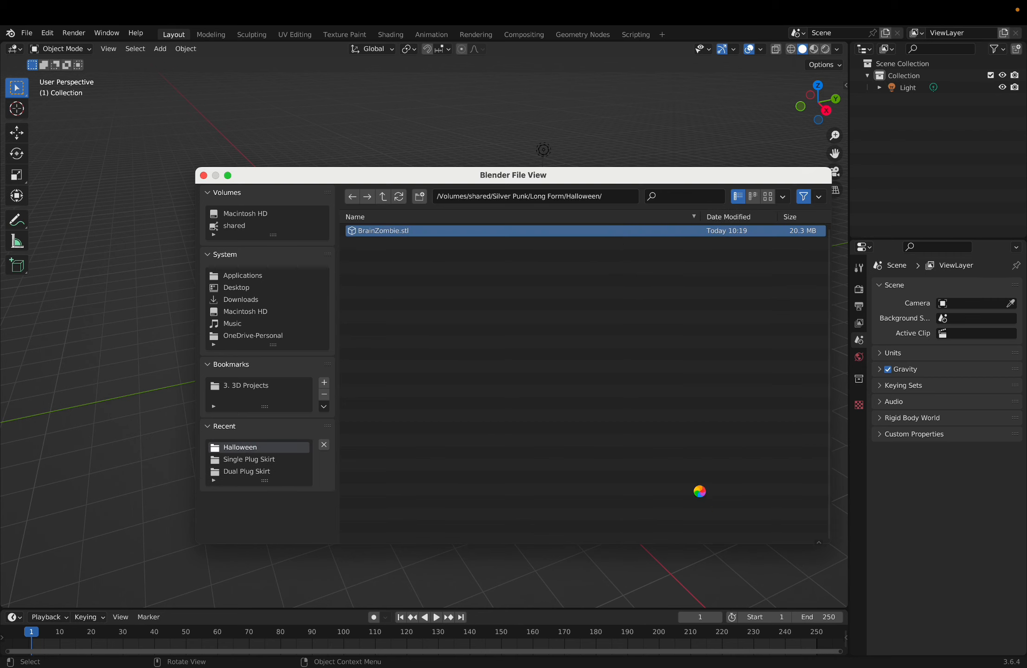
# Step: Rotate the BrainZombie model about the Z axis to about 186° so its face points forward, and deselect it
pyautogui.scroll(-5, 610, 432)
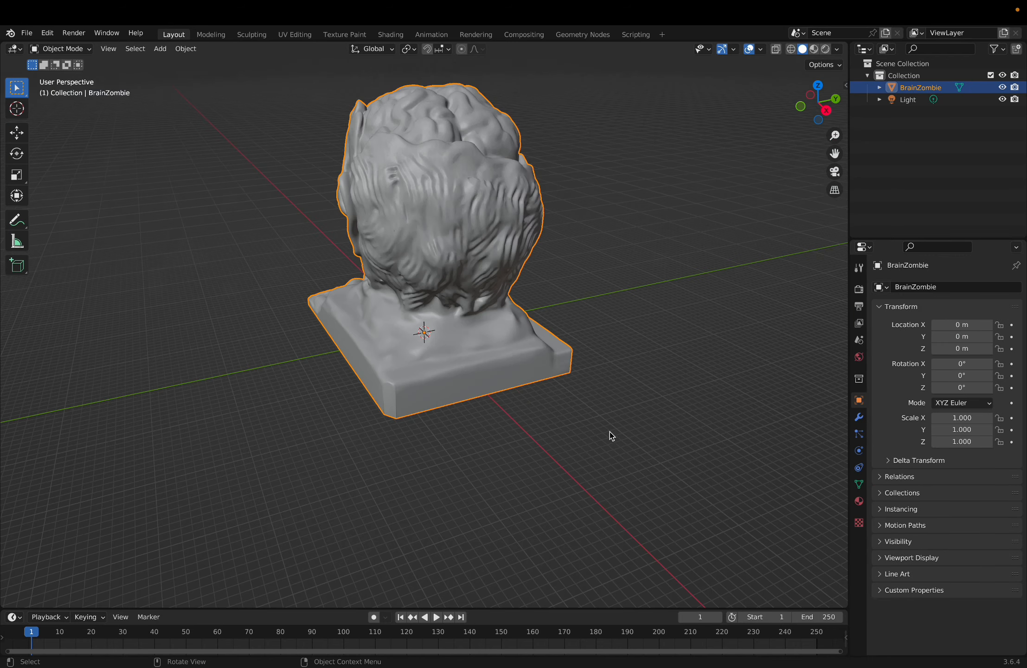
pyautogui.scroll(2, 612, 436)
pyautogui.scroll(-2, 599, 438)
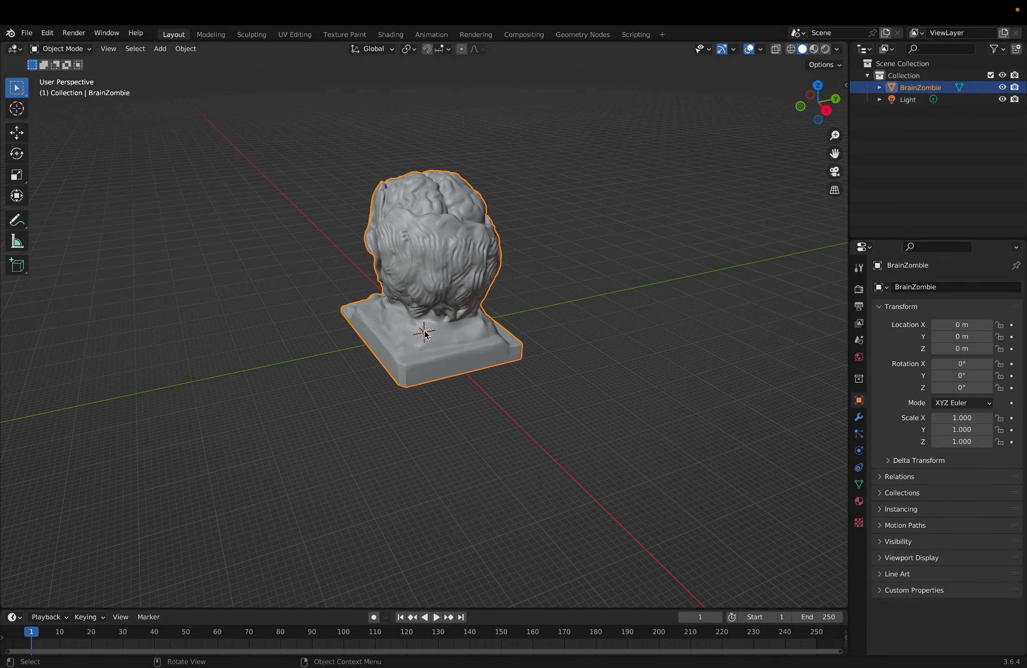
pyautogui.click(18, 153)
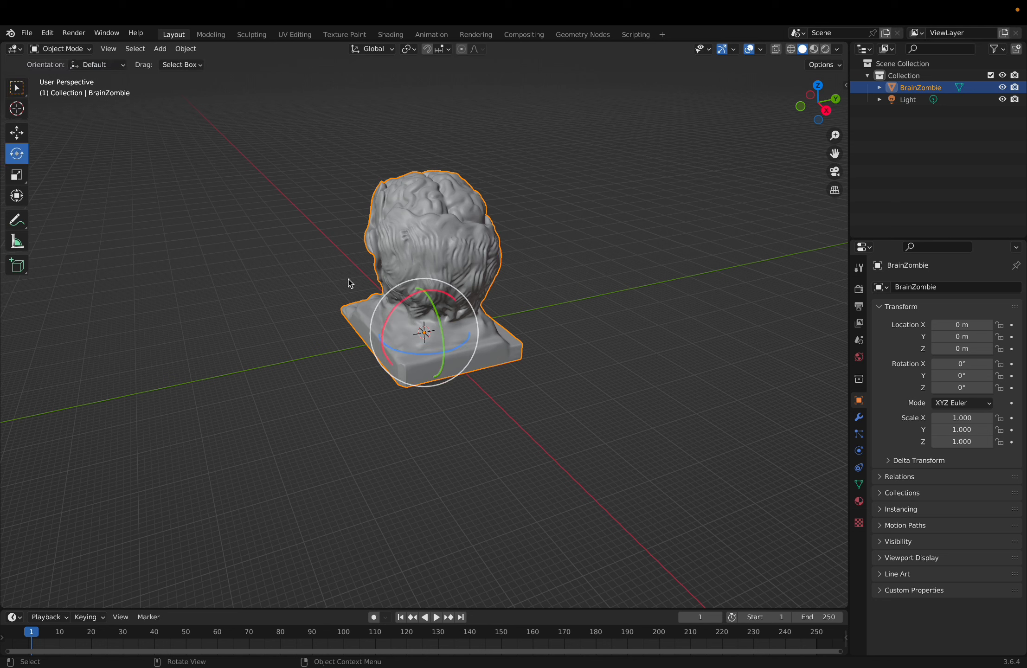
pyautogui.moveTo(464, 350); pyautogui.dragTo(318, 320)
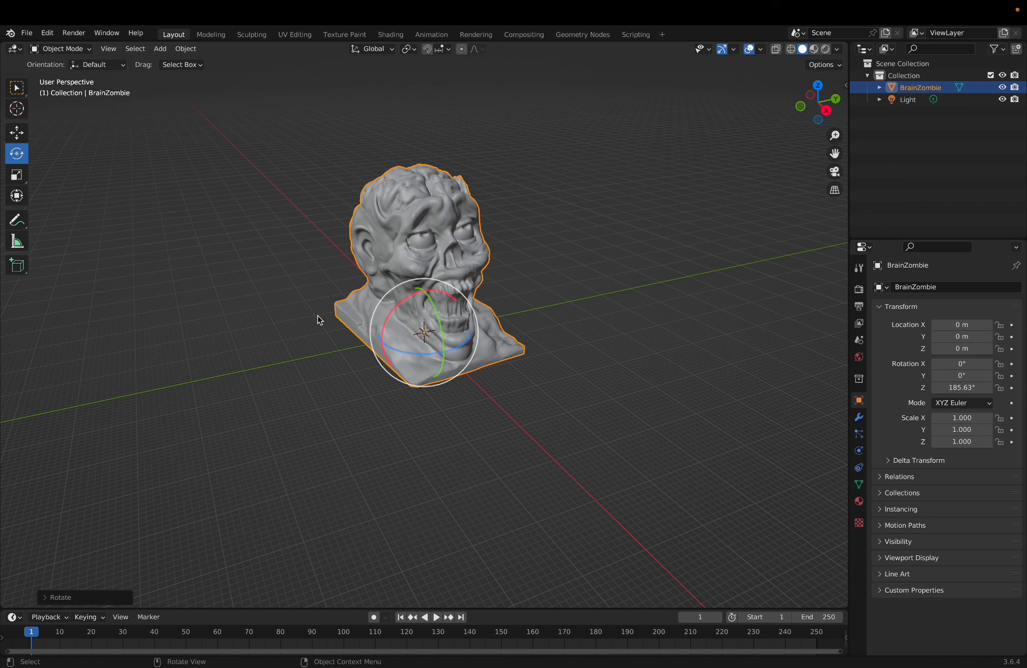
pyautogui.click(687, 332)
# Step: Fine-tune the BrainZombie model's Z rotation to about 181° to line it up with the axes, and deselect it
pyautogui.moveTo(532, 407); pyautogui.dragTo(473, 316, button='middle')
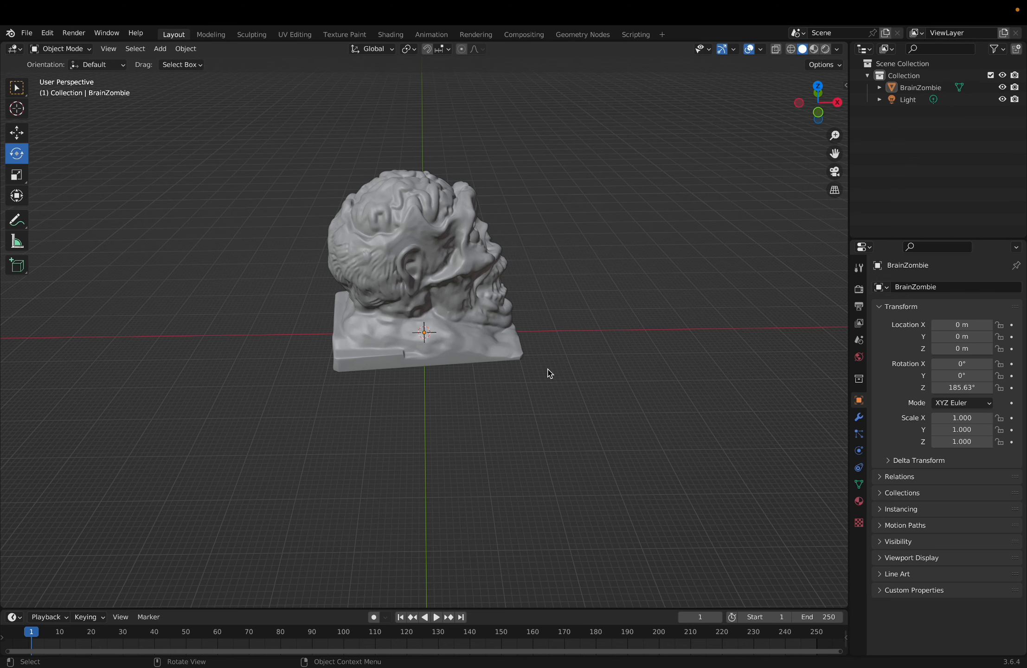
pyautogui.moveTo(550, 374)
pyautogui.mouseDown(button='middle')
pyautogui.moveTo(307, 360)
pyautogui.moveTo(286, 355)
pyautogui.moveTo(392, 361)
pyautogui.moveTo(280, 340)
pyautogui.moveTo(464, 364)
pyautogui.moveTo(545, 362)
pyautogui.moveTo(554, 416)
pyautogui.moveTo(554, 351)
pyautogui.mouseUp(button='middle')
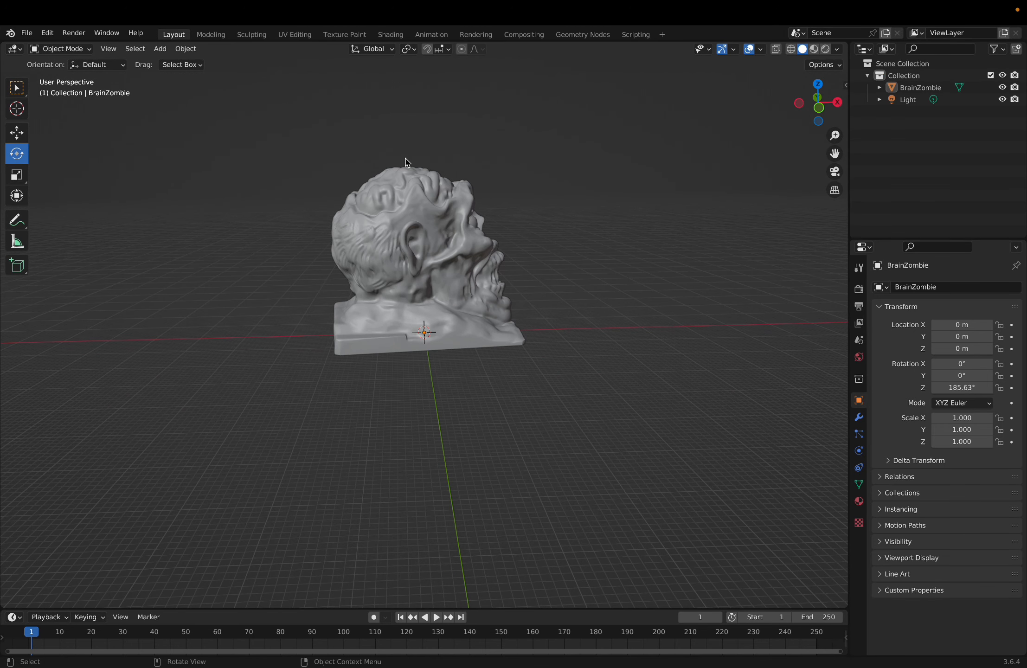
pyautogui.moveTo(657, 281); pyautogui.dragTo(520, 318, button='middle')
pyautogui.click(440, 316)
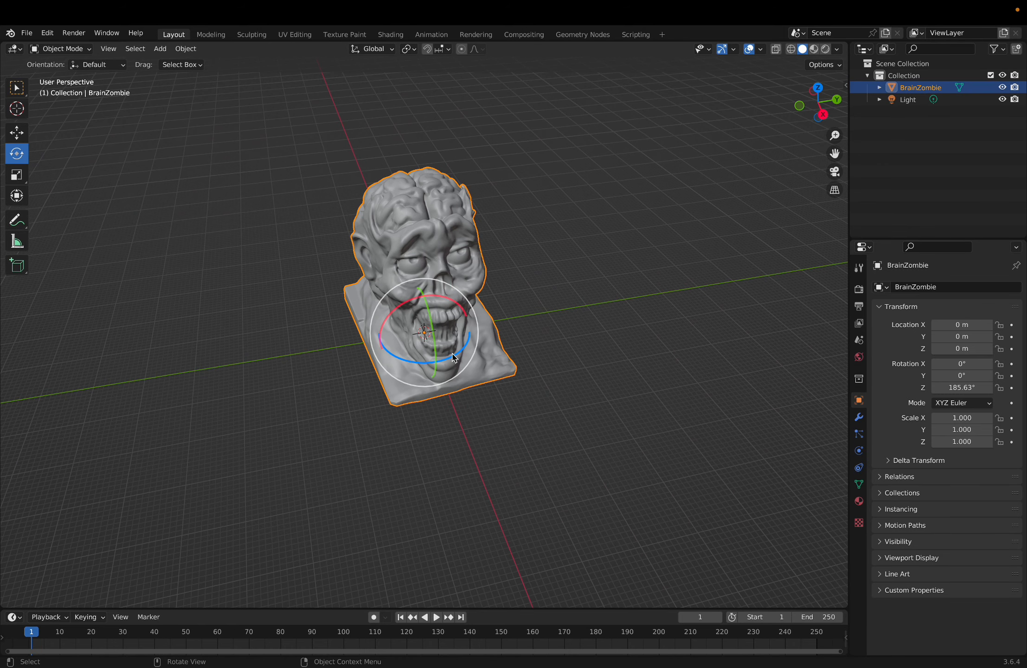
pyautogui.moveTo(432, 366)
pyautogui.mouseDown()
pyautogui.moveTo(459, 355)
pyautogui.moveTo(446, 356)
pyautogui.mouseUp()
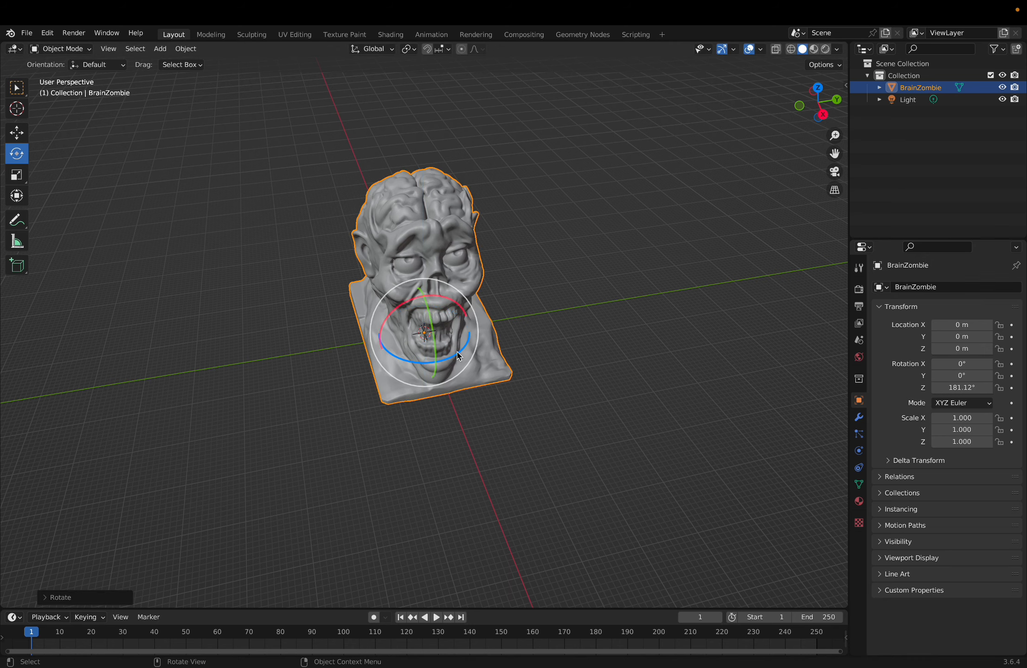
pyautogui.click(564, 341)
# Step: Add a cube mesh at the scene origin, inside the base of the zombie head
pyautogui.moveTo(565, 341); pyautogui.dragTo(659, 306, button='middle')
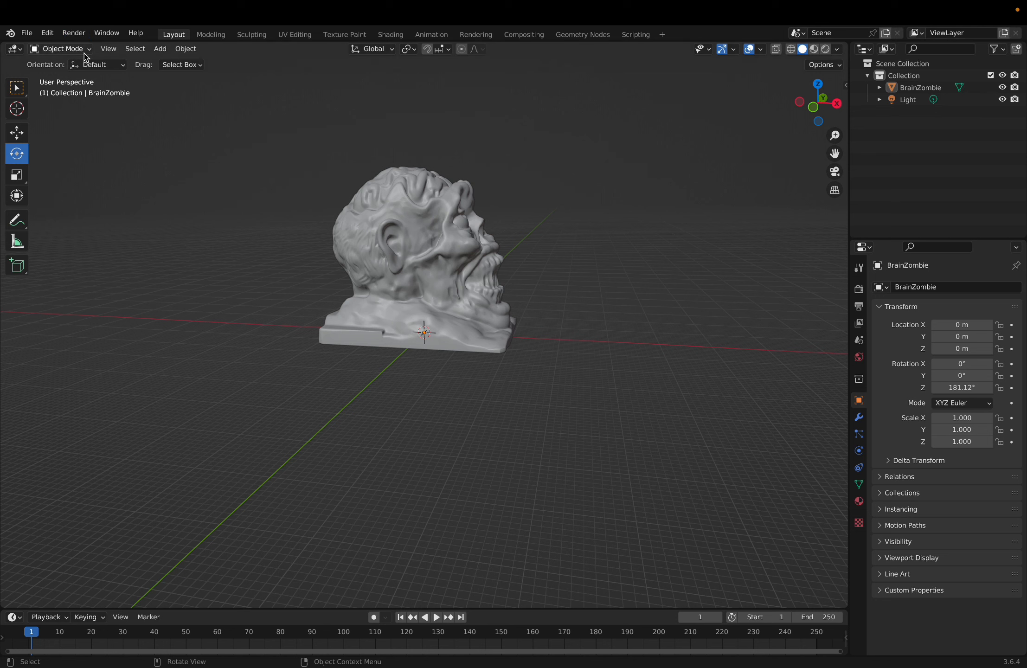
pyautogui.click(49, 34)
pyautogui.click(49, 34)
pyautogui.click(135, 52)
pyautogui.click(159, 50)
pyautogui.moveTo(179, 63)
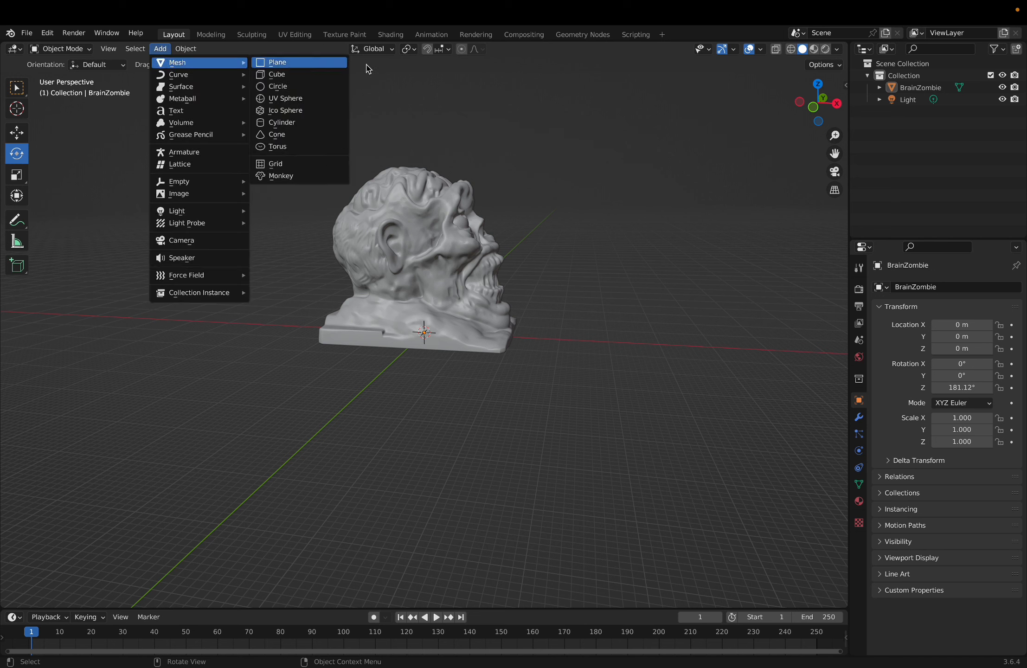
pyautogui.click(309, 82)
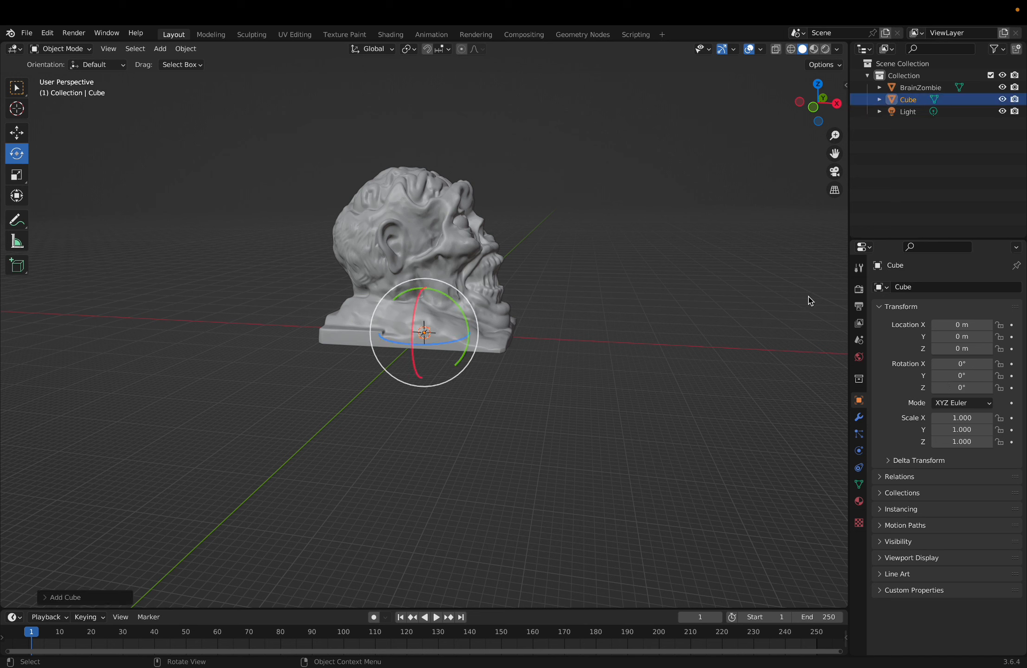
# Step: Set the cube's dimensions to X 10 m, Y 100 m and Z 100 m to make an upright slab through the head
pyautogui.click(845, 85)
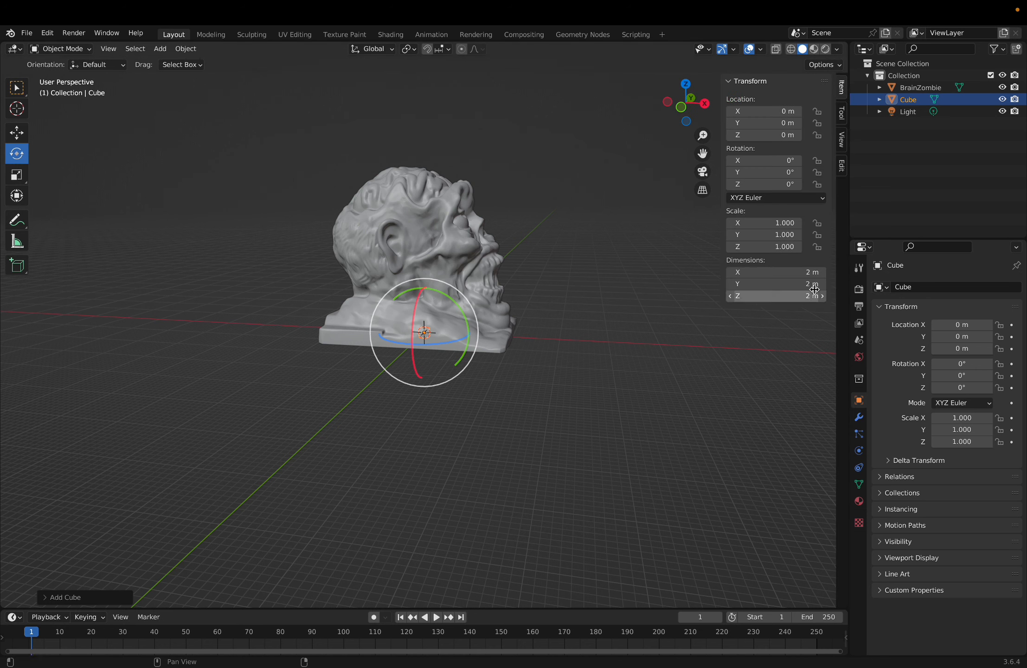
pyautogui.click(784, 272)
pyautogui.write('10')
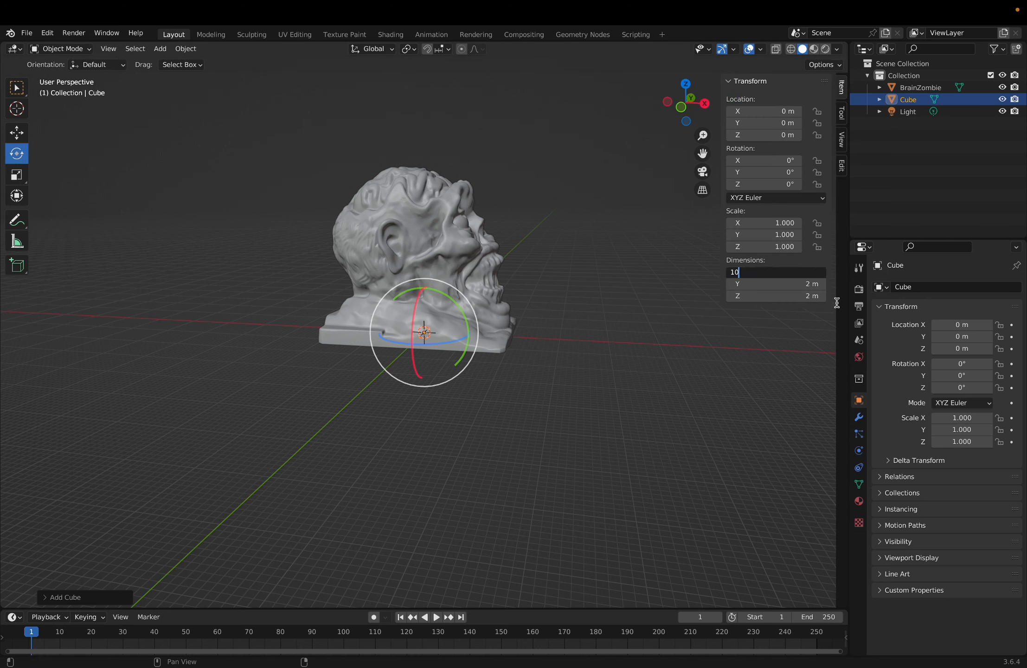
pyautogui.press('Return')
pyautogui.click(817, 284)
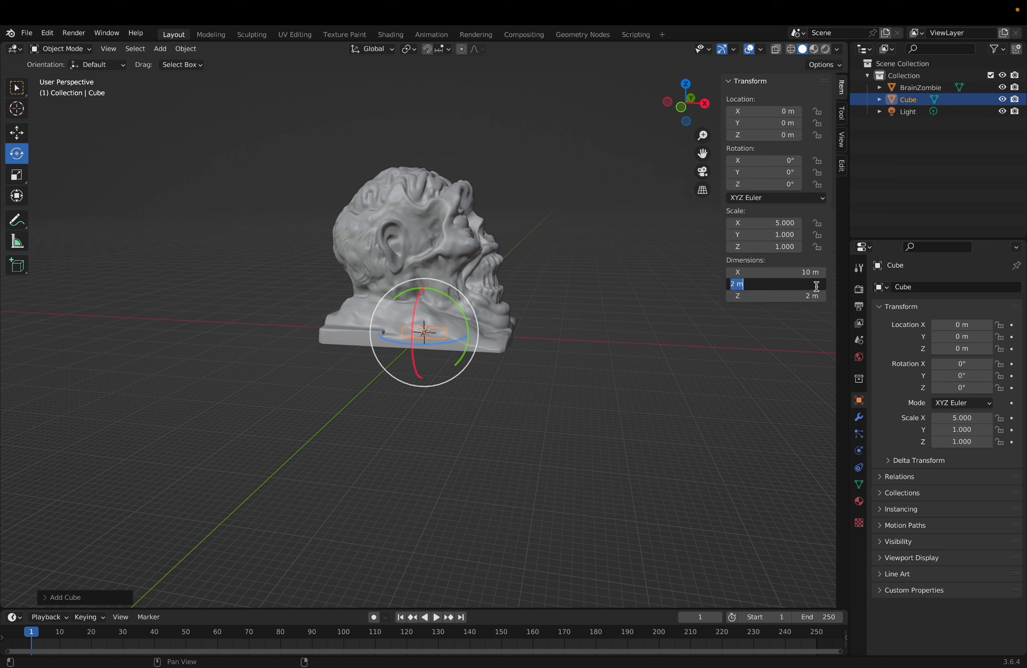
pyautogui.write('100')
pyautogui.press('Return')
pyautogui.click(783, 295)
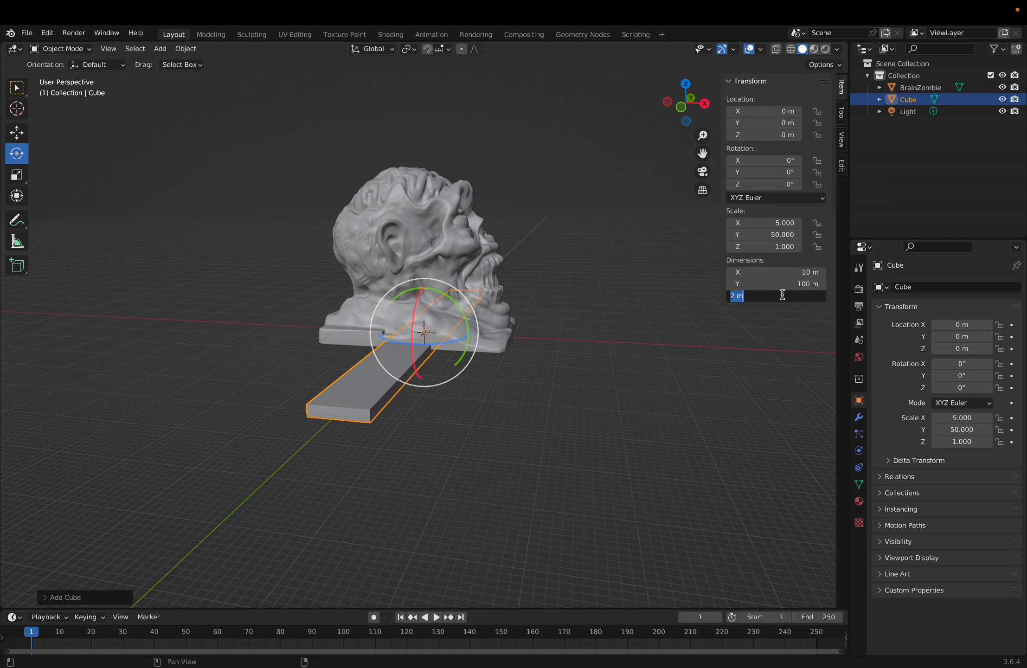
pyautogui.write('100')
pyautogui.press('Return')
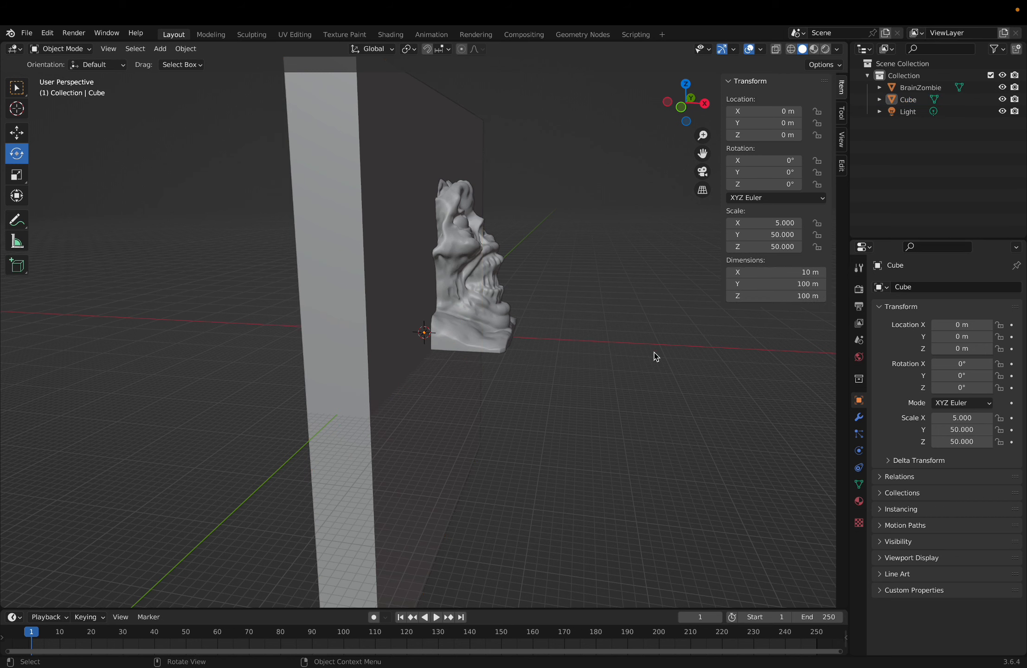
# Step: Move the slab cube along the X axis to about -2.5 m, toward the back of the face
pyautogui.click(333, 290)
pyautogui.click(17, 133)
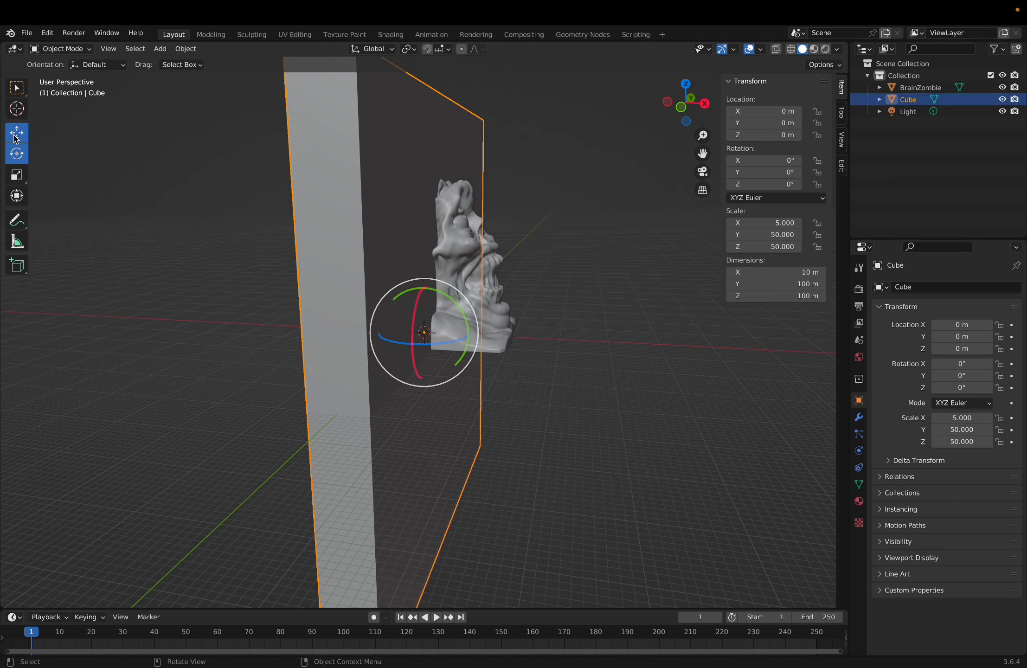
pyautogui.moveTo(475, 338); pyautogui.dragTo(431, 327)
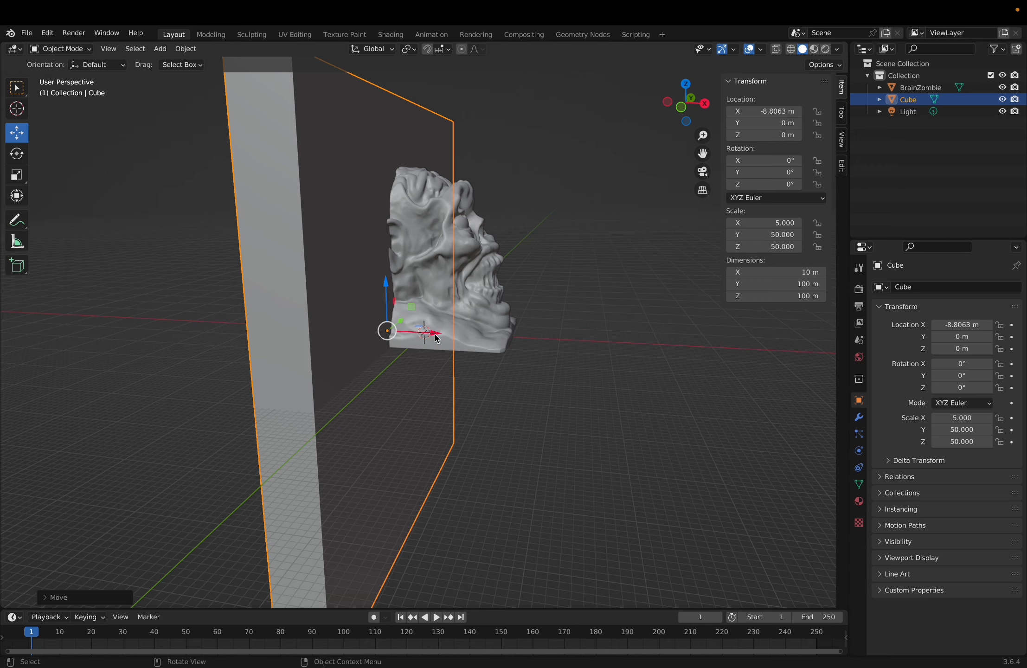
pyautogui.moveTo(573, 333)
pyautogui.mouseDown(button='middle')
pyautogui.moveTo(534, 353)
pyautogui.moveTo(618, 298)
pyautogui.moveTo(577, 337)
pyautogui.mouseUp(button='middle')
pyautogui.moveTo(427, 336)
pyautogui.mouseDown()
pyautogui.moveTo(441, 332)
pyautogui.moveTo(399, 335)
pyautogui.moveTo(438, 332)
pyautogui.mouseUp()
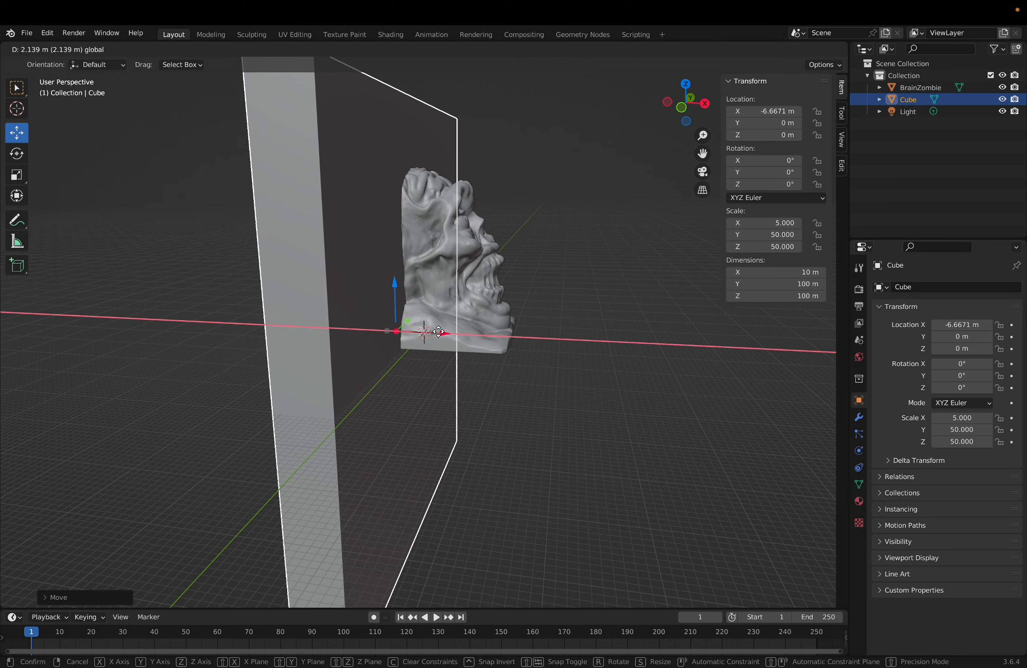
pyautogui.moveTo(438, 332)
pyautogui.mouseDown()
pyautogui.moveTo(478, 340)
pyautogui.moveTo(459, 334)
pyautogui.mouseUp()
# Step: Shift the slab forward along the X axis to about 1.9 m, bringing its front surface closer behind the face
pyautogui.scroll(1, 515, 305)
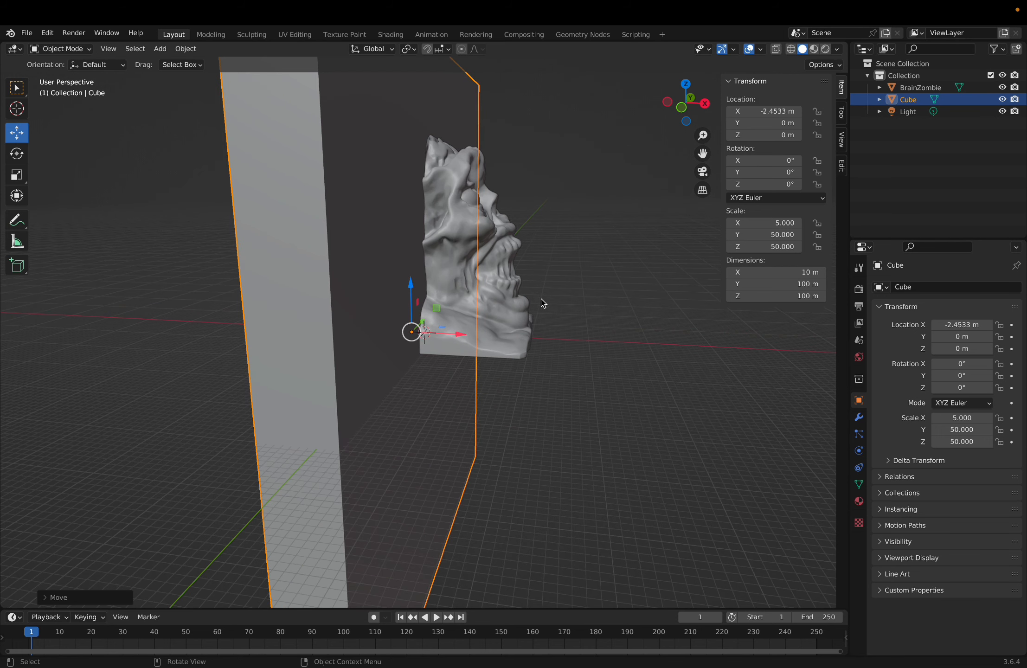
pyautogui.scroll(3, 520, 316)
pyautogui.scroll(-2, 520, 319)
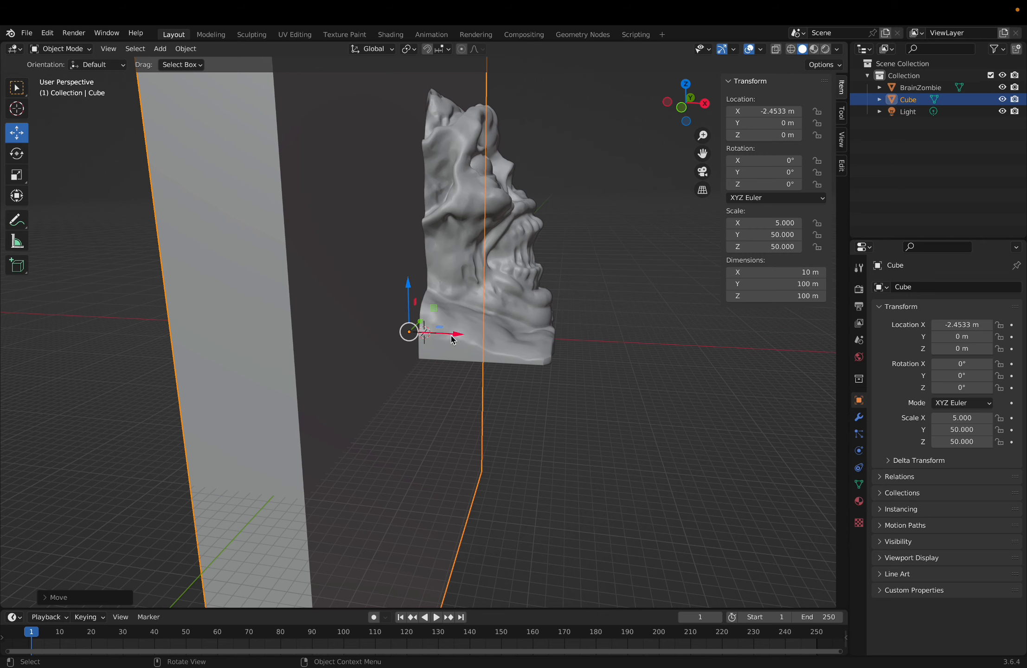
pyautogui.moveTo(457, 334); pyautogui.dragTo(488, 337)
pyautogui.moveTo(574, 319)
pyautogui.mouseDown(button='middle')
pyautogui.moveTo(534, 333)
pyautogui.moveTo(541, 352)
pyautogui.mouseUp(button='middle')
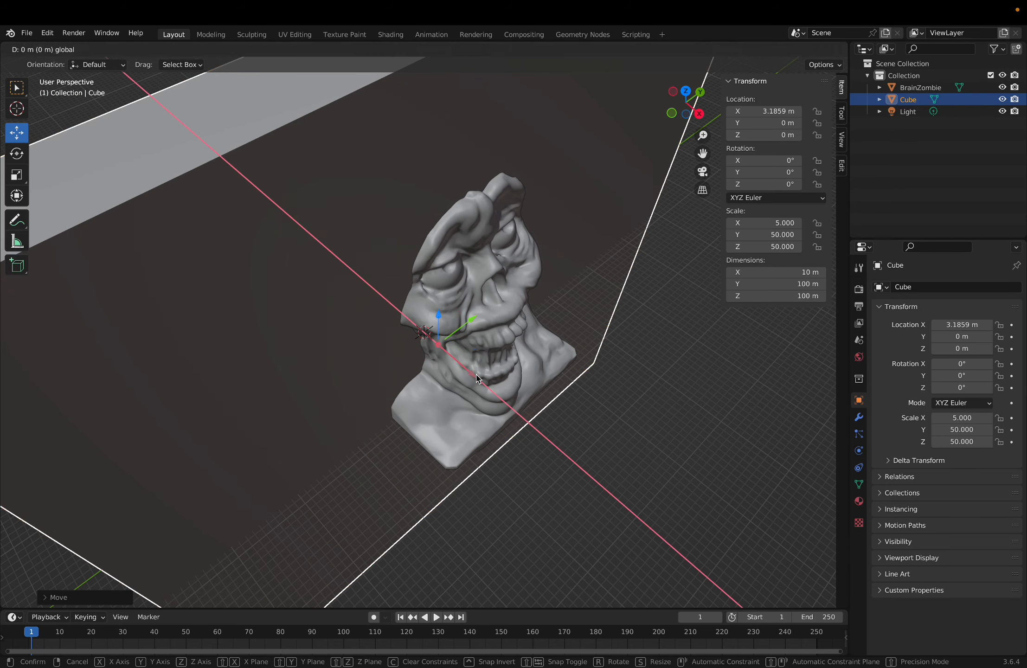
pyautogui.moveTo(472, 378); pyautogui.dragTo(469, 369)
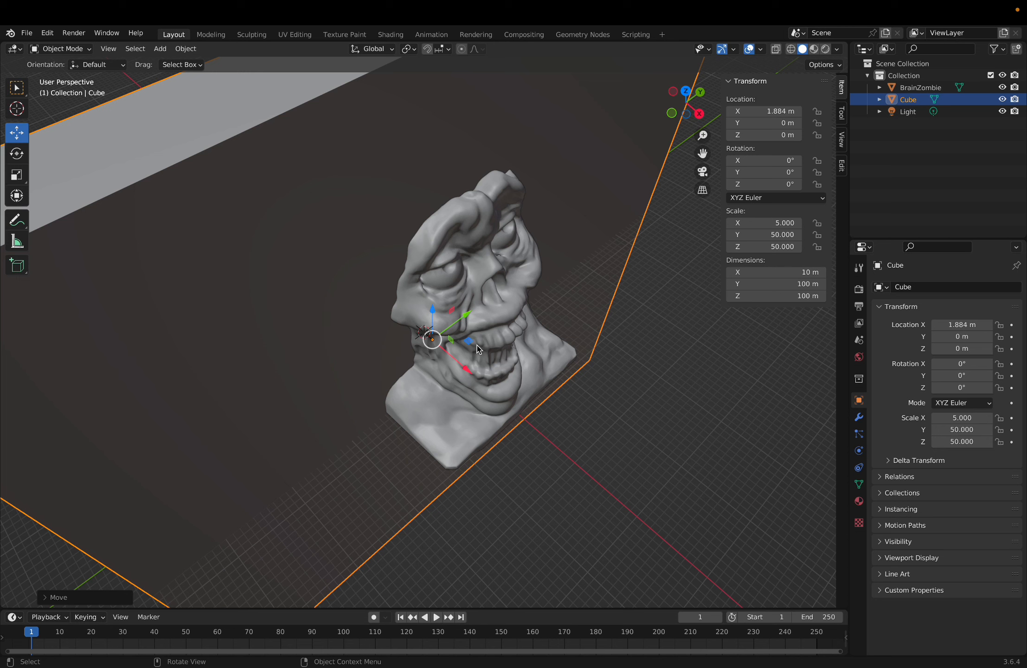
pyautogui.click(461, 371)
# Step: Nudge the slab along the X axis to about 2.4 m
pyautogui.click(271, 324)
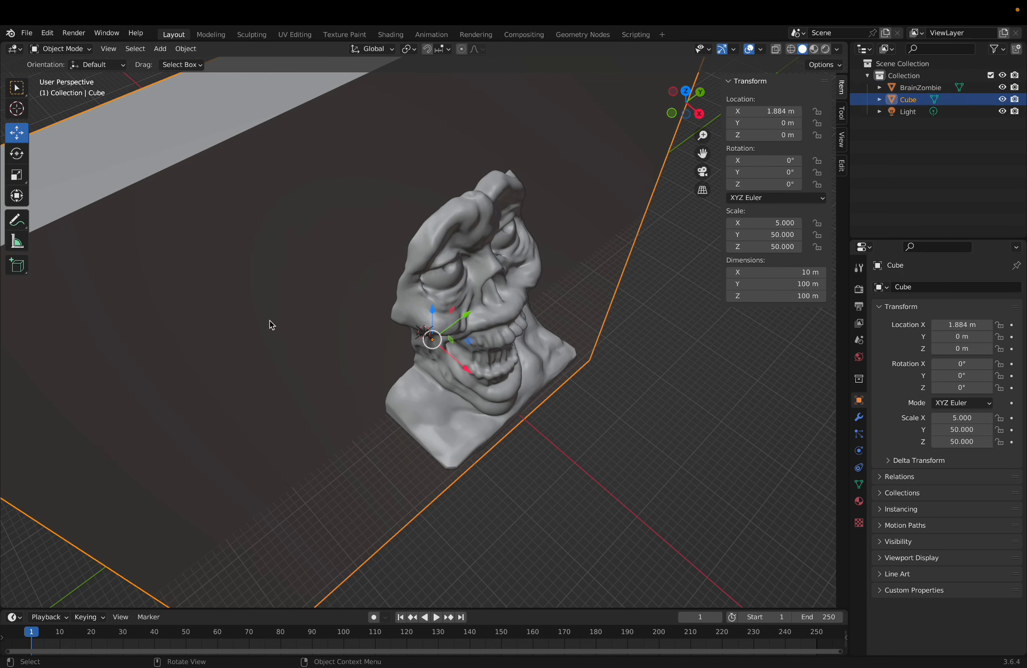
pyautogui.moveTo(468, 373); pyautogui.dragTo(465, 379)
pyautogui.moveTo(674, 120); pyautogui.dragTo(720, 97)
pyautogui.moveTo(630, 188); pyautogui.dragTo(545, 275, button='middle')
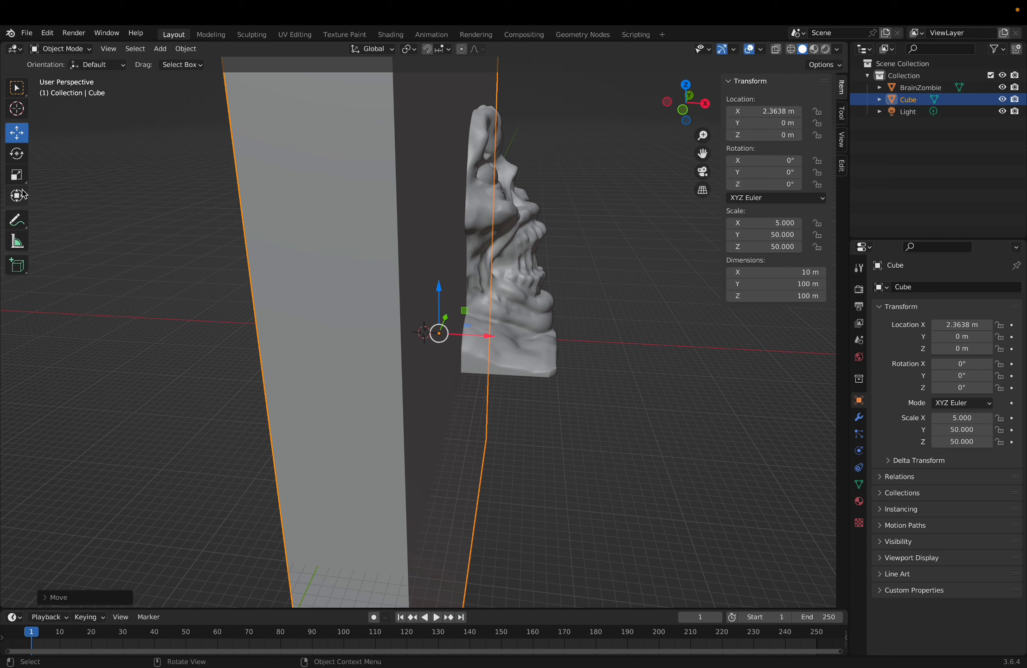
# Step: Tilt the slab about the Y axis to about -22.5° and move it along X to about 9.8 m
pyautogui.click(17, 153)
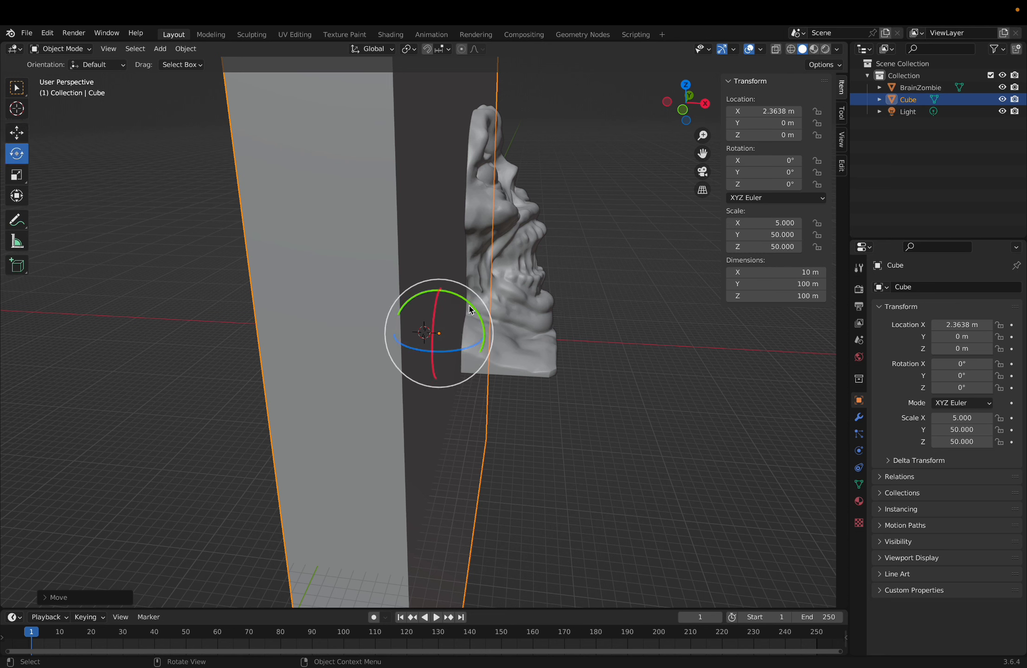
pyautogui.moveTo(470, 310)
pyautogui.mouseDown()
pyautogui.moveTo(449, 293)
pyautogui.moveTo(458, 297)
pyautogui.mouseUp()
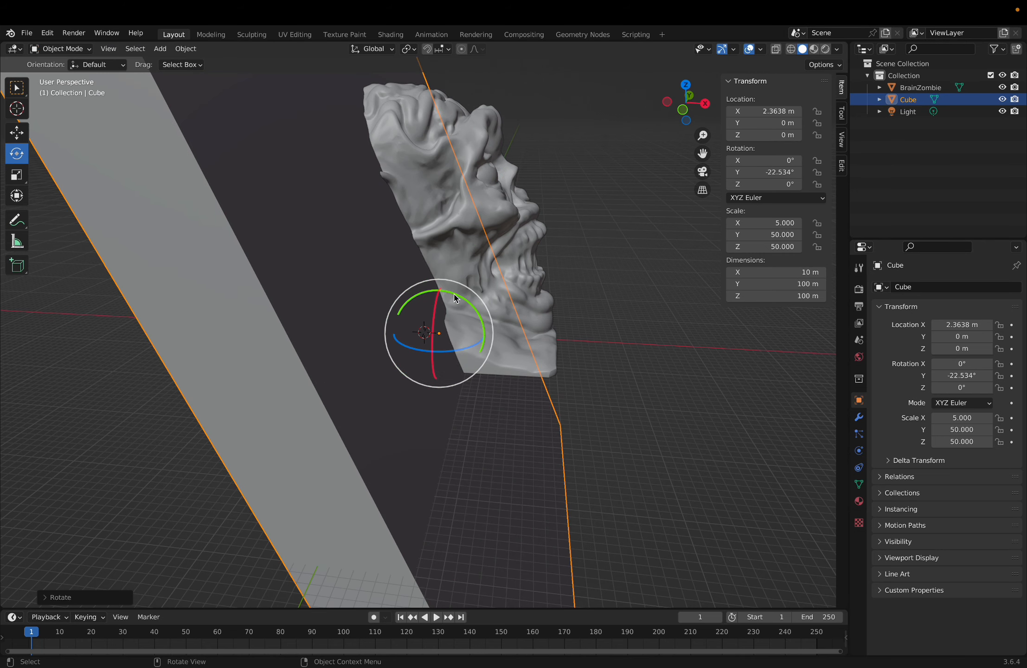
pyautogui.click(14, 134)
pyautogui.moveTo(492, 342)
pyautogui.mouseDown()
pyautogui.moveTo(594, 338)
pyautogui.moveTo(495, 323)
pyautogui.mouseUp()
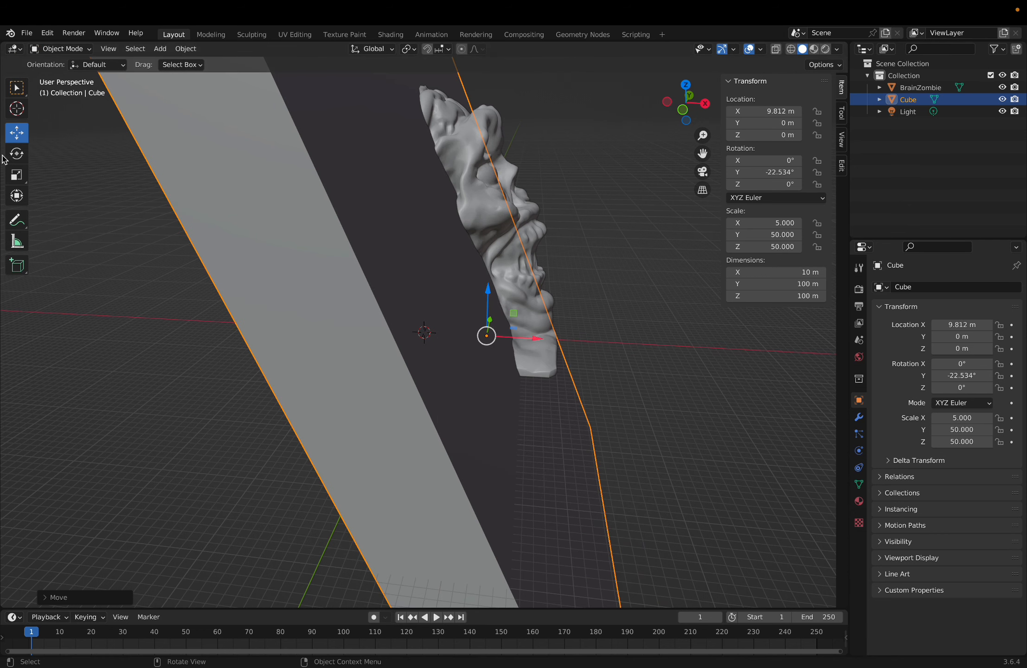
# Step: Reduce the slab's Y tilt to about -7.6° and reposition it along X at about 5.6 m
pyautogui.click(17, 153)
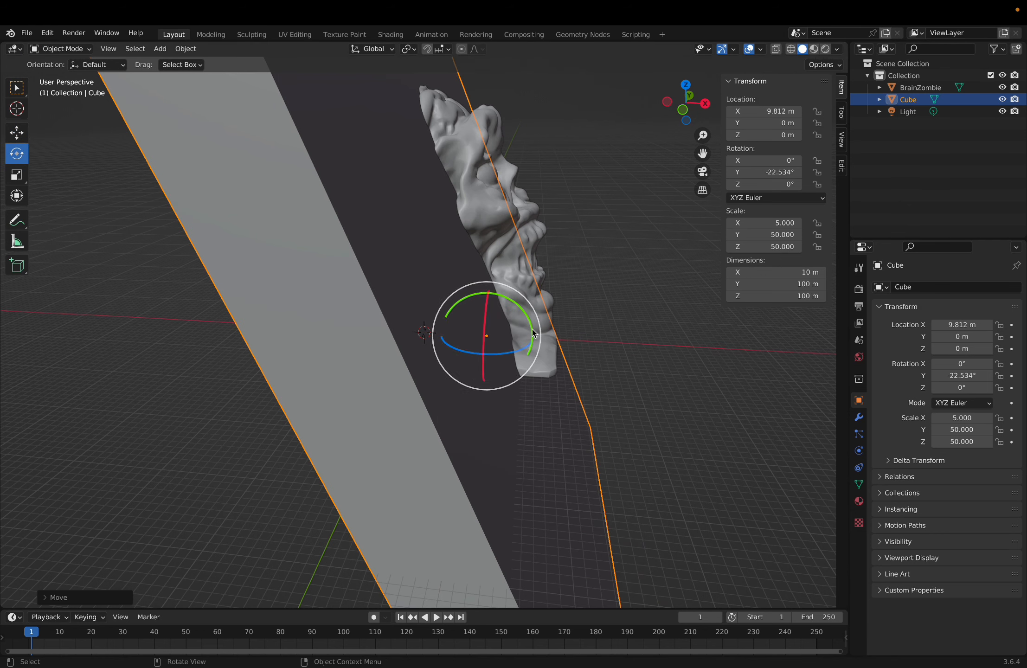
pyautogui.moveTo(533, 333); pyautogui.dragTo(366, 299)
pyautogui.click(16, 133)
pyautogui.click(17, 153)
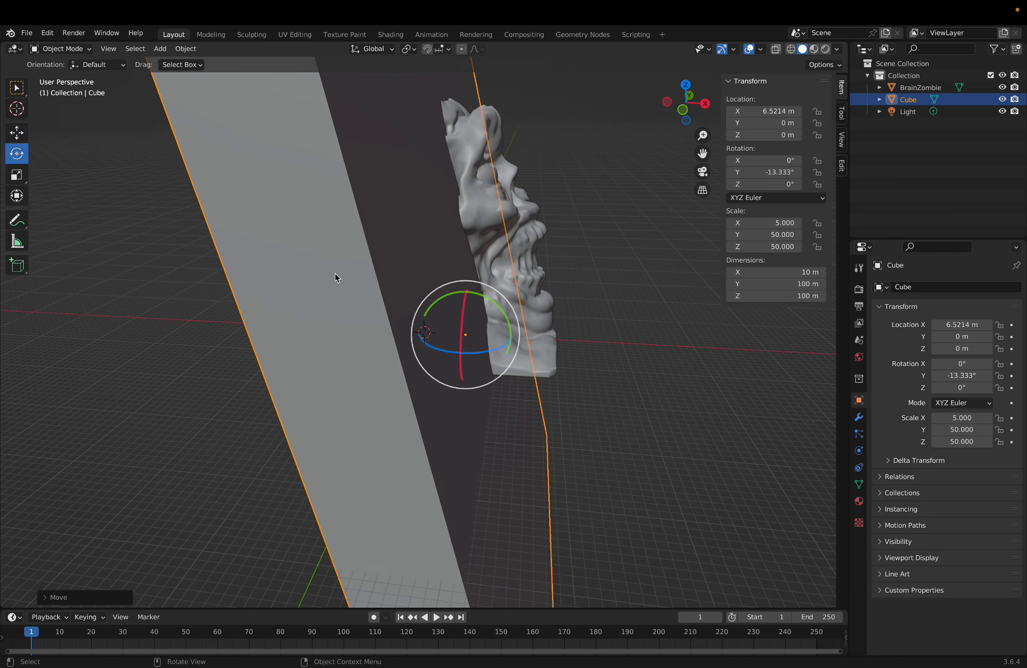
pyautogui.moveTo(499, 316); pyautogui.dragTo(487, 326)
pyautogui.click(7, 139)
# Step: Fine-tune the slab's Y rotation to about -4.9° so it stands nearly upright behind the face, and deselect it
pyautogui.click(11, 154)
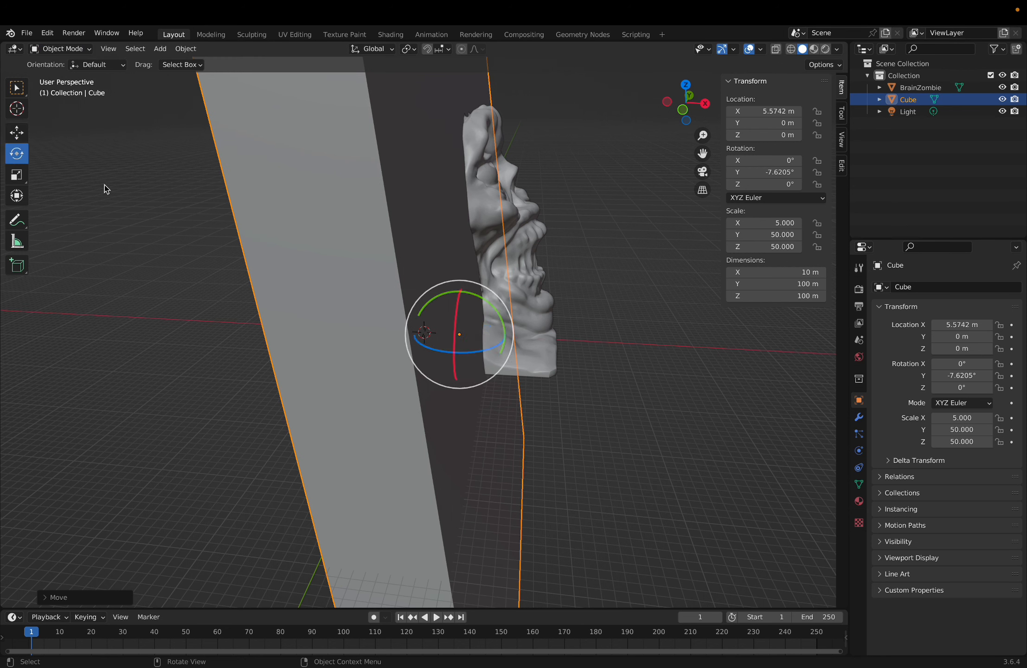
pyautogui.click(494, 311)
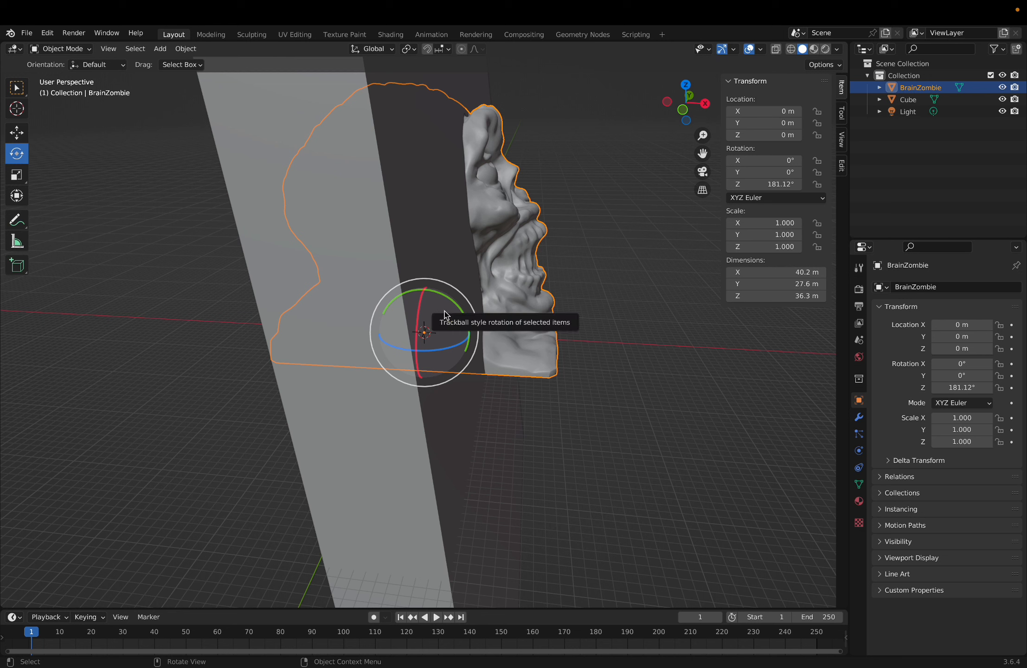
pyautogui.click(67, 271)
pyautogui.click(306, 277)
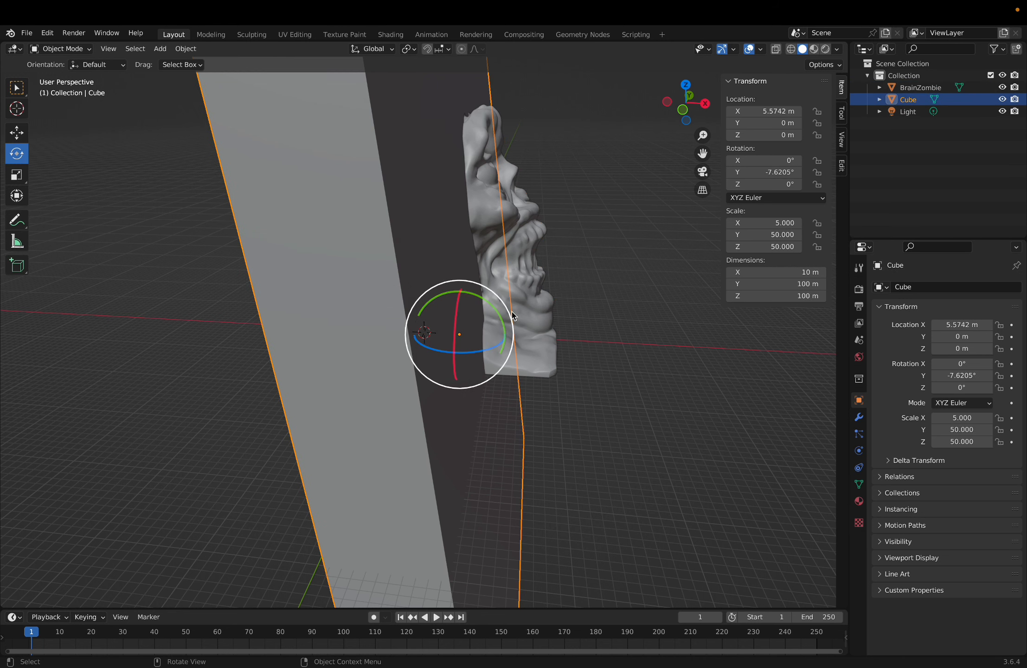
pyautogui.moveTo(499, 314); pyautogui.dragTo(497, 316)
pyautogui.click(573, 298)
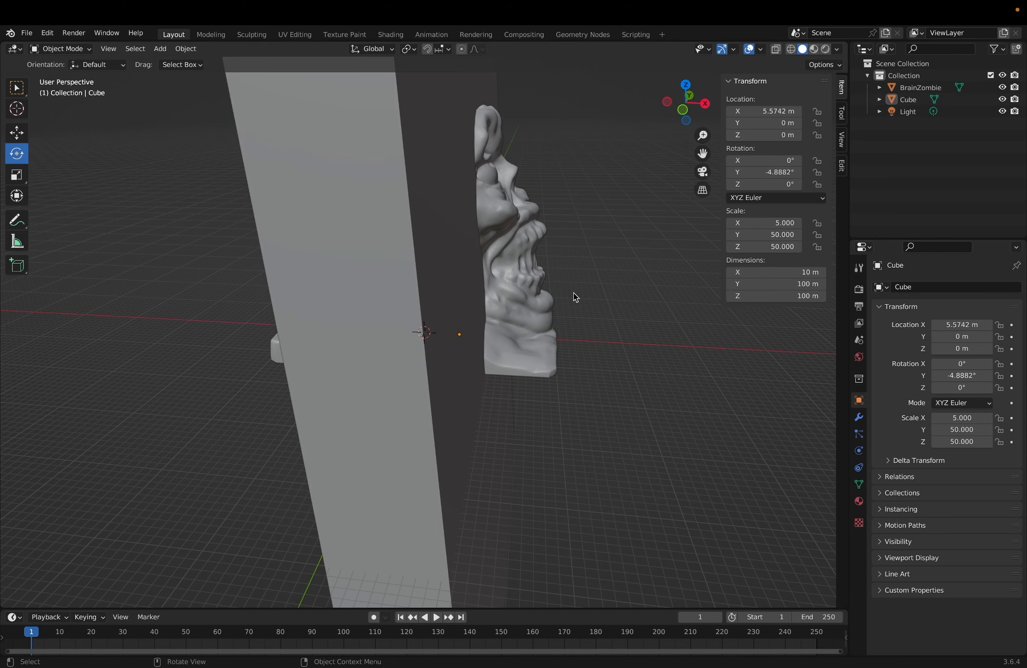
# Step: Examine from the front and both sides where the slab cuts through the zombie head
pyautogui.moveTo(572, 297); pyautogui.dragTo(525, 336, button='middle')
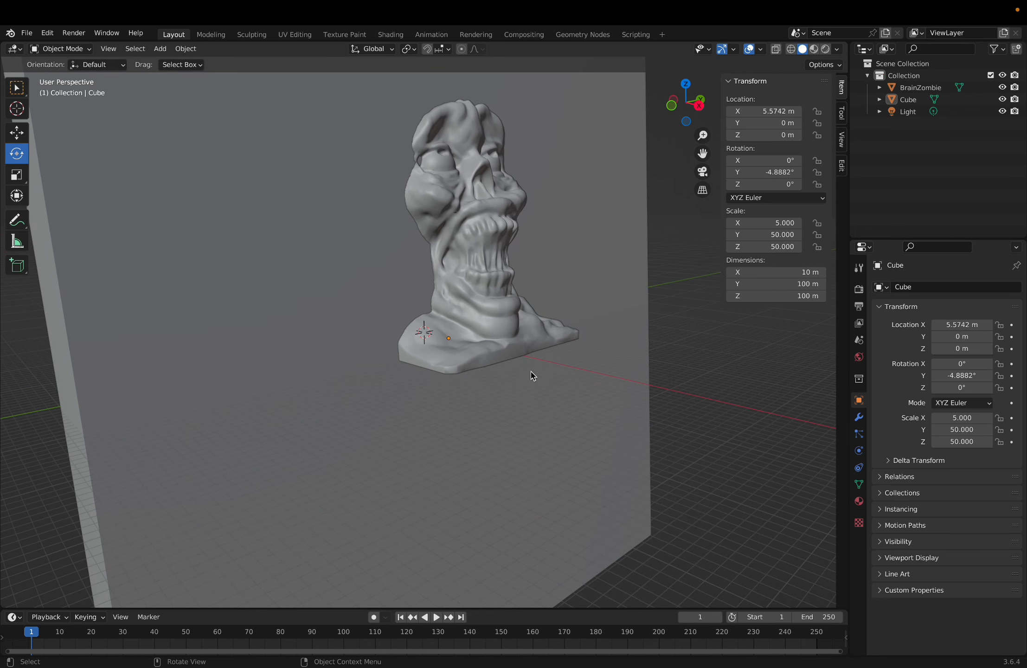
pyautogui.moveTo(533, 375); pyautogui.dragTo(580, 374, button='middle')
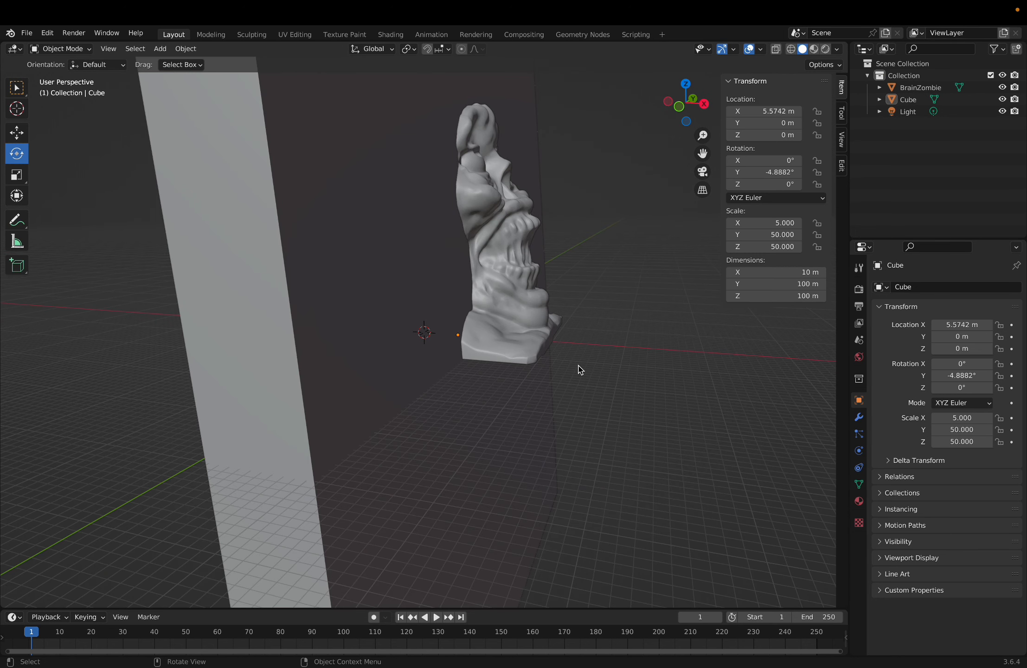
pyautogui.moveTo(579, 369); pyautogui.dragTo(403, 389, button='middle')
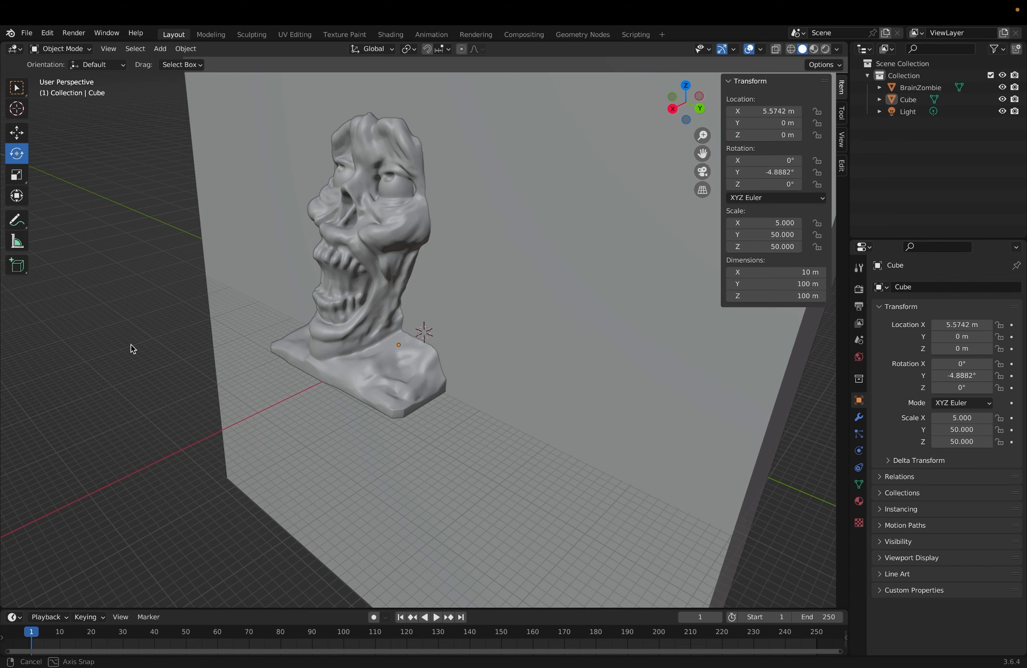
pyautogui.moveTo(131, 345); pyautogui.dragTo(318, 323, button='middle')
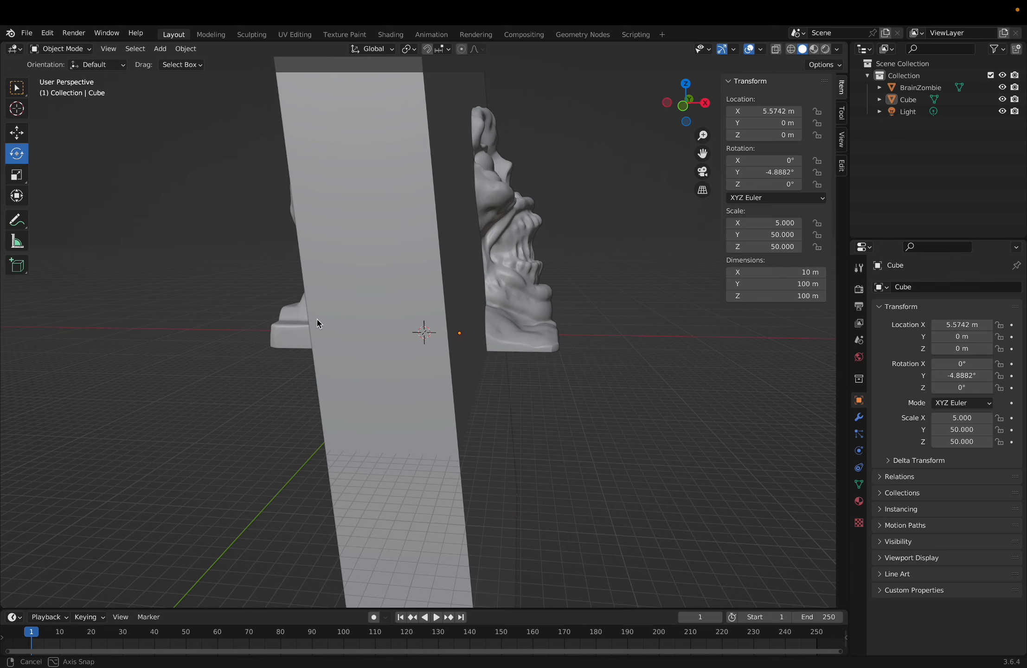
pyautogui.moveTo(318, 323); pyautogui.dragTo(212, 333, button='middle')
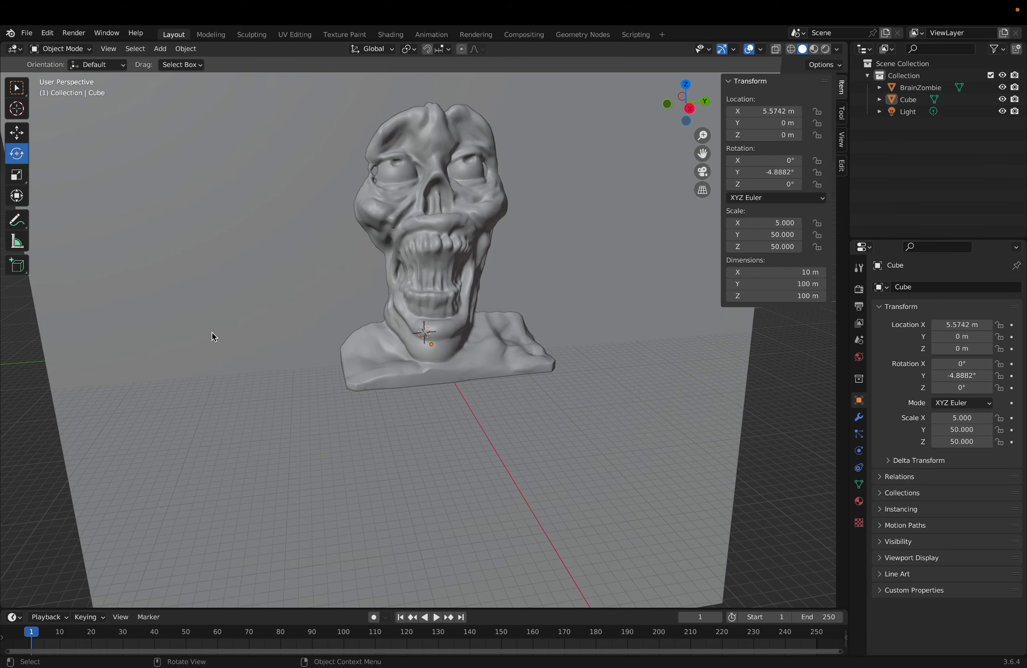
pyautogui.moveTo(782, 417); pyautogui.dragTo(648, 444, button='middle')
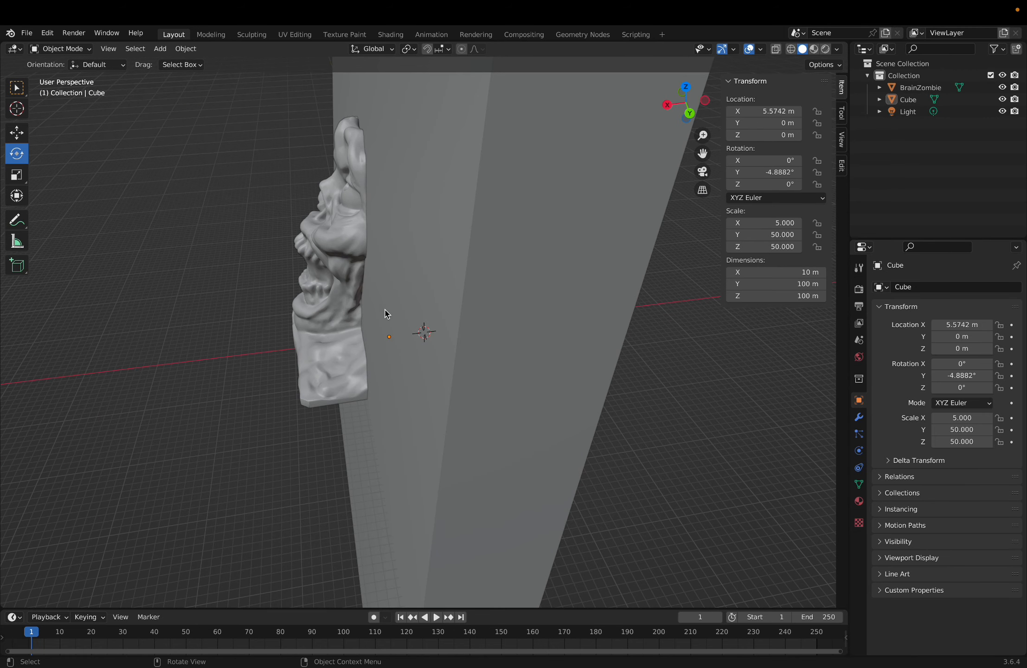
# Step: Try a Bool Tool Auto Boolean Difference with only the BrainZombie model selected, and deselect it
pyautogui.click(404, 316)
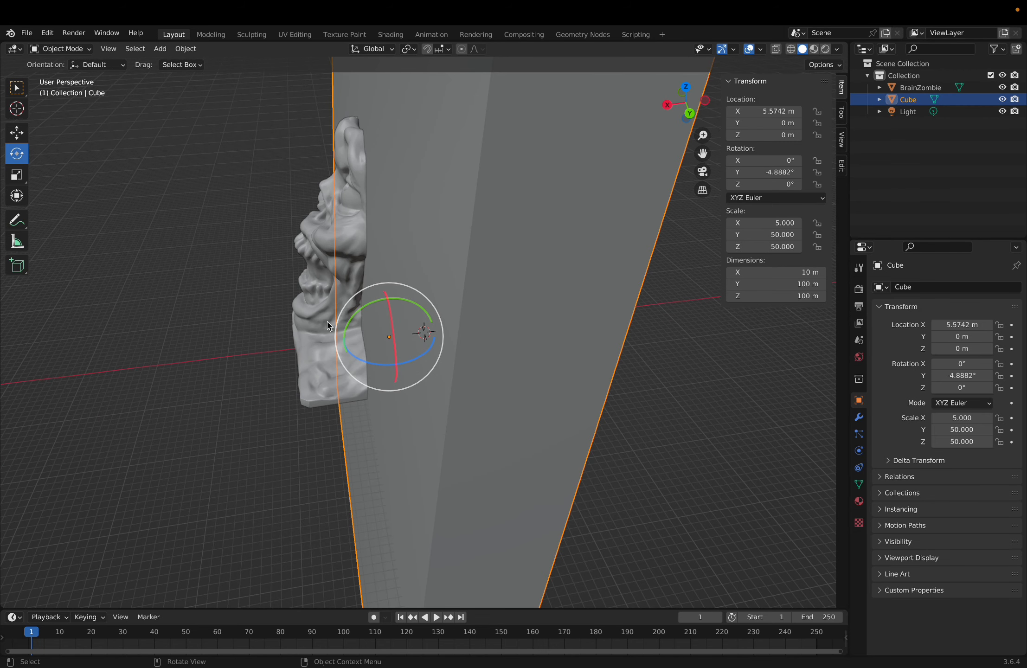
pyautogui.moveTo(642, 419); pyautogui.dragTo(479, 382, button='middle')
pyautogui.click(348, 288)
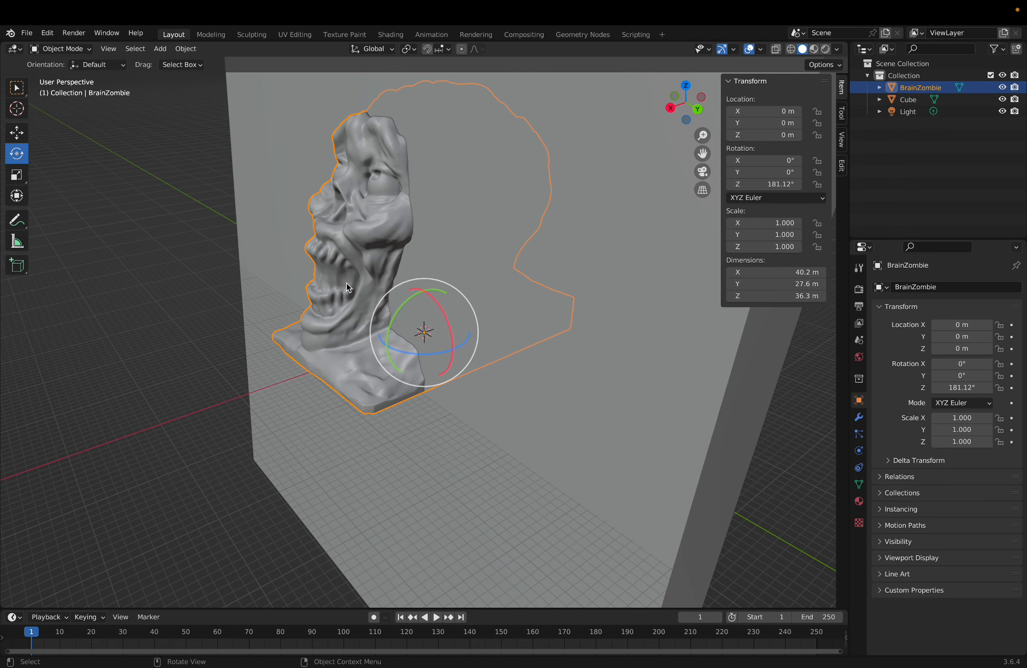
pyautogui.hotkey('shift', 'ctrl', 'b')
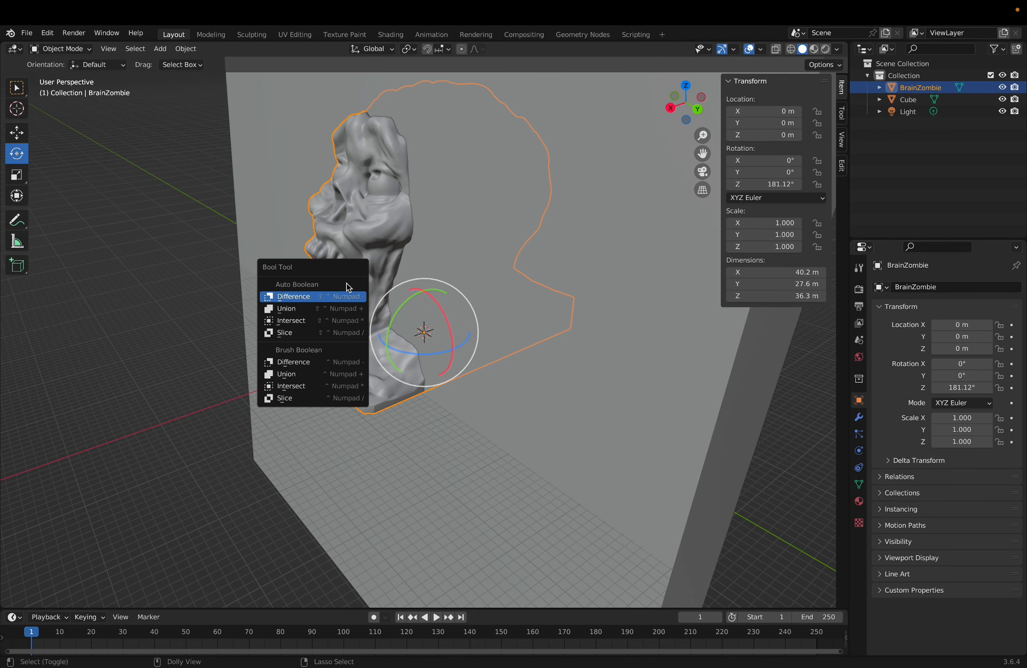
pyautogui.click(304, 299)
pyautogui.click(219, 295)
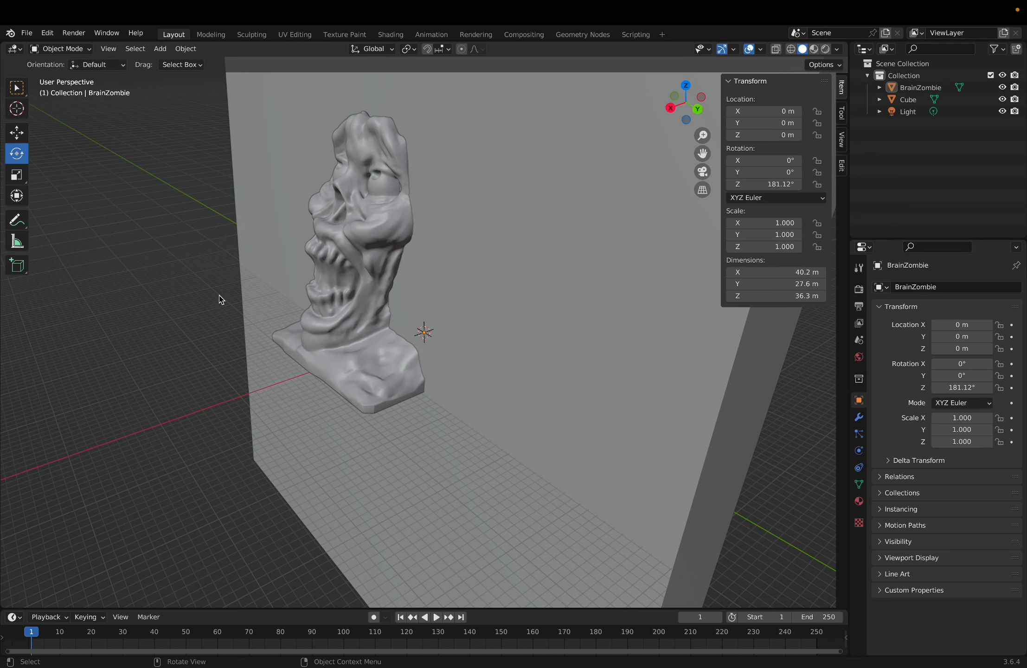
# Step: Subtract the slab from the BrainZombie model with an Auto Boolean Difference, and check how the cut pieces select
pyautogui.moveTo(219, 295); pyautogui.dragTo(344, 300, button='middle')
pyautogui.click(401, 298)
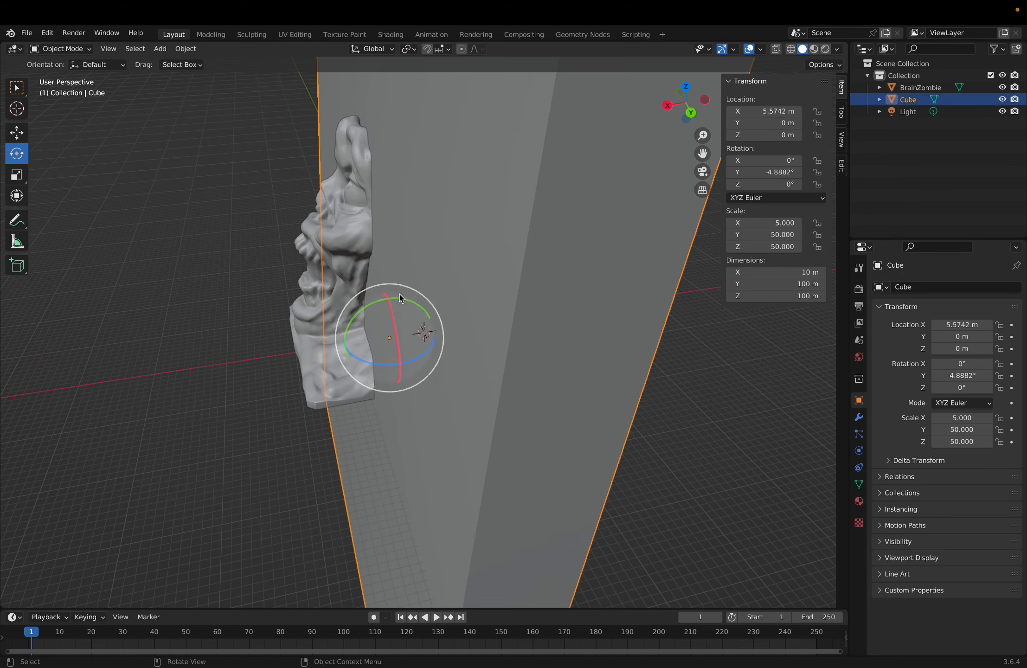
pyautogui.keyDown('shift'); pyautogui.click(299, 314); pyautogui.keyUp('shift')
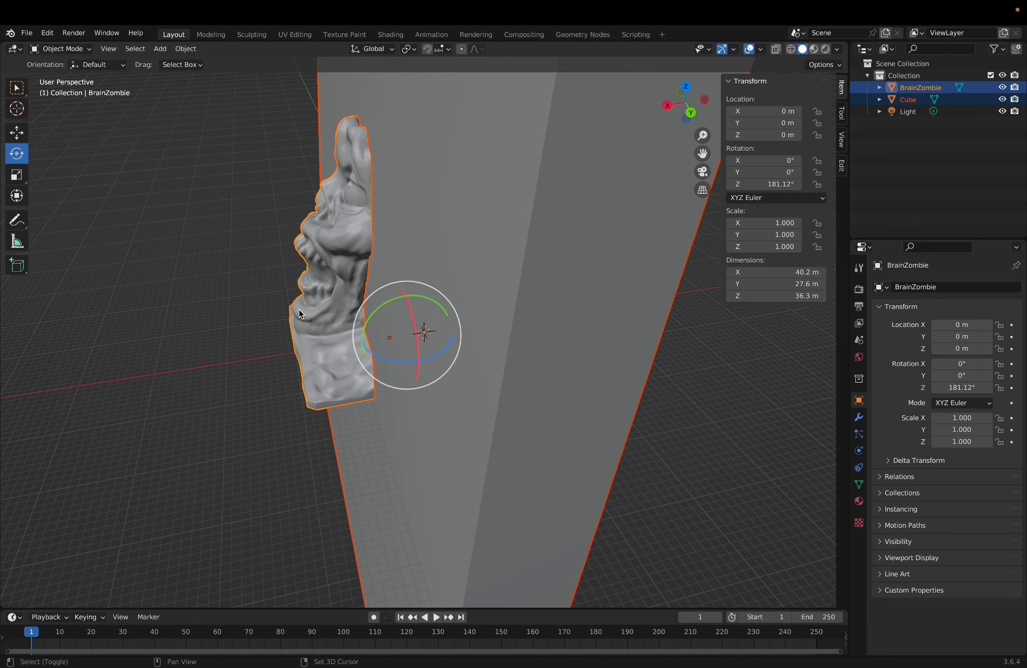
pyautogui.hotkey('ctrl', 'shift', 'b')
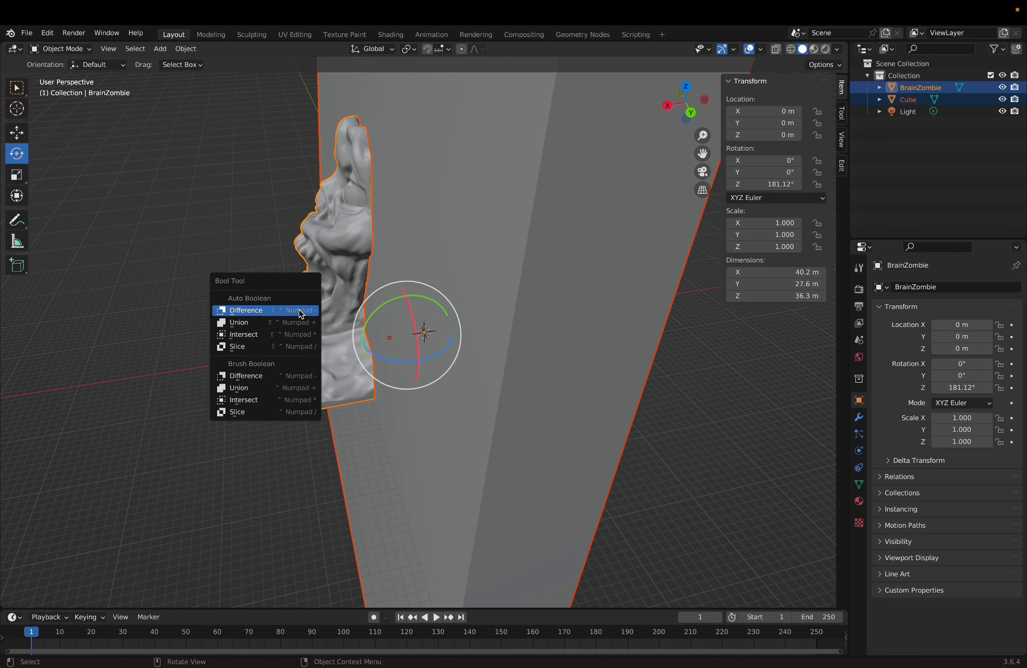
pyautogui.click(259, 312)
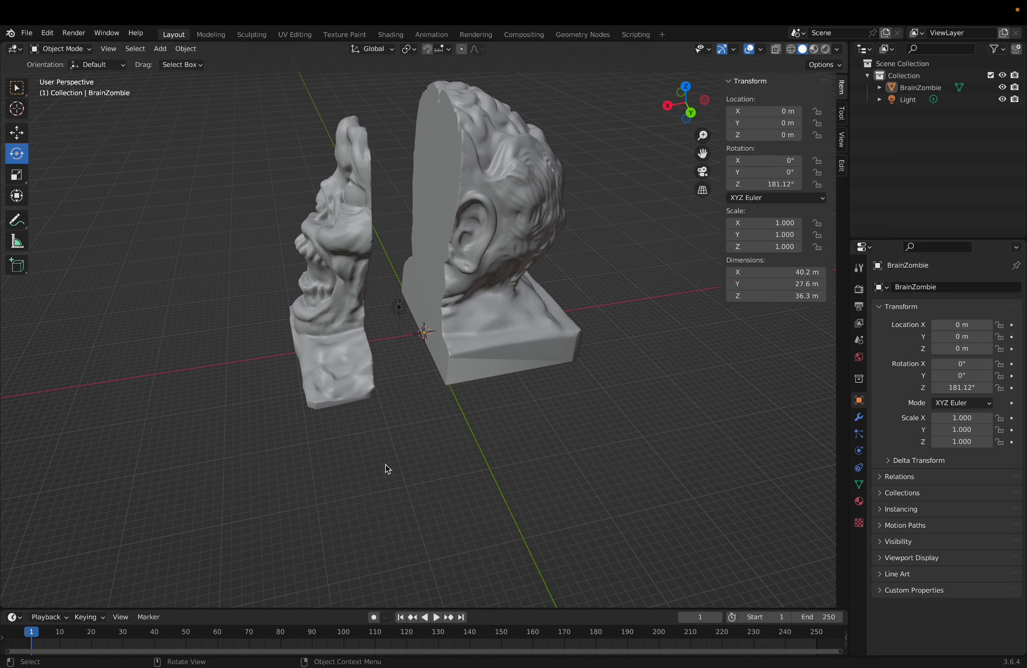
pyautogui.moveTo(385, 465); pyautogui.dragTo(414, 423, button='middle')
pyautogui.click(364, 217)
pyautogui.click(621, 420)
# Step: Undo the Boolean difference to restore the slab through the head
pyautogui.hotkey('ctrl', 'z')
pyautogui.hotkey('ctrl', 'z')
pyautogui.hotkey('ctrl', 'z')
pyautogui.hotkey('ctrl', 'z')
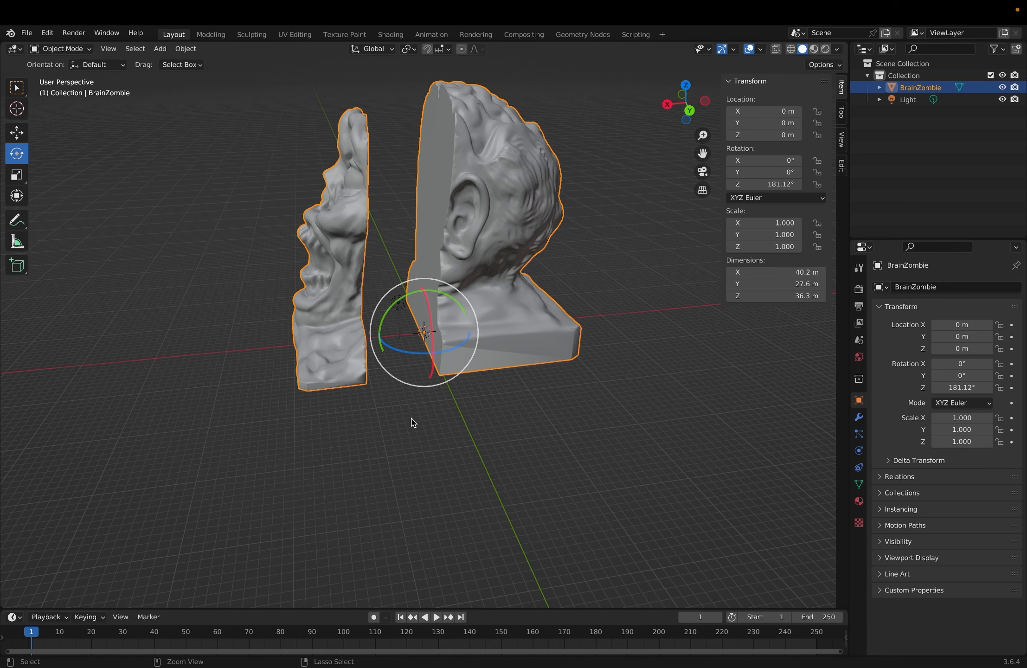
pyautogui.click(708, 477)
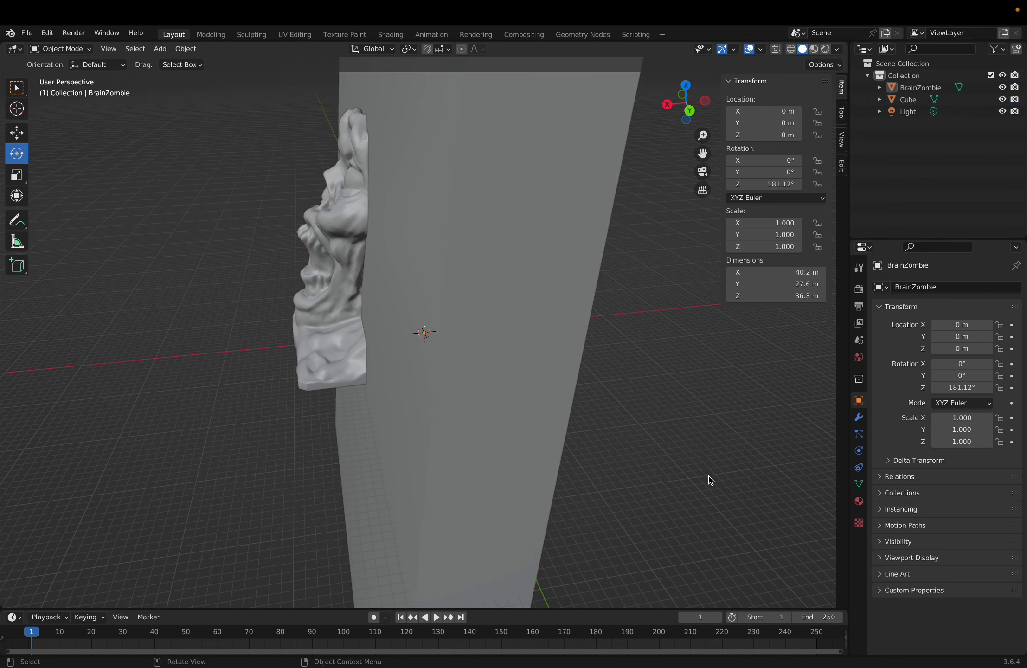
# Step: In Edit Mode, pull the slab's face behind the head outward past the back of the head, making the slab about 42 m thick
pyautogui.moveTo(709, 477); pyautogui.dragTo(467, 380, button='middle')
pyautogui.click(314, 274)
pyautogui.scroll(-3, 324, 282)
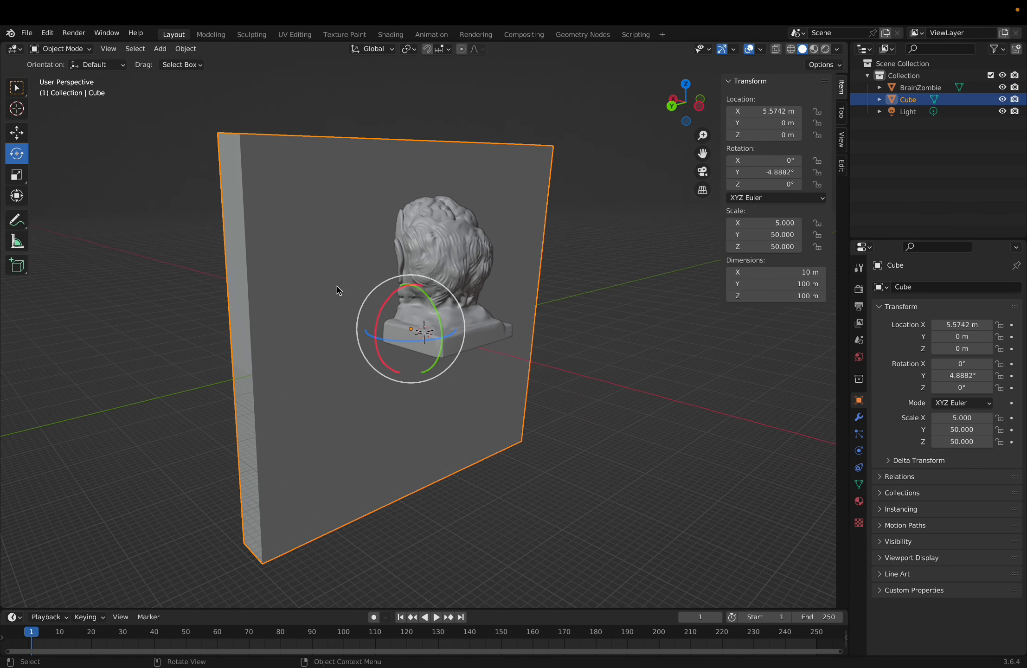
pyautogui.click(12, 137)
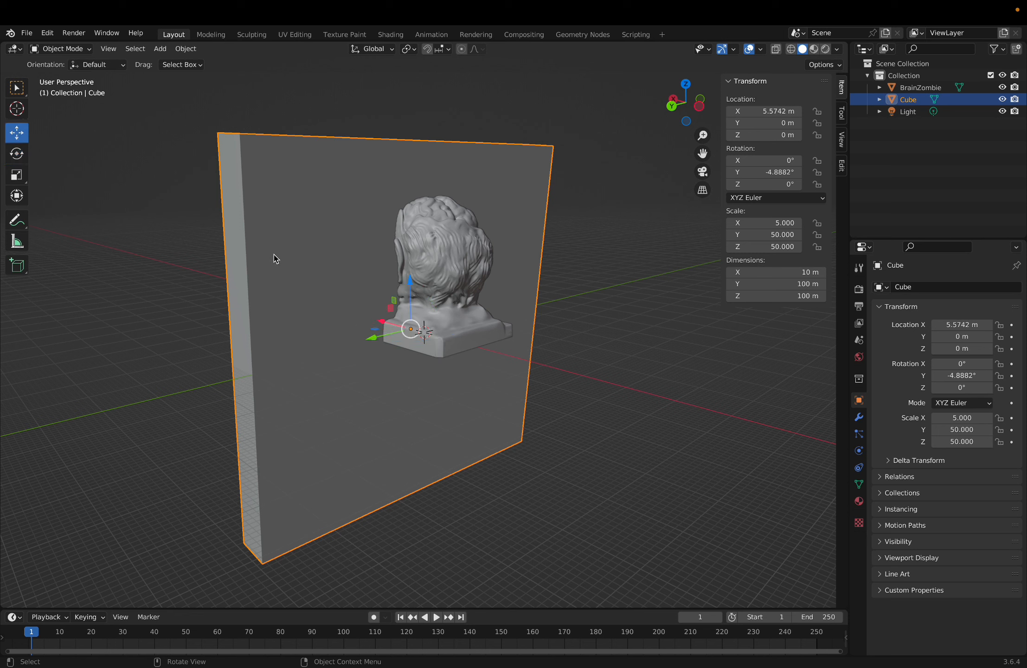
pyautogui.click(79, 49)
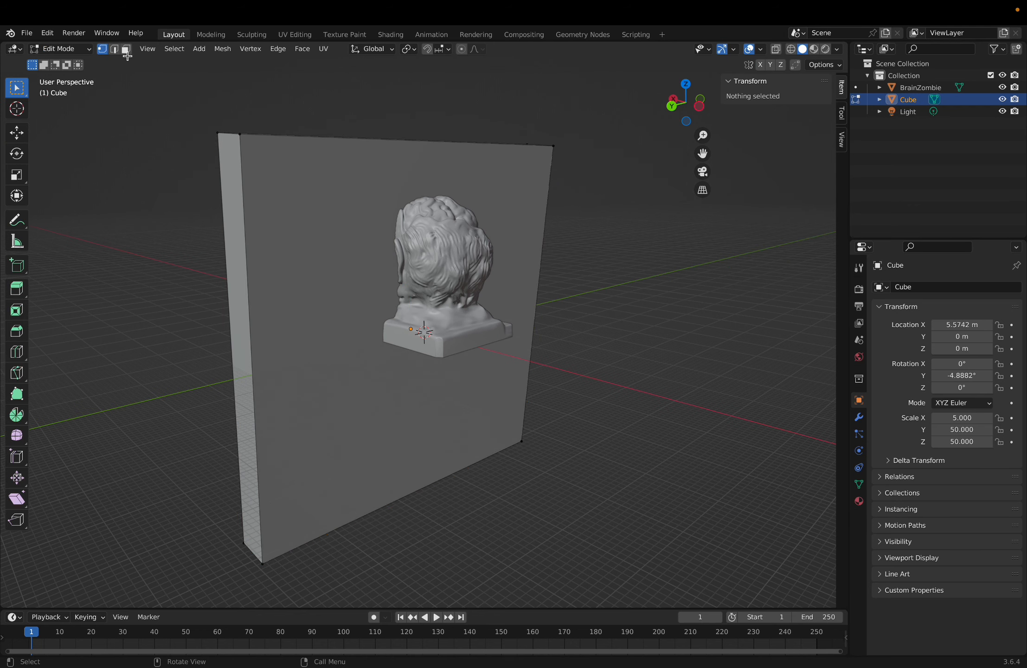
pyautogui.click(328, 279)
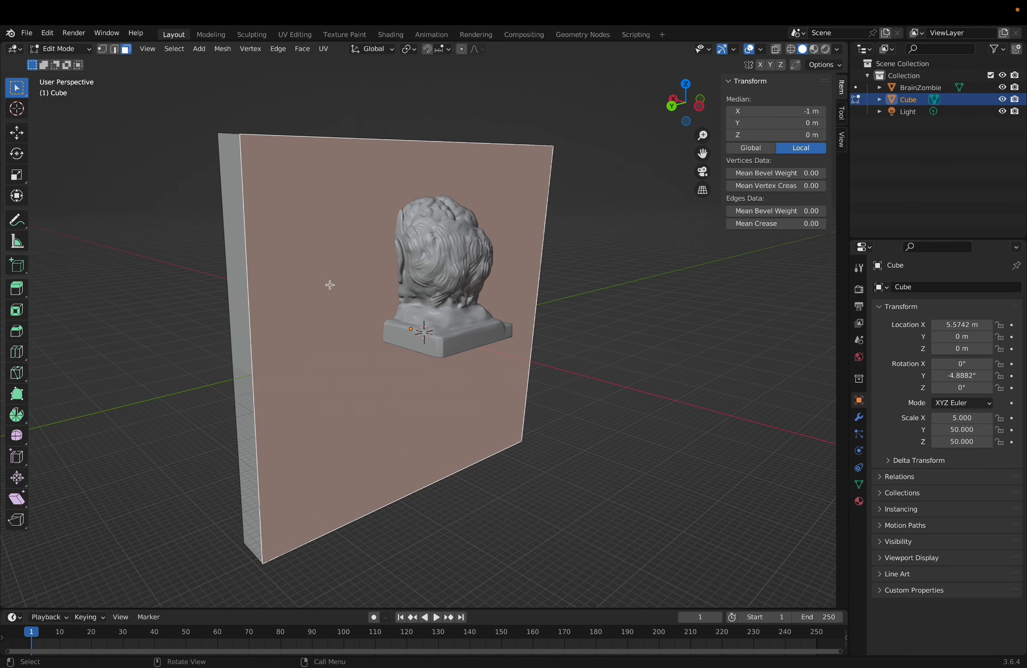
pyautogui.click(8, 136)
pyautogui.moveTo(403, 328); pyautogui.dragTo(106, 302)
pyautogui.click(106, 302)
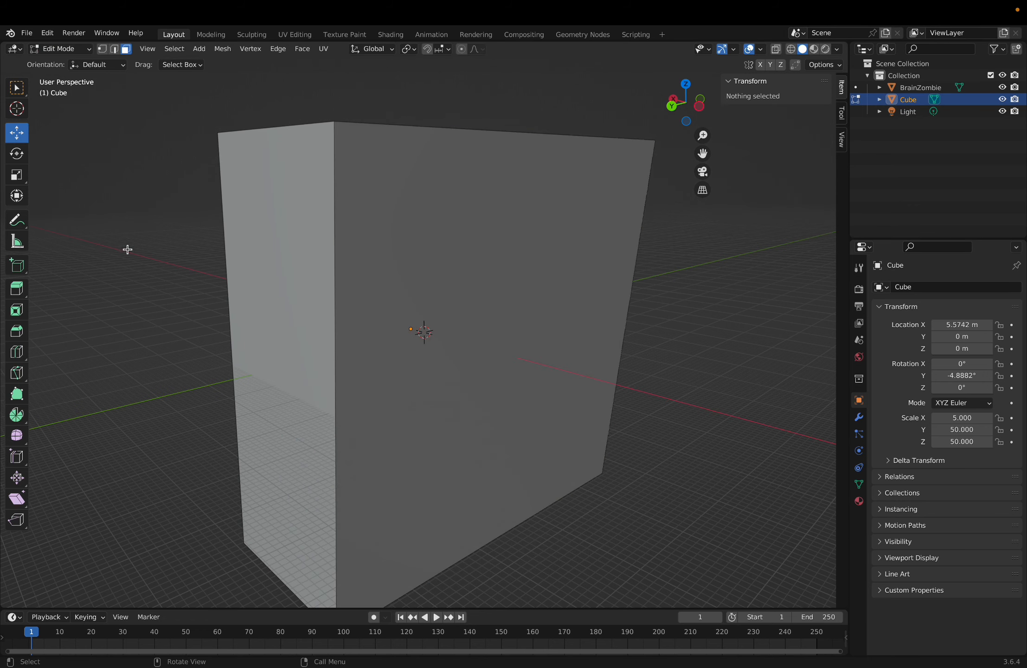
# Step: Return to Object Mode and subtract the thickened slab from the BrainZombie model with an Auto Boolean Difference
pyautogui.click(60, 49)
pyautogui.click(60, 63)
pyautogui.moveTo(125, 290); pyautogui.dragTo(287, 281, button='middle')
pyautogui.click(437, 287)
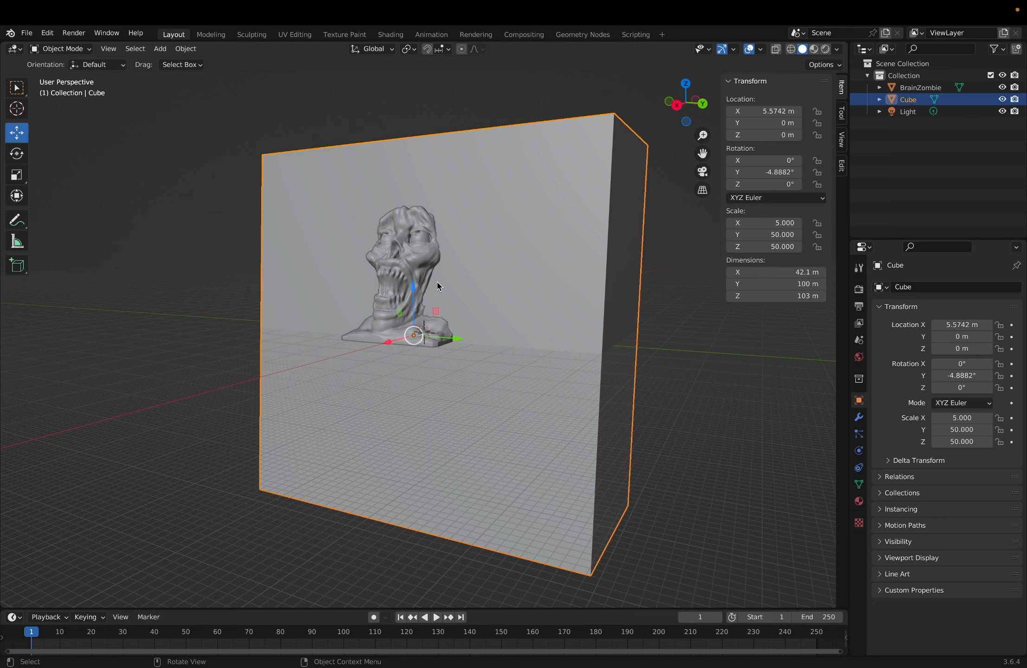
pyautogui.keyDown('shift'); pyautogui.click(399, 280); pyautogui.keyUp('shift')
pyautogui.hotkey('ctrl', 'shift', 'b')
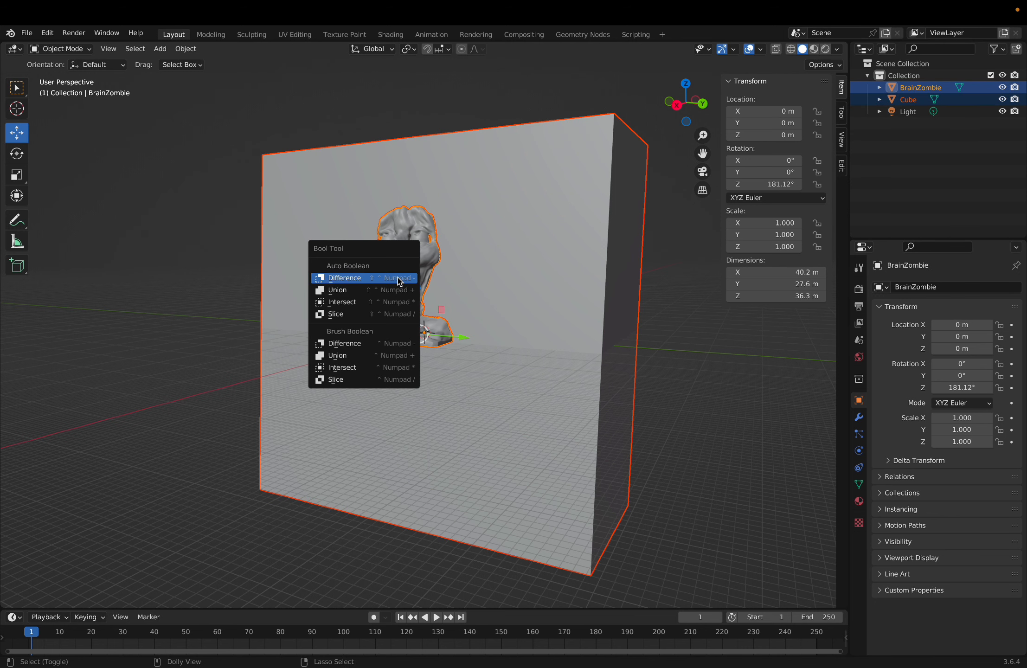
pyautogui.click(398, 278)
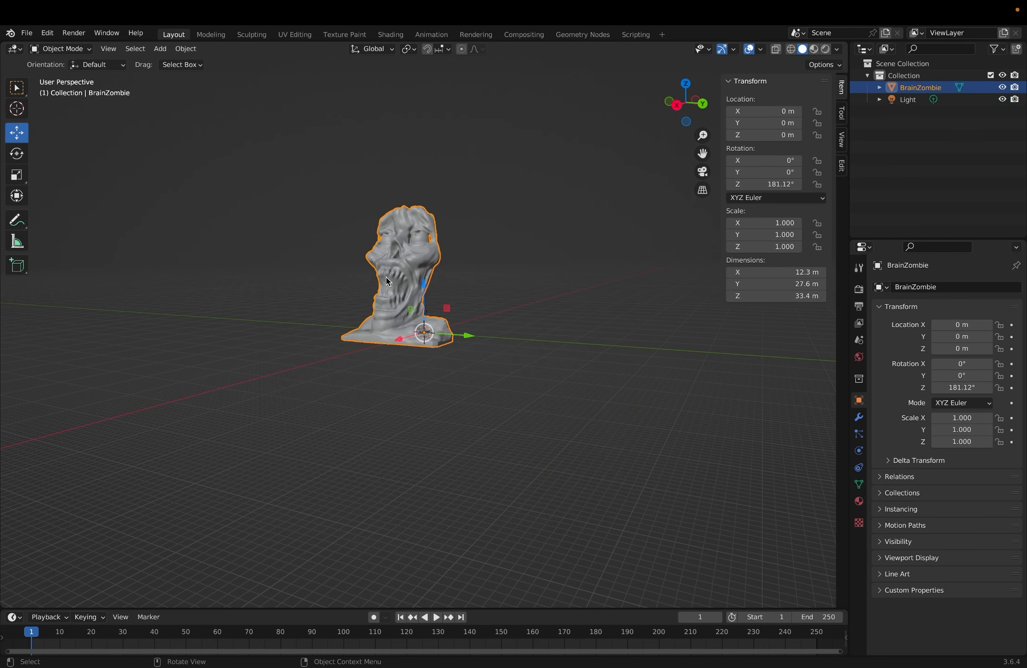
pyautogui.click(565, 329)
pyautogui.moveTo(580, 321); pyautogui.dragTo(653, 356, button='middle')
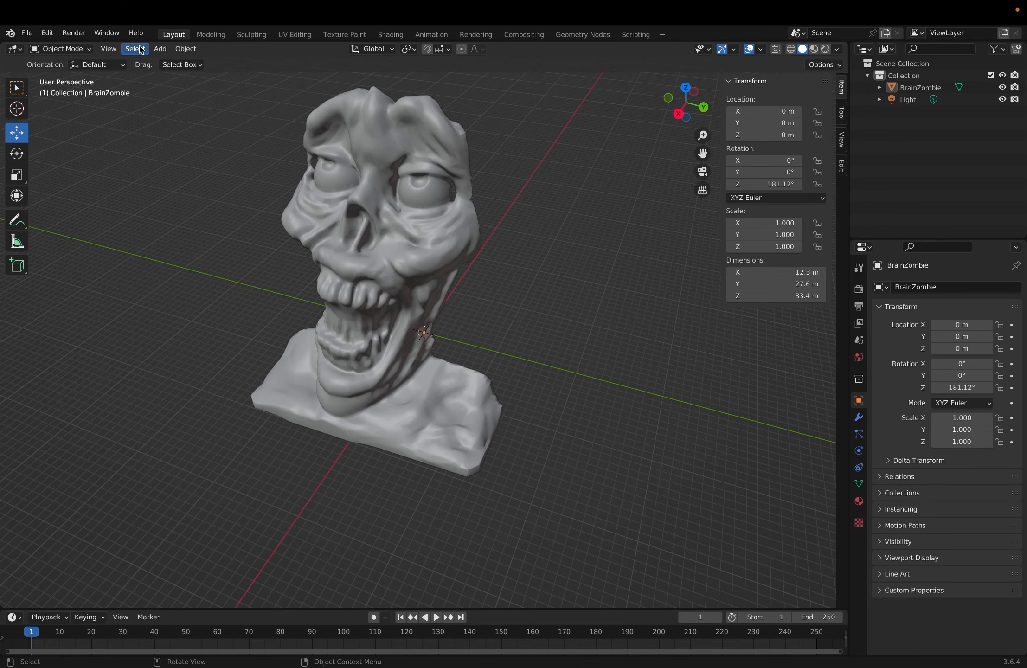
pyautogui.click(160, 50)
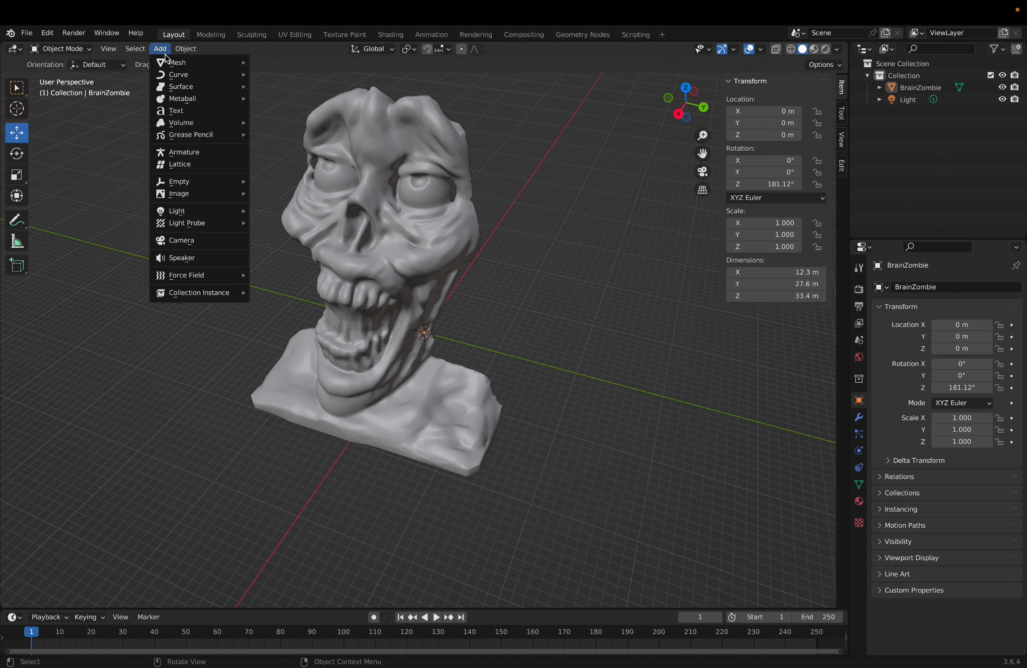
pyautogui.moveTo(227, 290); pyautogui.dragTo(328, 304, button='middle')
pyautogui.moveTo(279, 304); pyautogui.dragTo(179, 299, button='middle')
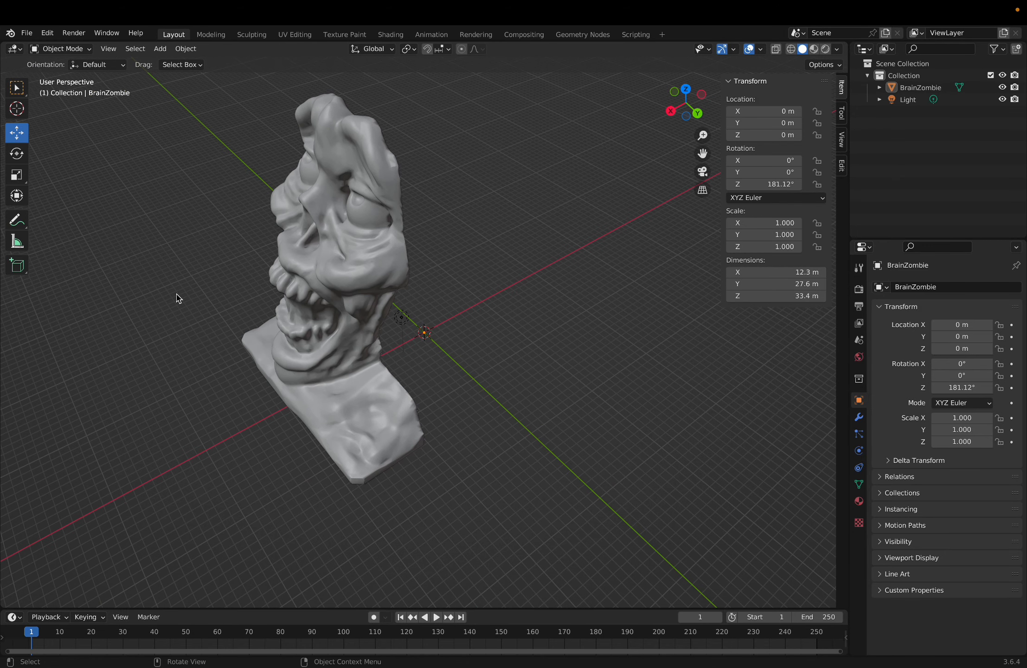
# Step: Duplicate the remaining zombie face piece in place
pyautogui.click(333, 280)
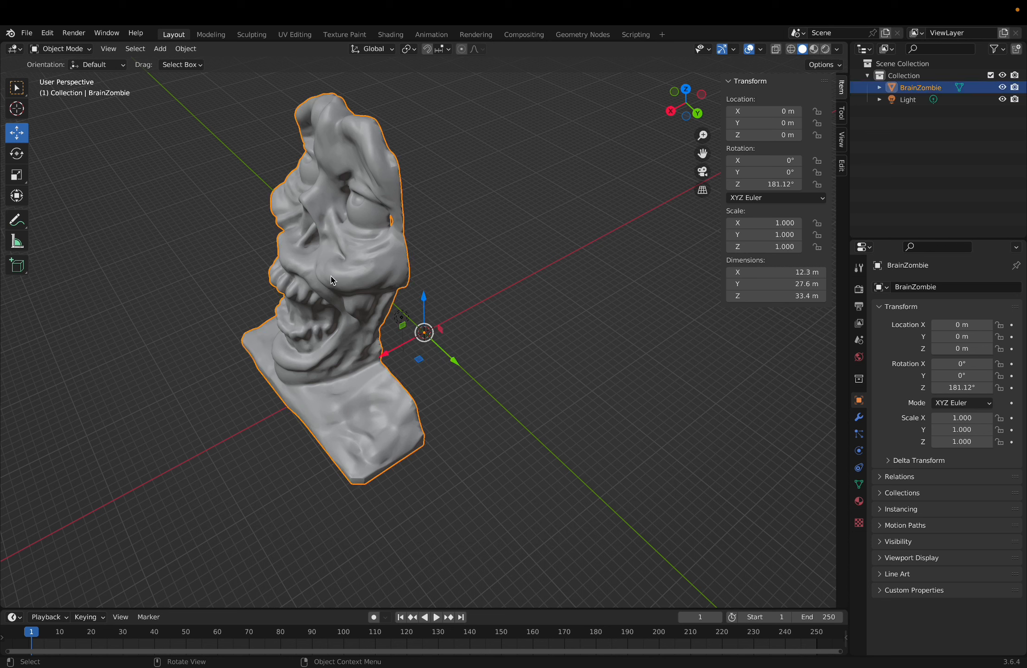
pyautogui.hotkey('shift', 'd')
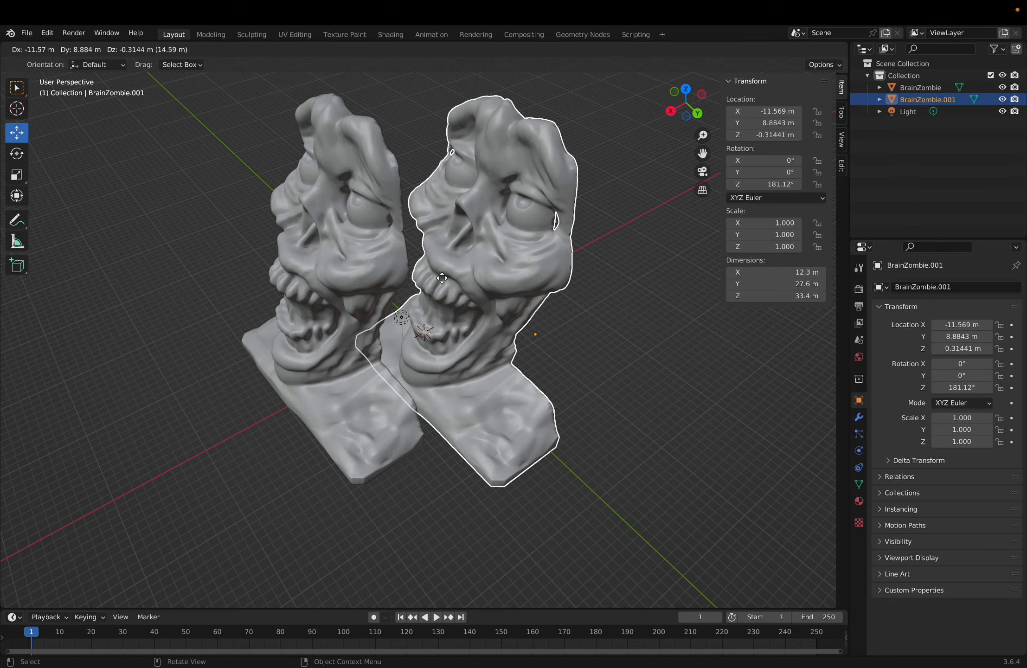
pyautogui.press('Escape')
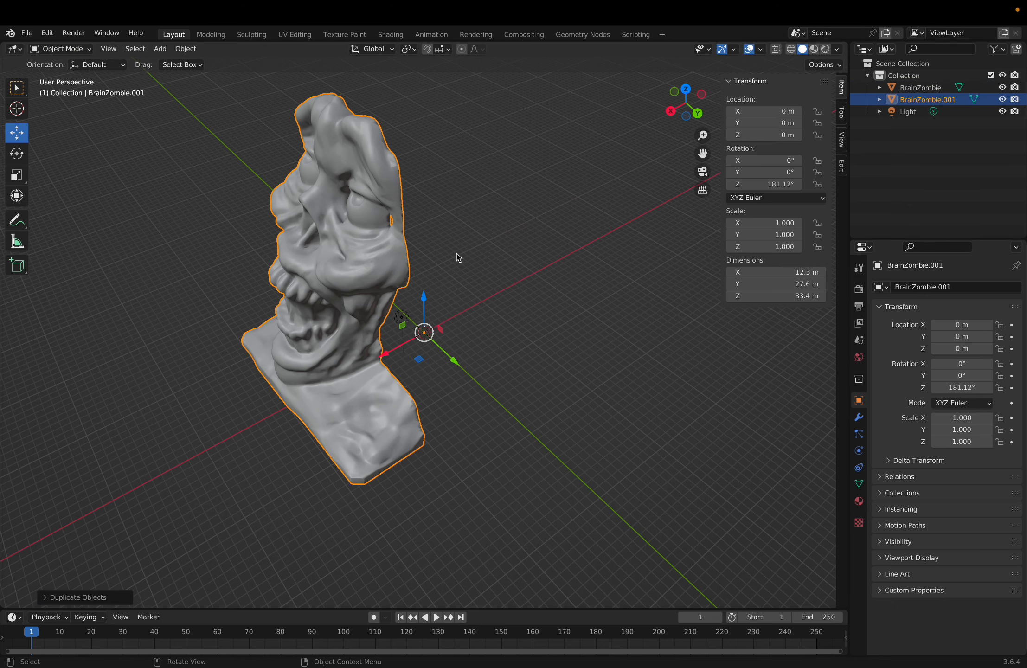
# Step: Turn the duplicated face piece around the vertical axis and set its Z rotation to 360°
pyautogui.click(16, 157)
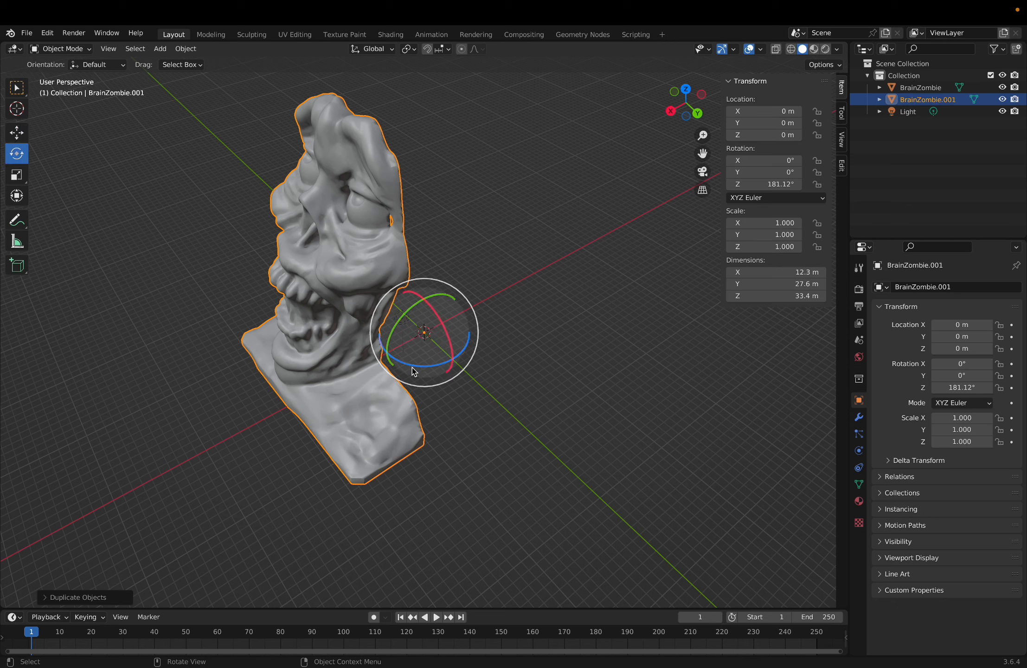
pyautogui.moveTo(414, 372); pyautogui.dragTo(457, 204)
pyautogui.click(765, 184)
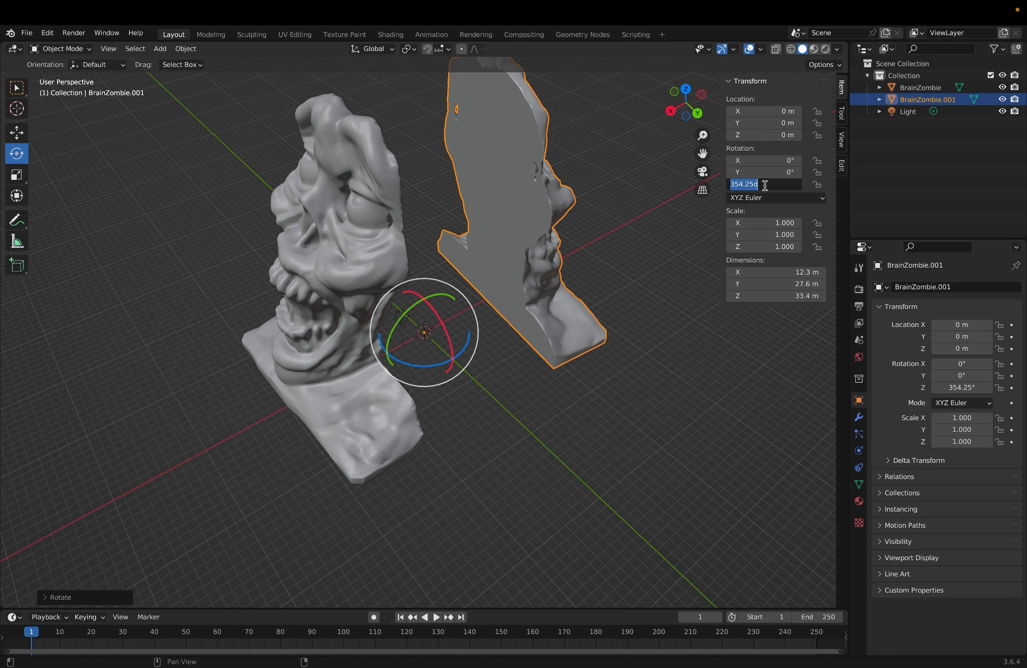
pyautogui.write('360')
pyautogui.press('Return')
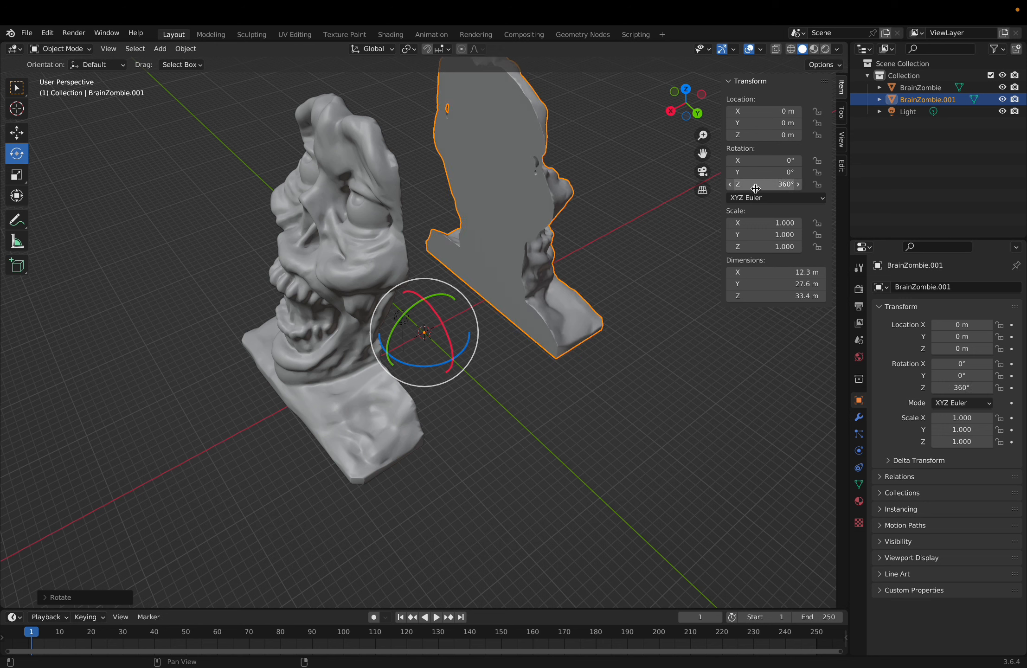
pyautogui.click(686, 406)
# Step: Move the turned copy along X to about 16.75 m, up against the back of the original face piece
pyautogui.click(492, 185)
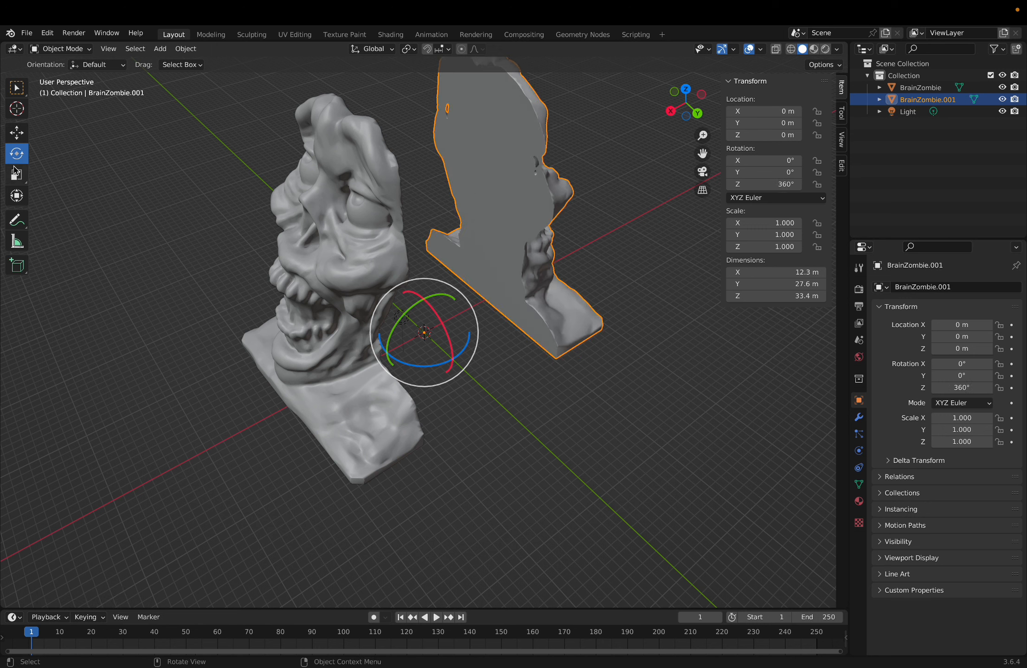
pyautogui.click(17, 133)
pyautogui.moveTo(381, 354); pyautogui.dragTo(272, 377)
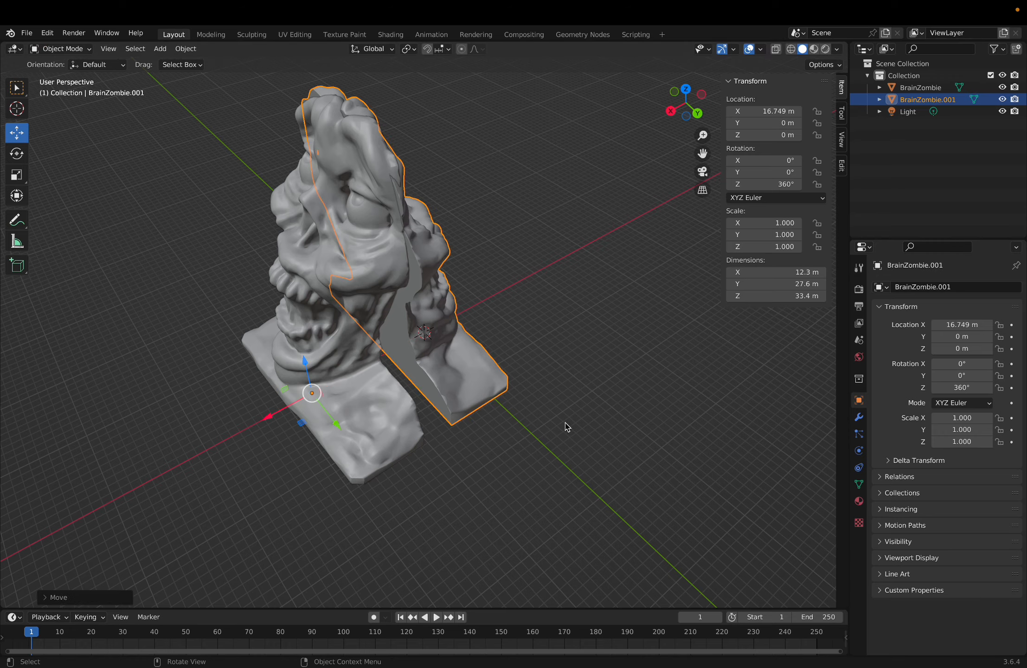
pyautogui.click(565, 422)
pyautogui.moveTo(566, 422); pyautogui.dragTo(498, 422, button='middle')
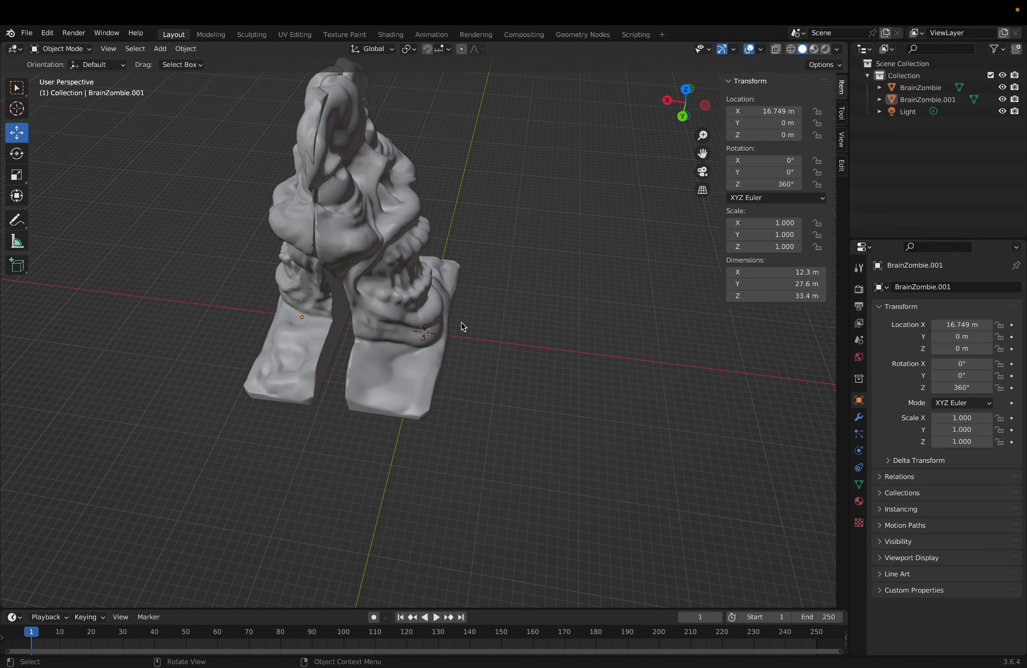
# Step: Tilt the copy about the Y axis to about -8.2° to align its cut surface with the original's
pyautogui.click(373, 304)
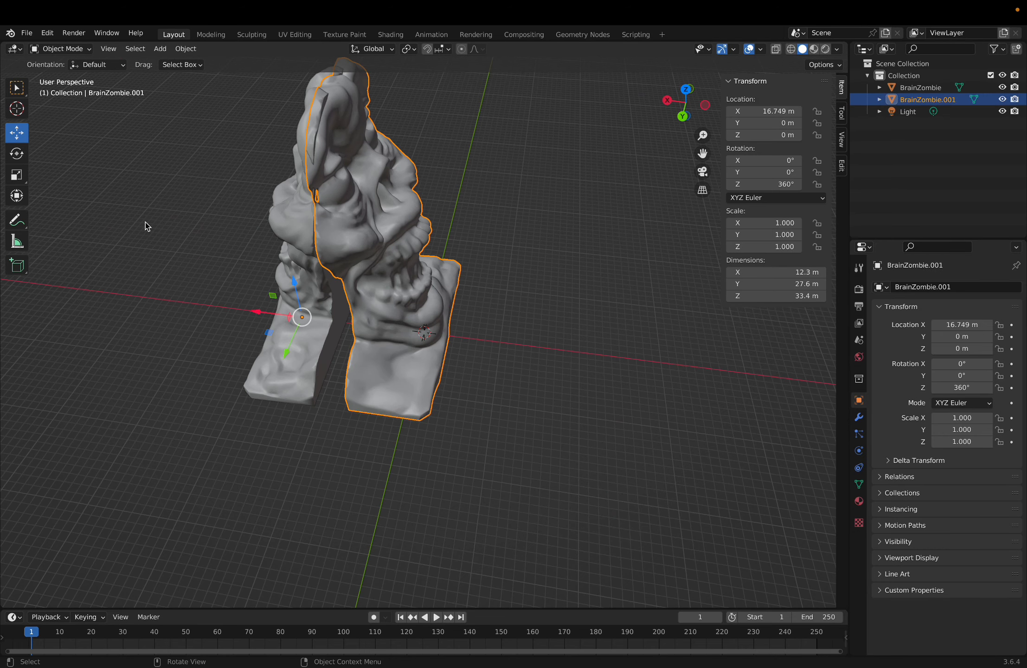
pyautogui.click(17, 153)
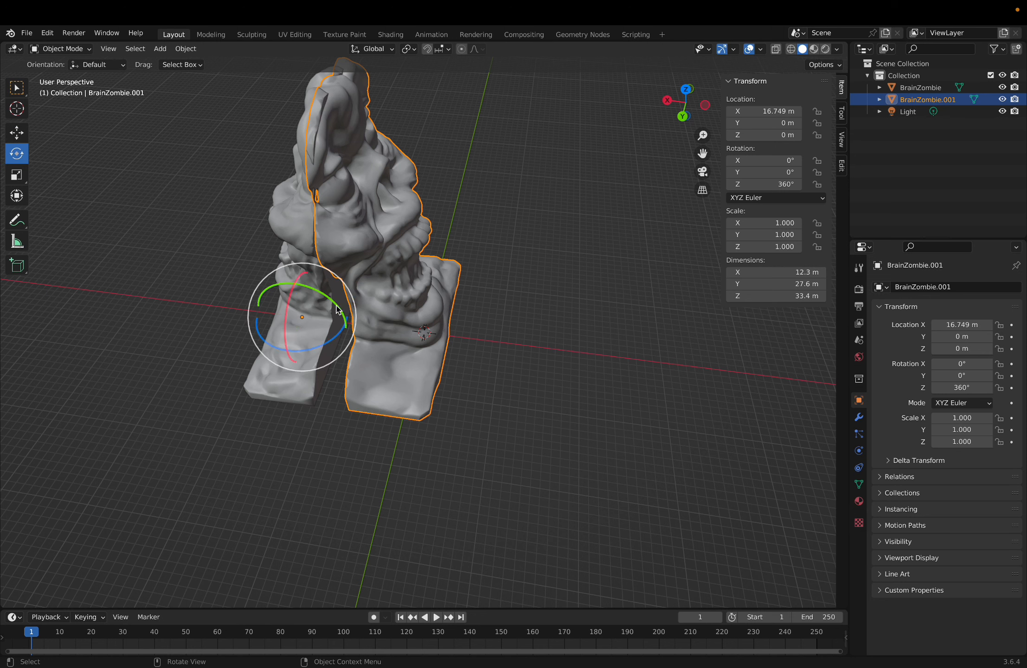
pyautogui.moveTo(338, 310); pyautogui.dragTo(317, 290)
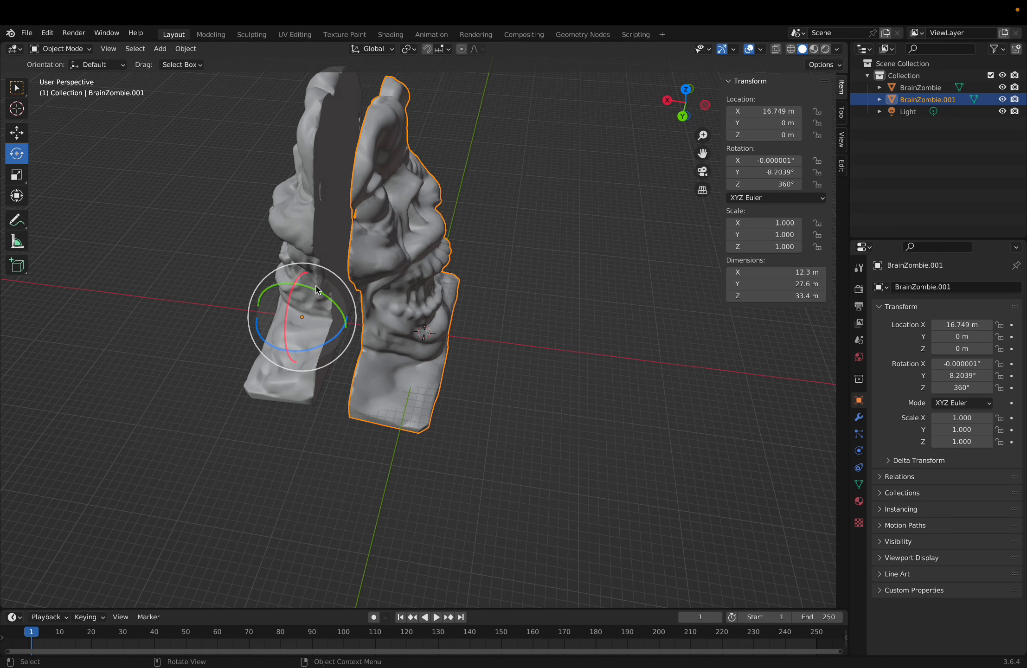
pyautogui.click(123, 240)
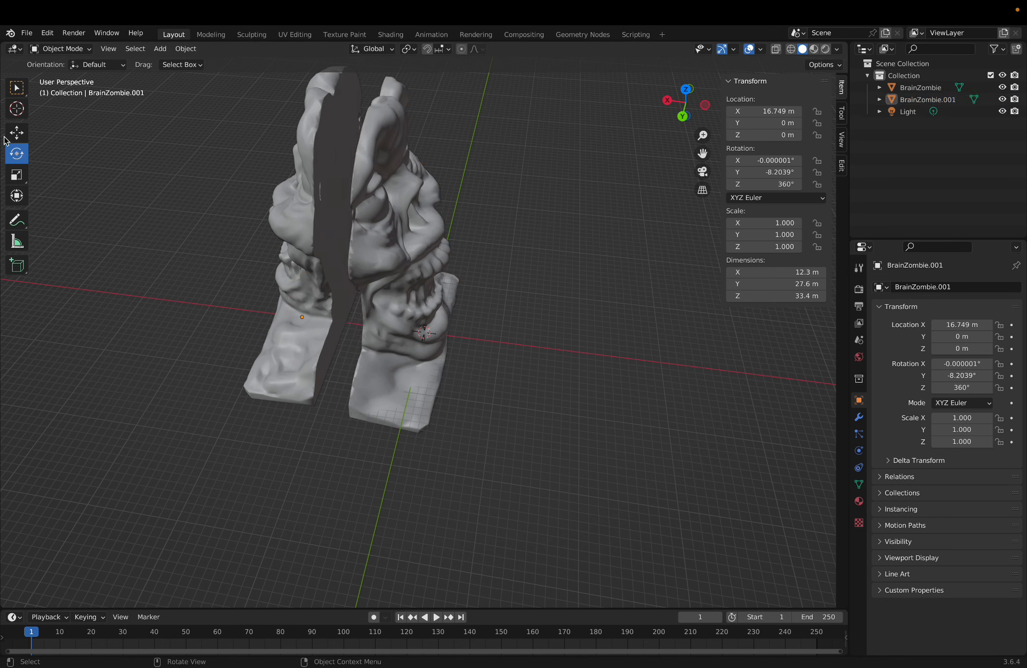
# Step: Move the tilted copy to about X 20 m and Z 1.47 m so the two cut backs come together
pyautogui.click(18, 134)
pyautogui.click(383, 240)
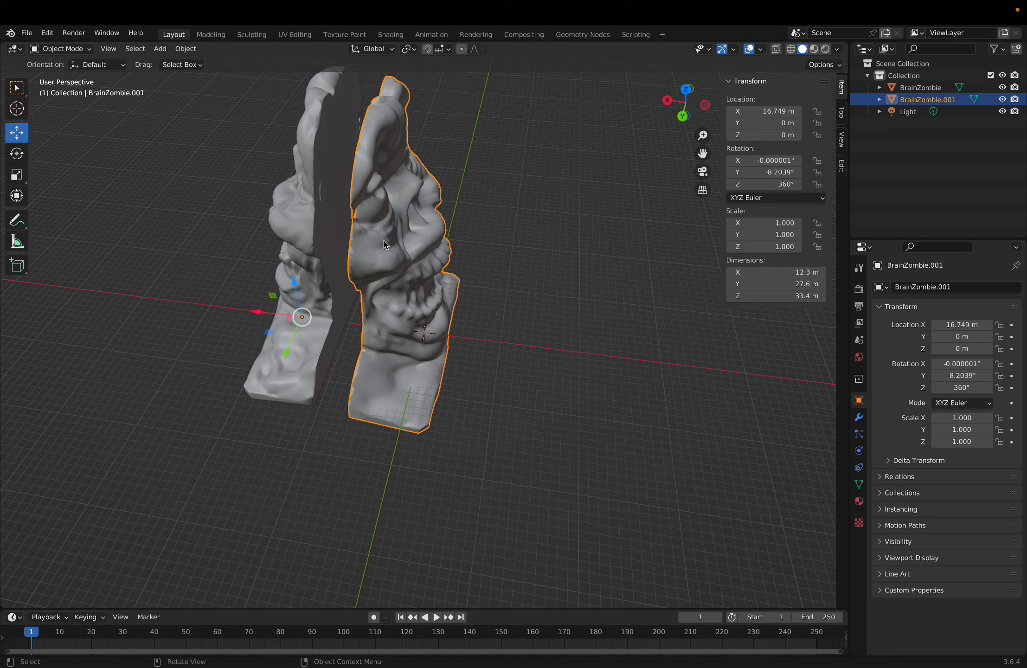
pyautogui.moveTo(295, 279); pyautogui.dragTo(225, 292)
pyautogui.click(530, 374)
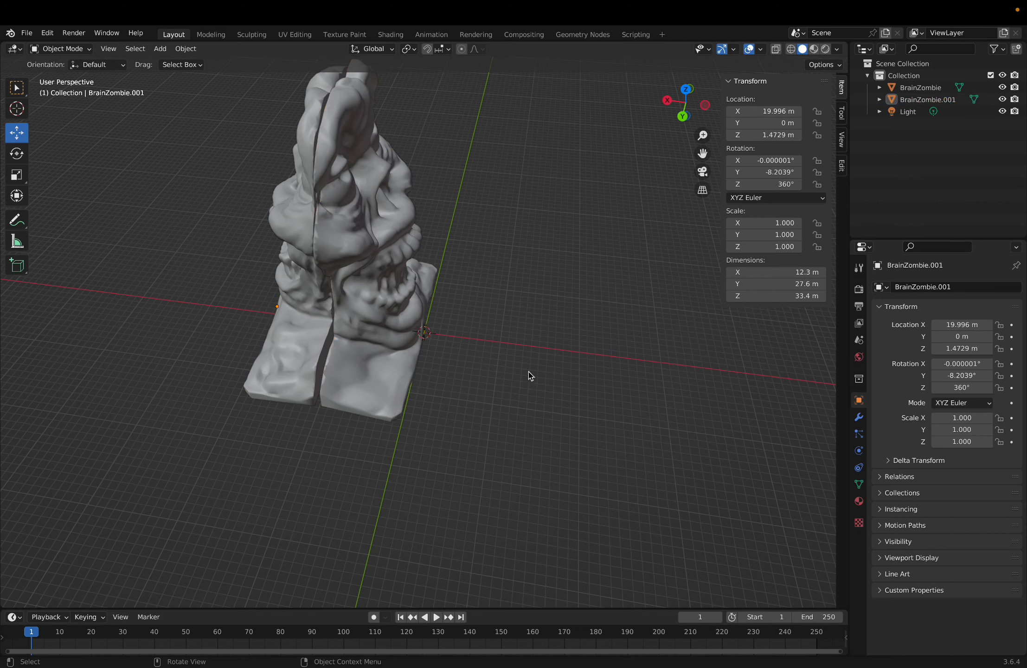
pyautogui.moveTo(529, 373); pyautogui.dragTo(624, 328, button='middle')
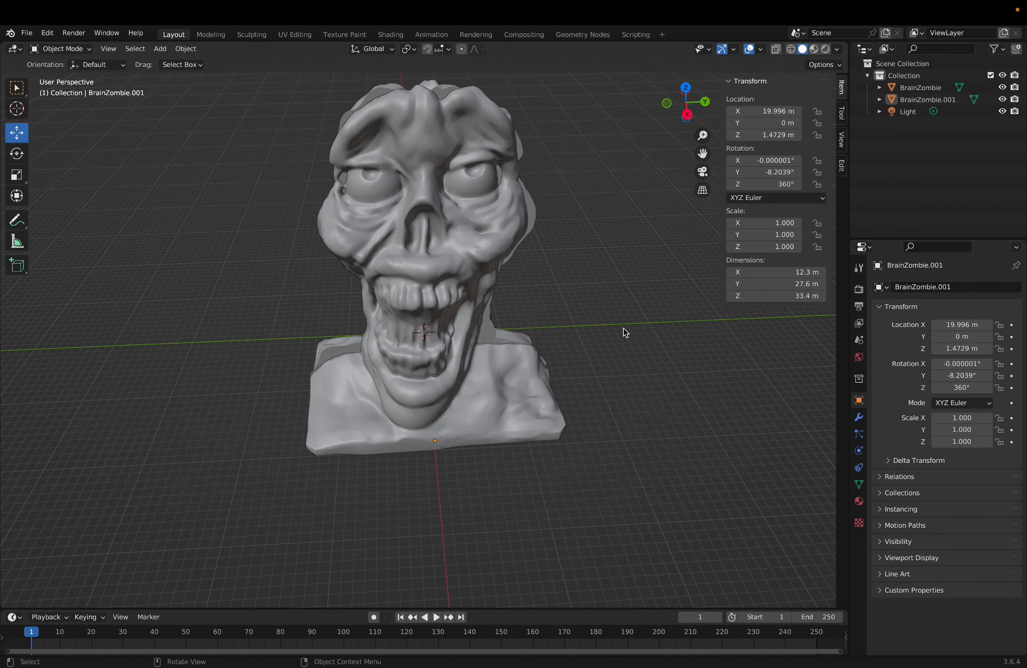
# Step: Shift the copy along Y to about -0.31 m to line up its outline with the front face piece
pyautogui.click(528, 218)
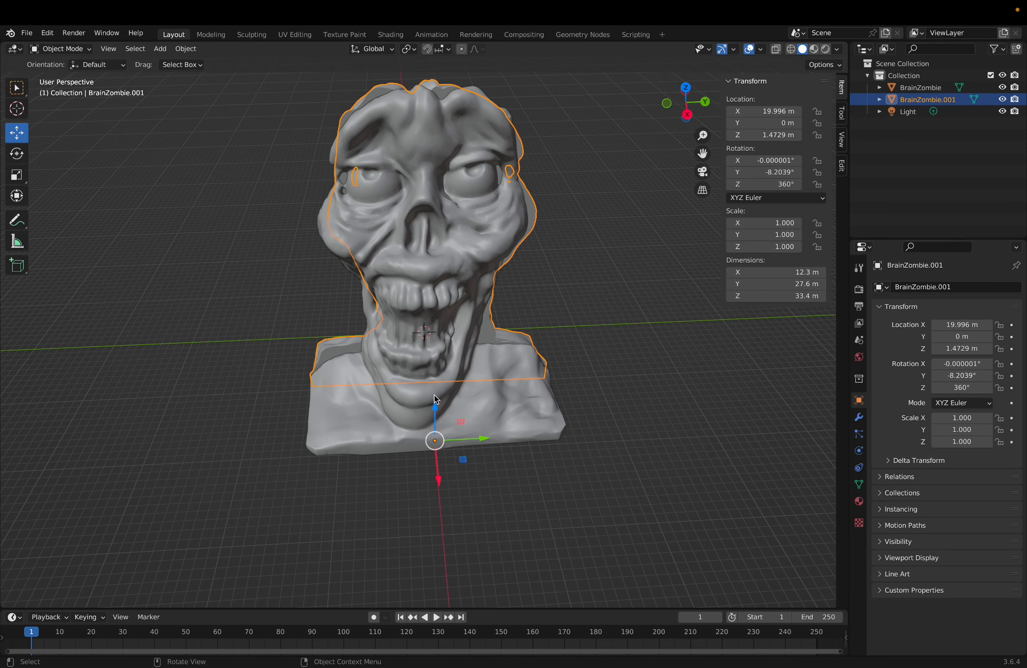
pyautogui.moveTo(475, 443); pyautogui.dragTo(470, 443)
pyautogui.click(607, 371)
pyautogui.moveTo(607, 371)
pyautogui.mouseDown(button='middle')
pyautogui.moveTo(423, 376)
pyautogui.moveTo(406, 443)
pyautogui.moveTo(413, 449)
pyautogui.moveTo(522, 353)
pyautogui.moveTo(599, 389)
pyautogui.moveTo(577, 303)
pyautogui.mouseUp(button='middle')
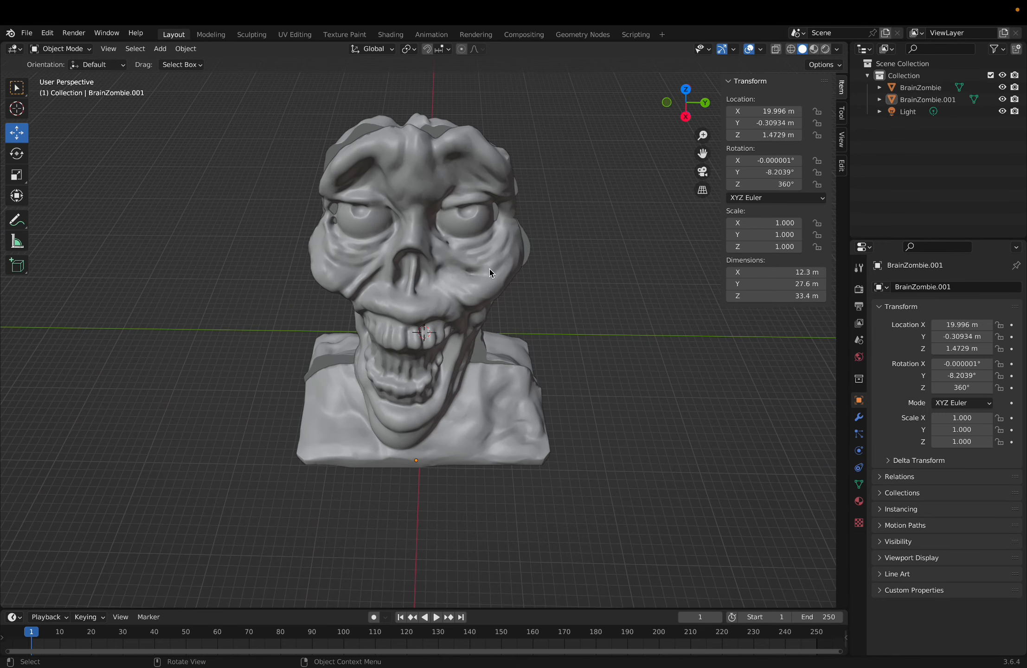
# Step: Delete the duplicated face piece behind the original
pyautogui.moveTo(397, 345); pyautogui.dragTo(377, 289, button='middle')
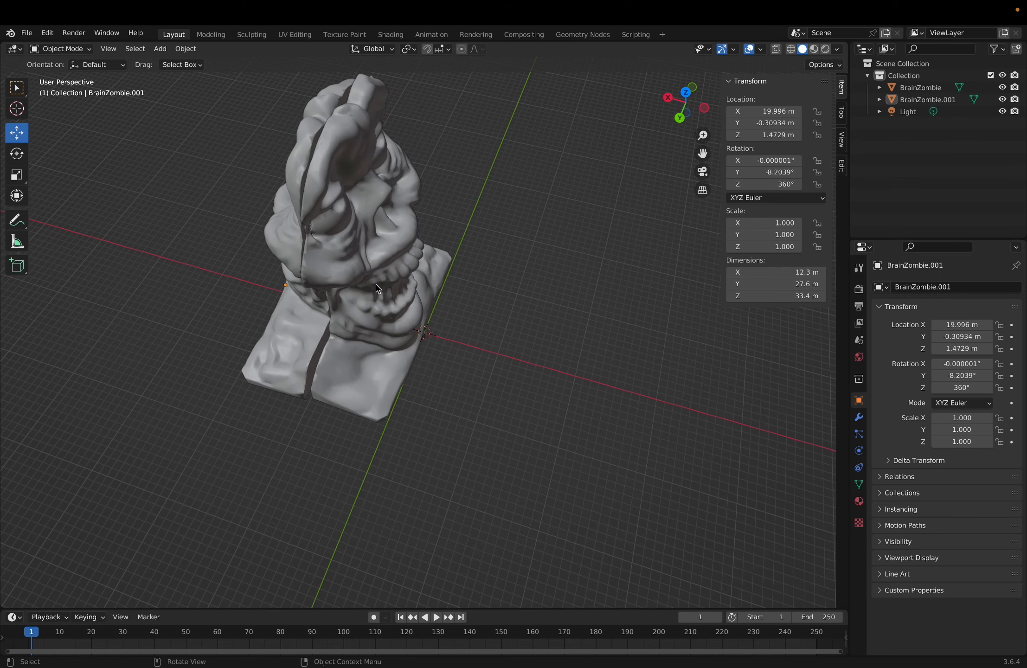
pyautogui.click(377, 289)
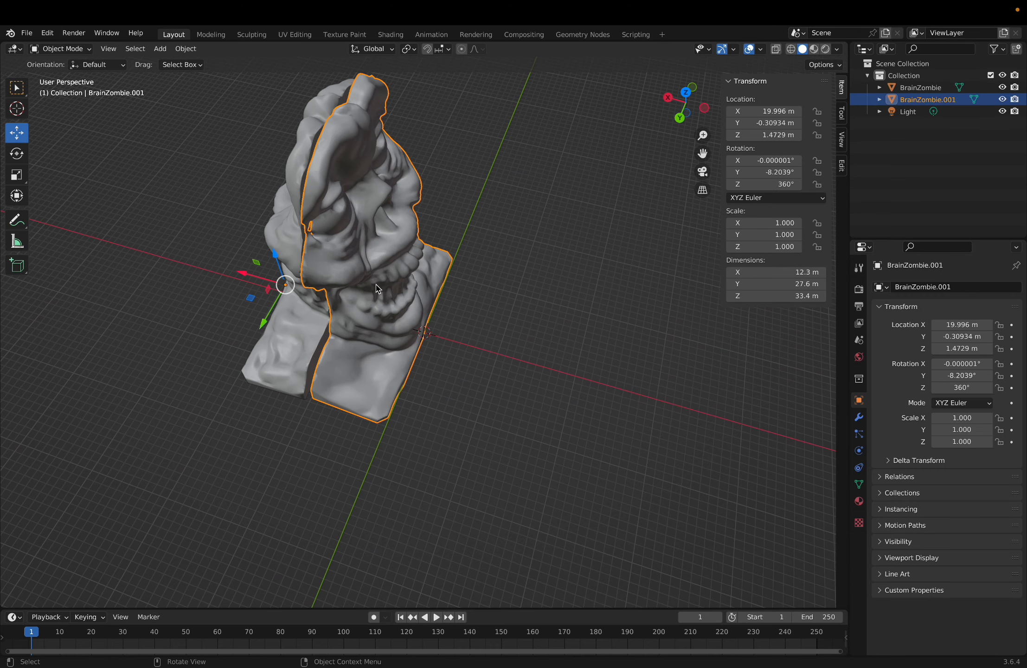
pyautogui.press('x')
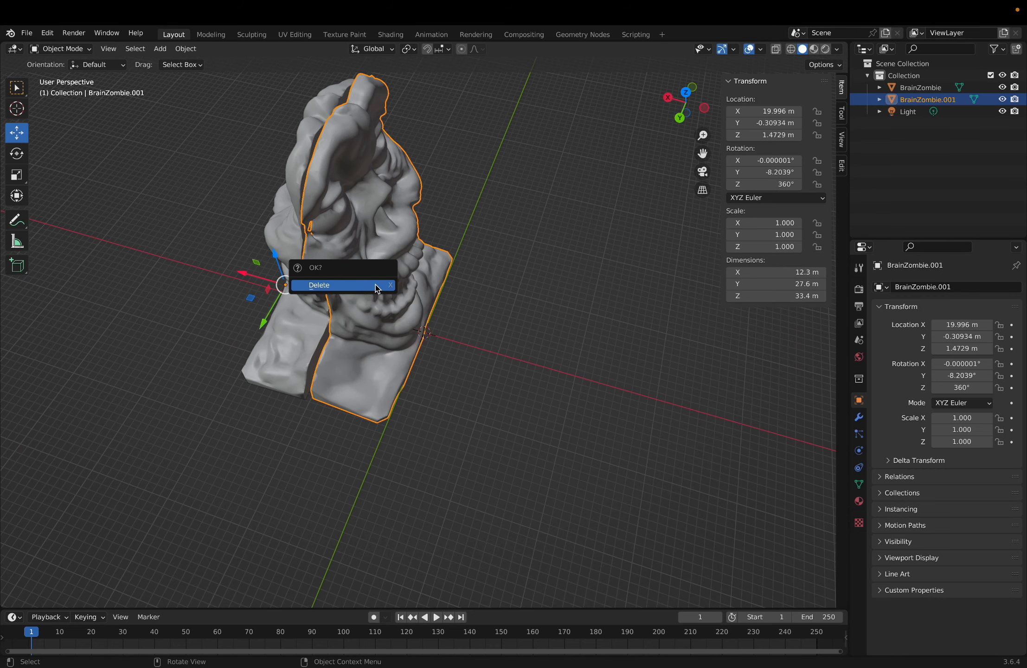
pyautogui.click(377, 288)
# Step: Examine the tilt of the remaining face piece's cut back in a close back orthographic view
pyautogui.moveTo(475, 367); pyautogui.dragTo(523, 311, button='middle')
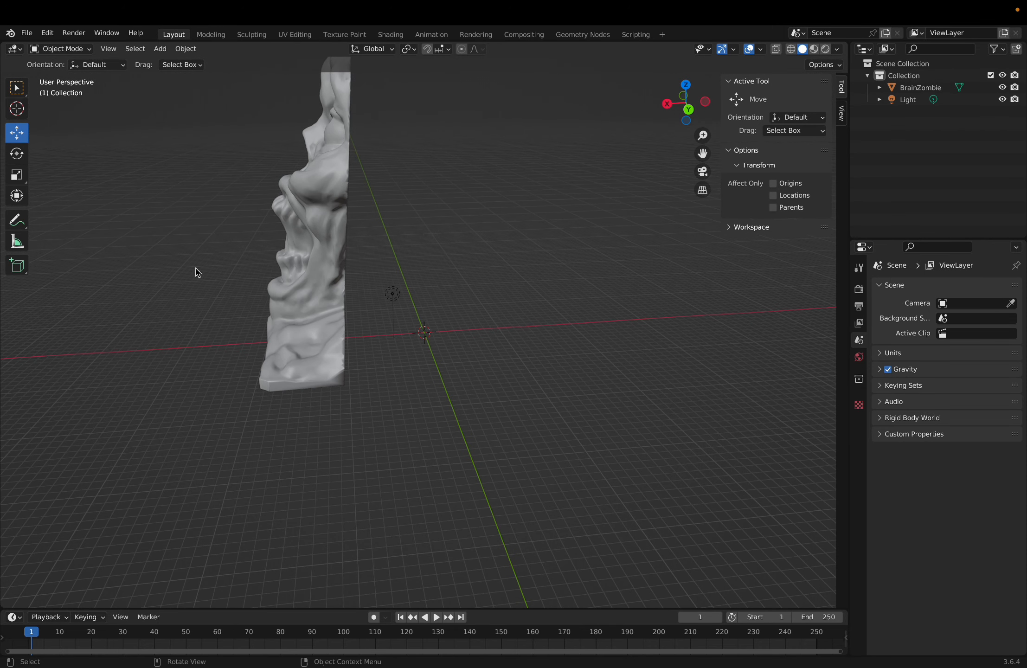
pyautogui.click(687, 110)
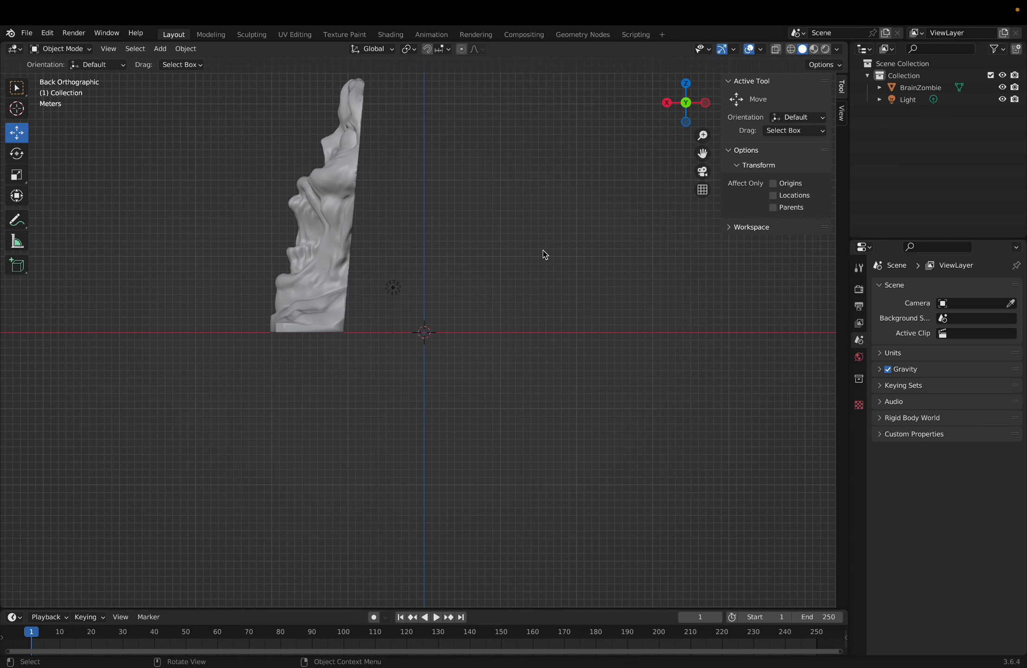
pyautogui.moveTo(545, 254); pyautogui.dragTo(505, 417)
pyautogui.keyDown('shift'); pyautogui.moveTo(493, 222); pyautogui.dragTo(564, 346, button='middle'); pyautogui.keyUp('shift')
pyautogui.scroll(3, 564, 346)
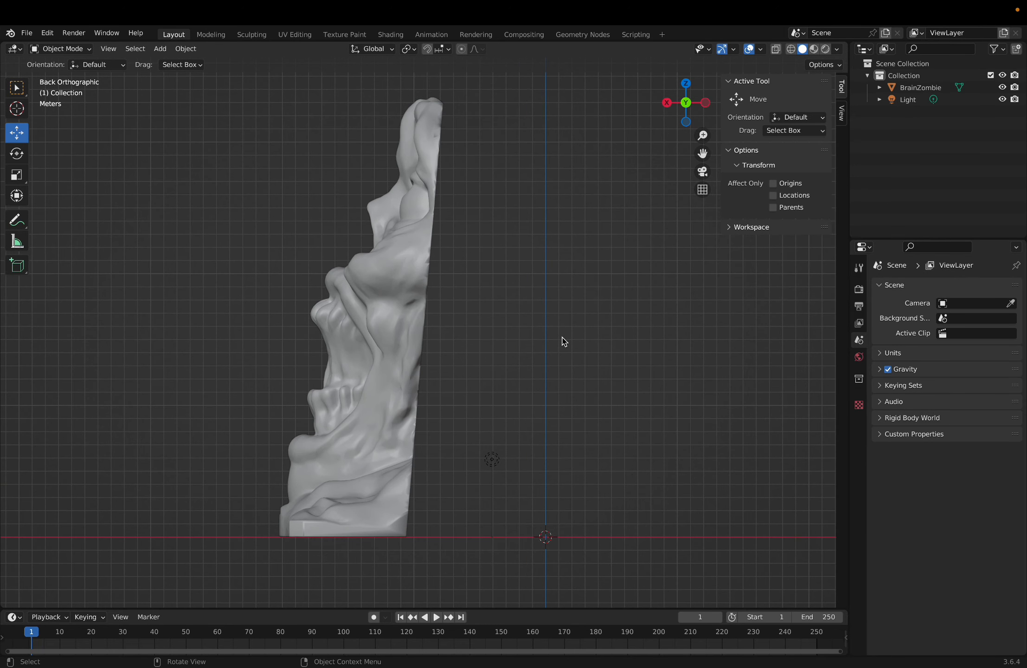
# Step: Select the BrainZombie face piece and open its mesh in Edit Mode
pyautogui.moveTo(538, 370); pyautogui.dragTo(505, 357, button='middle')
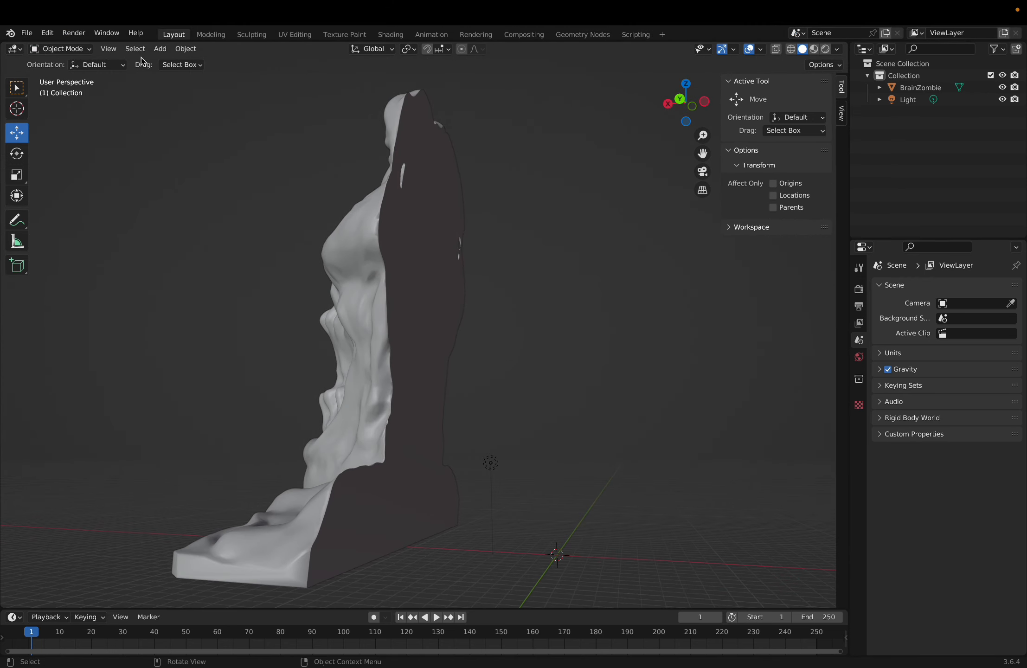
pyautogui.click(396, 281)
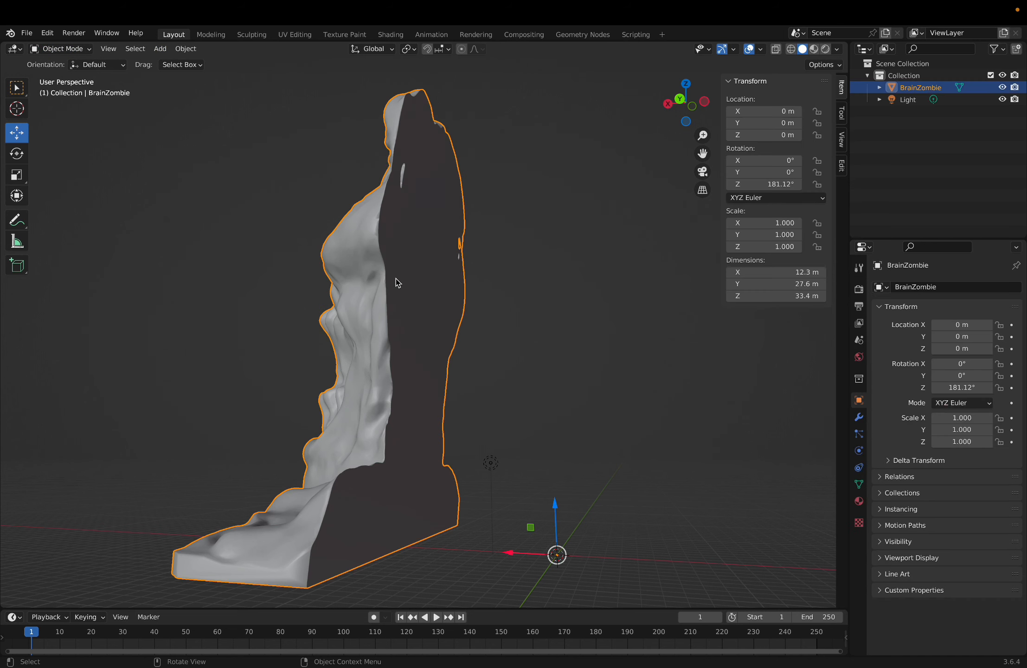
pyautogui.click(61, 49)
pyautogui.click(63, 75)
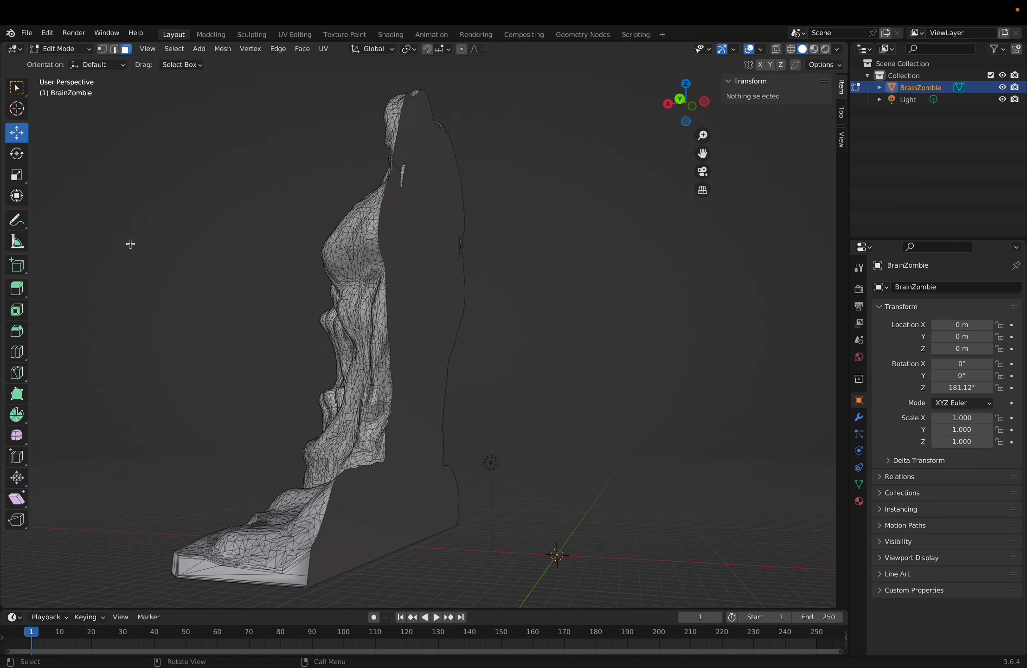
pyautogui.moveTo(326, 389); pyautogui.dragTo(327, 364, button='middle')
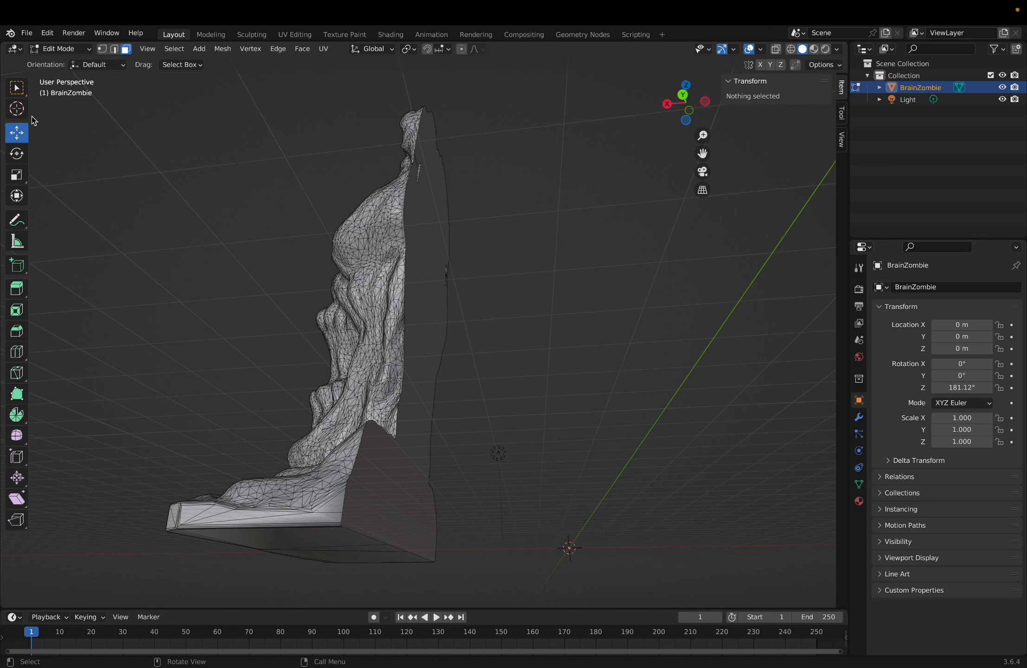
# Step: Try to move the two lower edges of the cut back along X using edge selection, and undo the change
pyautogui.click(115, 50)
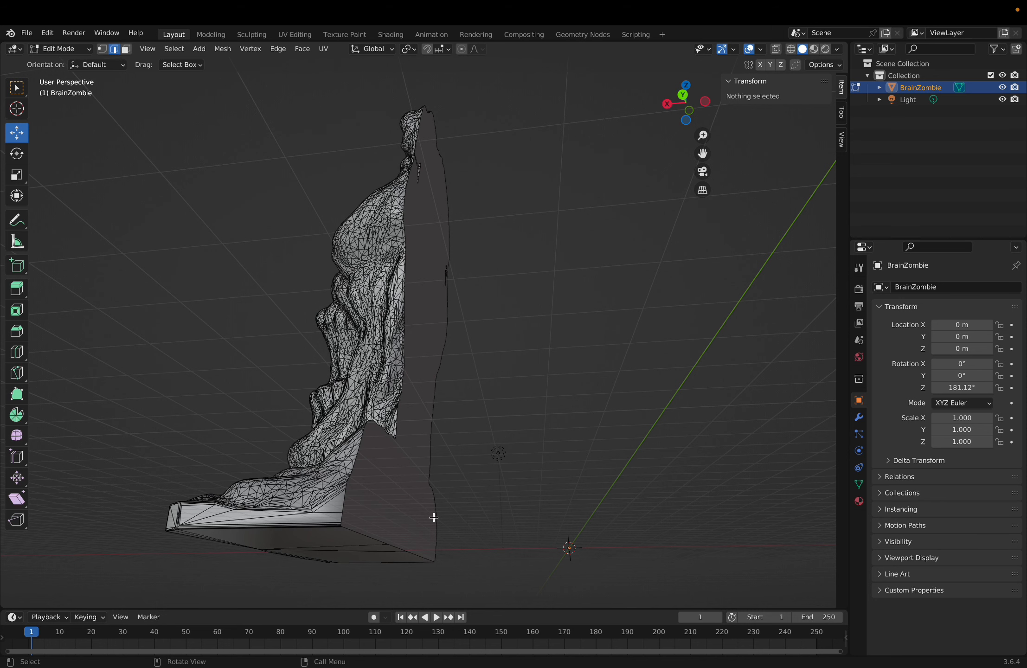
pyautogui.click(380, 539)
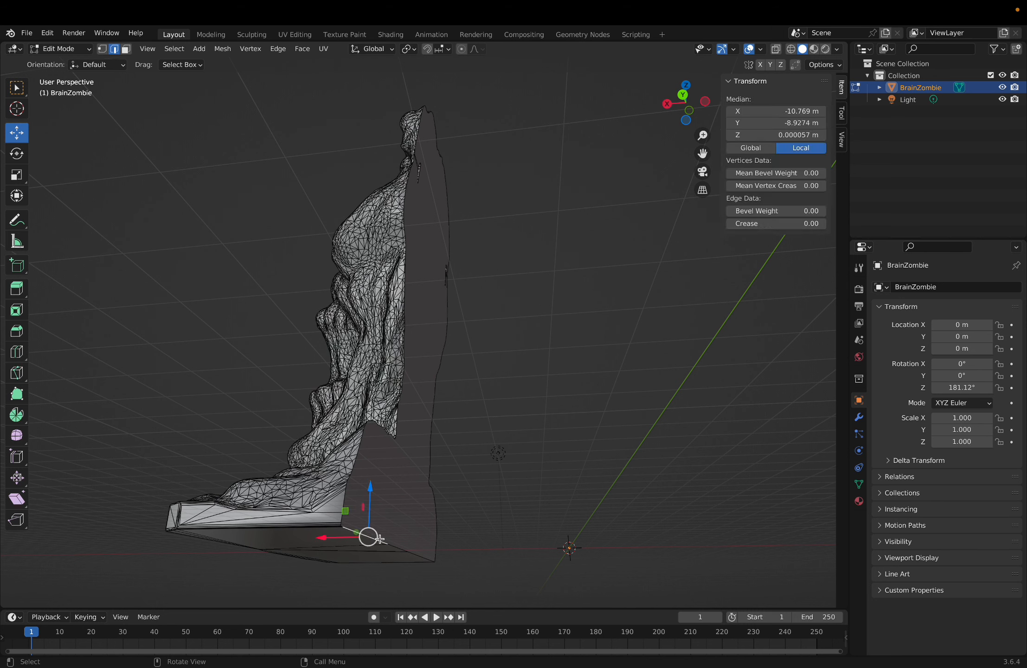
pyautogui.keyDown('shift'); pyautogui.click(411, 550); pyautogui.keyUp('shift')
pyautogui.keyDown('shift'); pyautogui.click(416, 555); pyautogui.keyUp('shift')
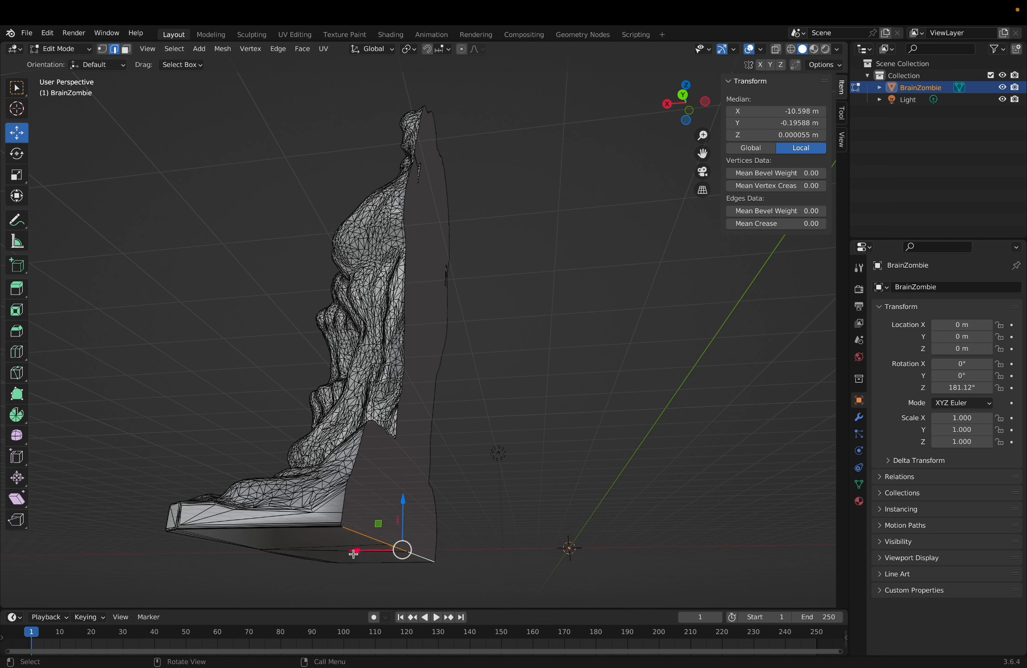
pyautogui.moveTo(355, 552)
pyautogui.mouseDown()
pyautogui.moveTo(371, 555)
pyautogui.moveTo(351, 554)
pyautogui.mouseUp()
pyautogui.hotkey('ctrl', 'z')
pyautogui.click(537, 507)
pyautogui.click(389, 502)
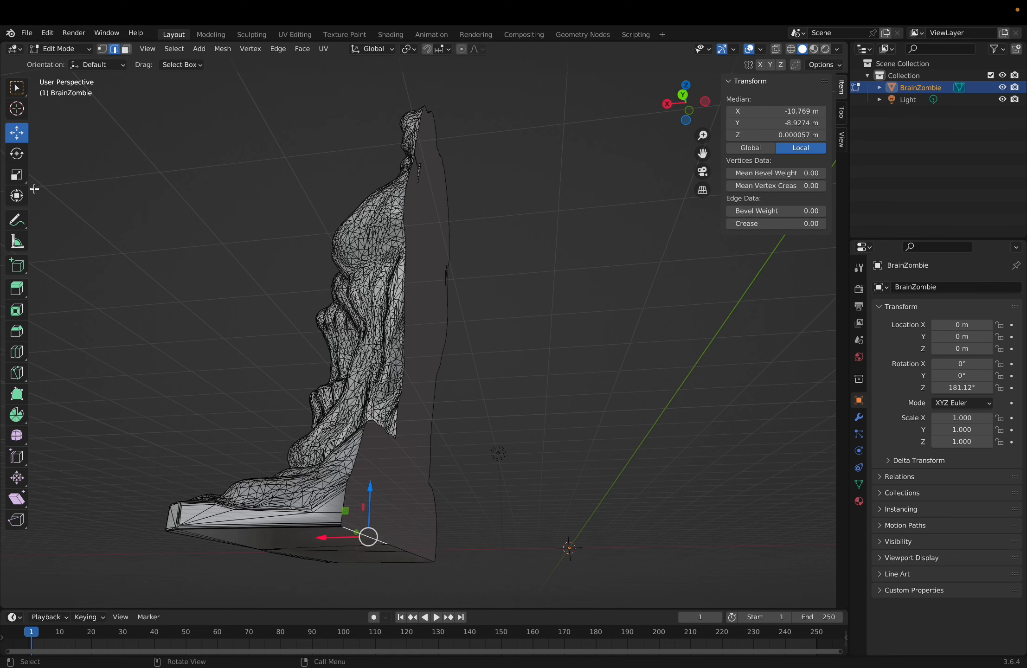
pyautogui.click(73, 49)
pyautogui.click(169, 135)
# Step: Select the flat cut-back face in face selection mode and move it about 1 m outward along X
pyautogui.click(127, 49)
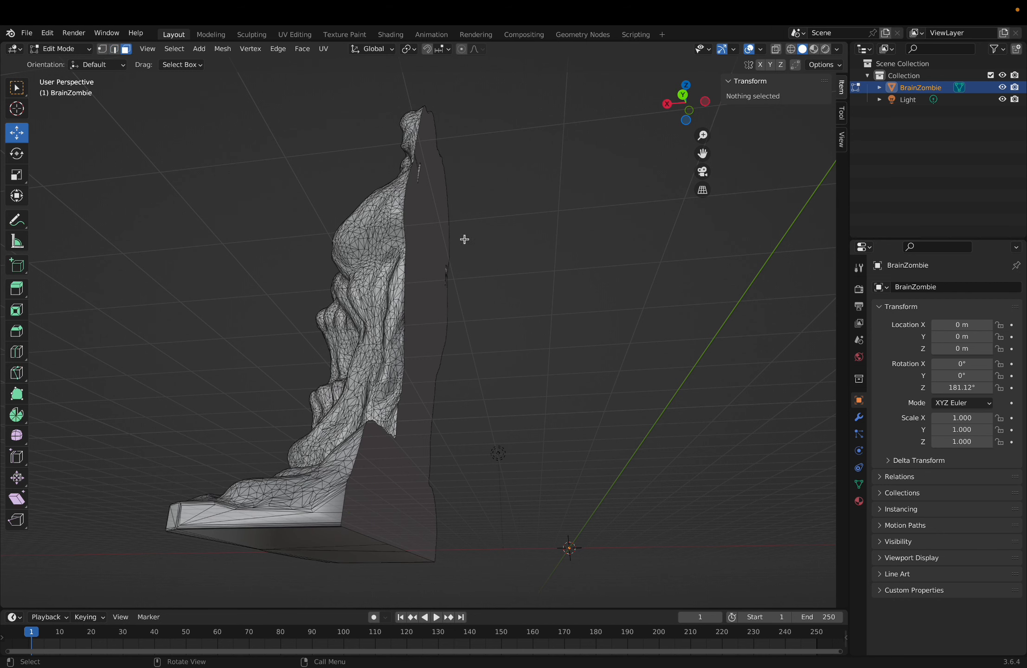
pyautogui.click(434, 247)
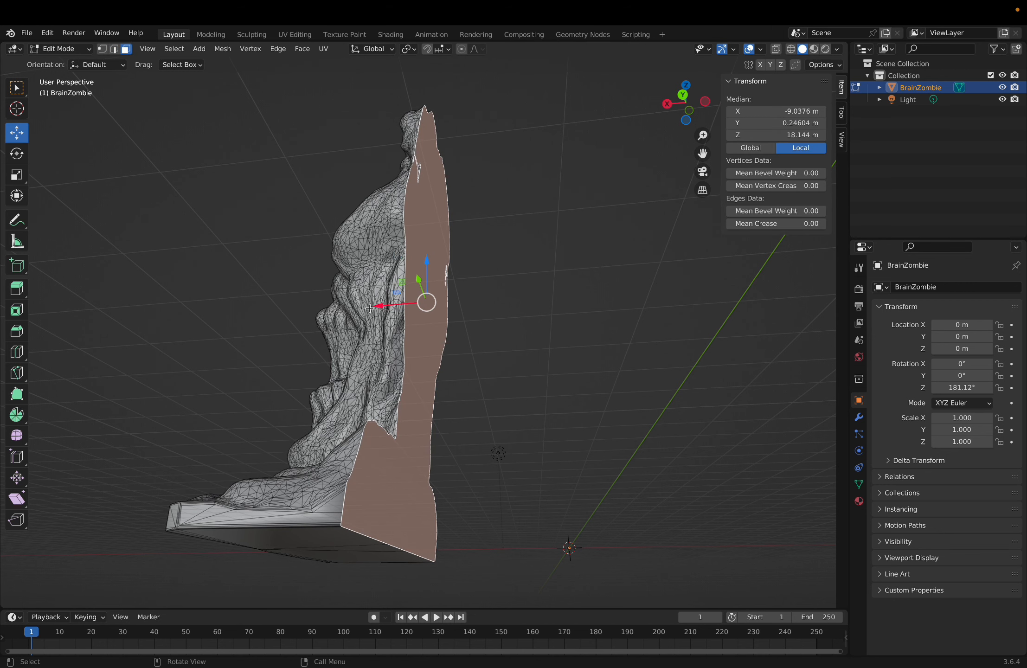
pyautogui.moveTo(378, 307)
pyautogui.mouseDown()
pyautogui.moveTo(411, 312)
pyautogui.moveTo(392, 312)
pyautogui.mouseUp()
# Step: Rotate the cut-back face about the Y axis until it stands nearly vertical in the back orthographic view
pyautogui.click(16, 157)
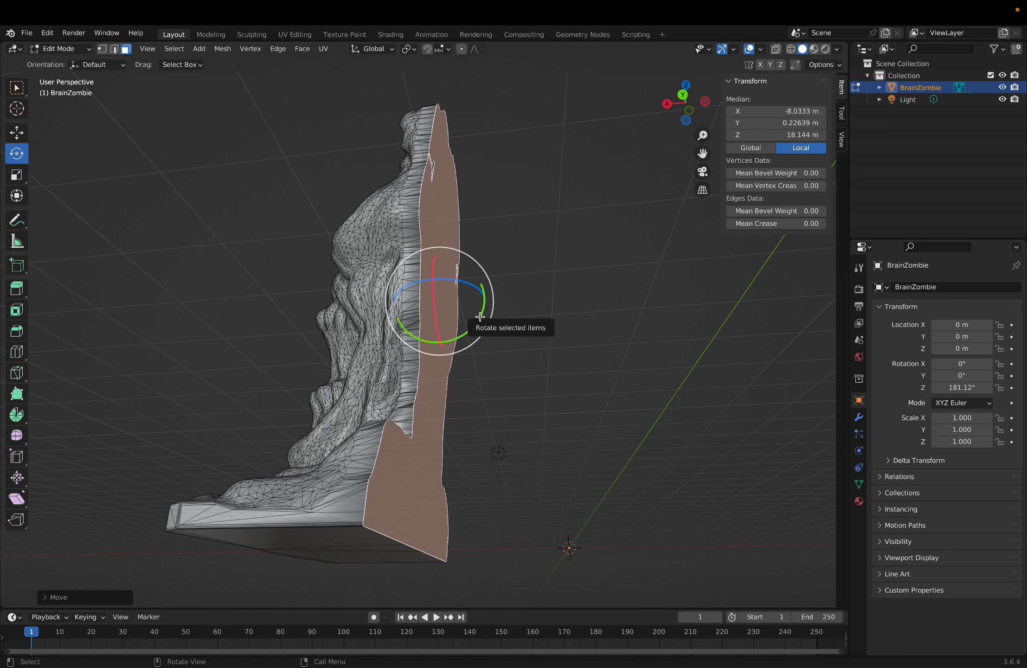
pyautogui.moveTo(480, 317); pyautogui.dragTo(485, 310)
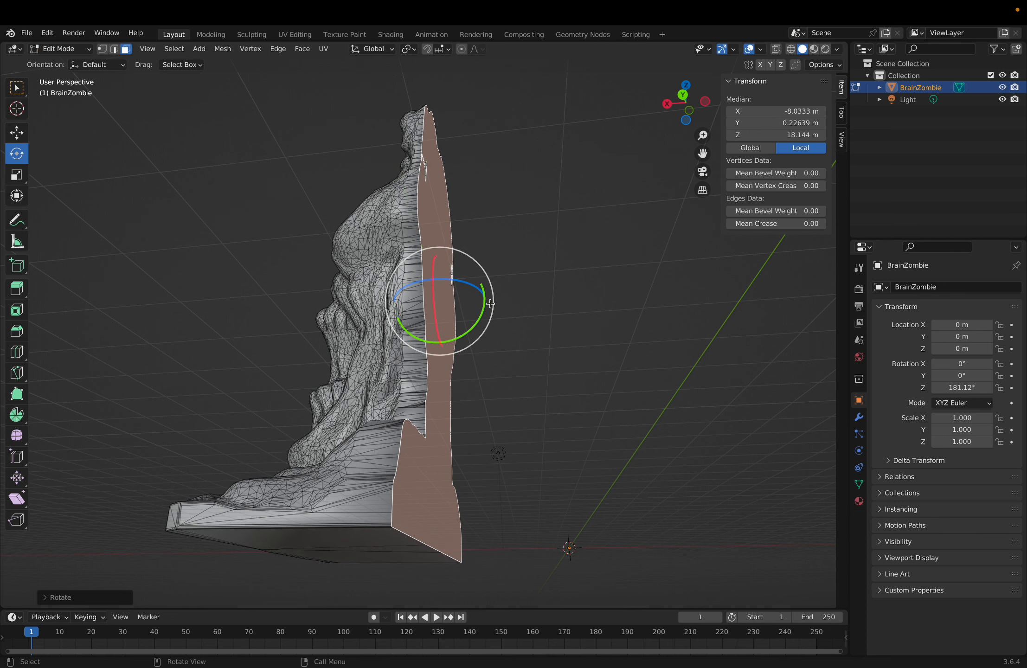
pyautogui.click(687, 96)
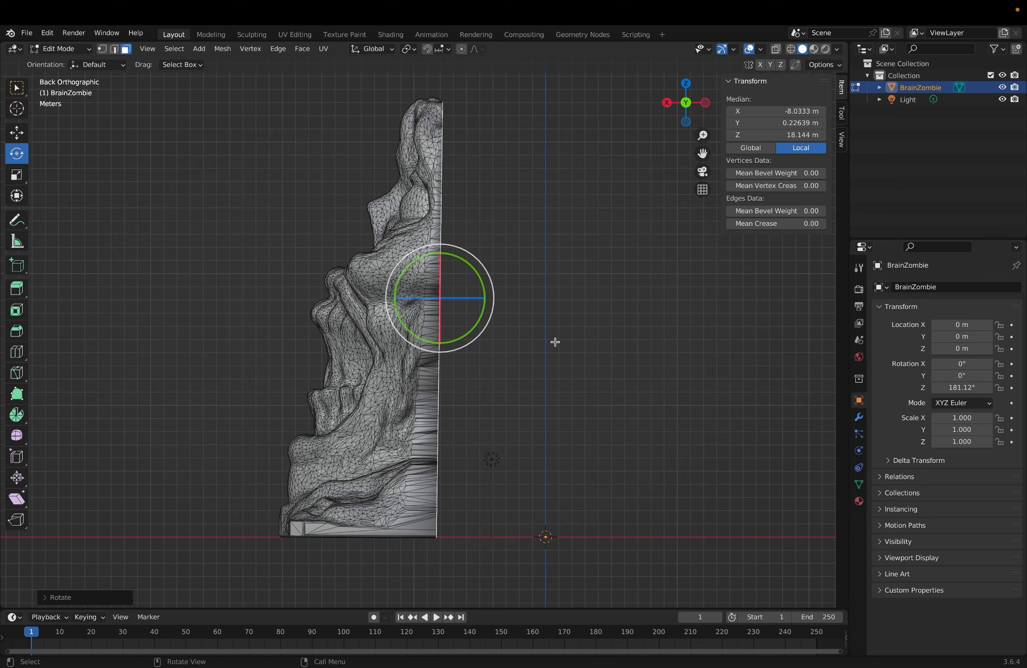
pyautogui.moveTo(556, 342)
pyautogui.mouseDown(button='middle')
pyautogui.moveTo(533, 343)
pyautogui.moveTo(596, 344)
pyautogui.moveTo(575, 333)
pyautogui.moveTo(692, 347)
pyautogui.moveTo(797, 341)
pyautogui.moveTo(556, 345)
pyautogui.mouseUp(button='middle')
pyautogui.scroll(-2, 556, 346)
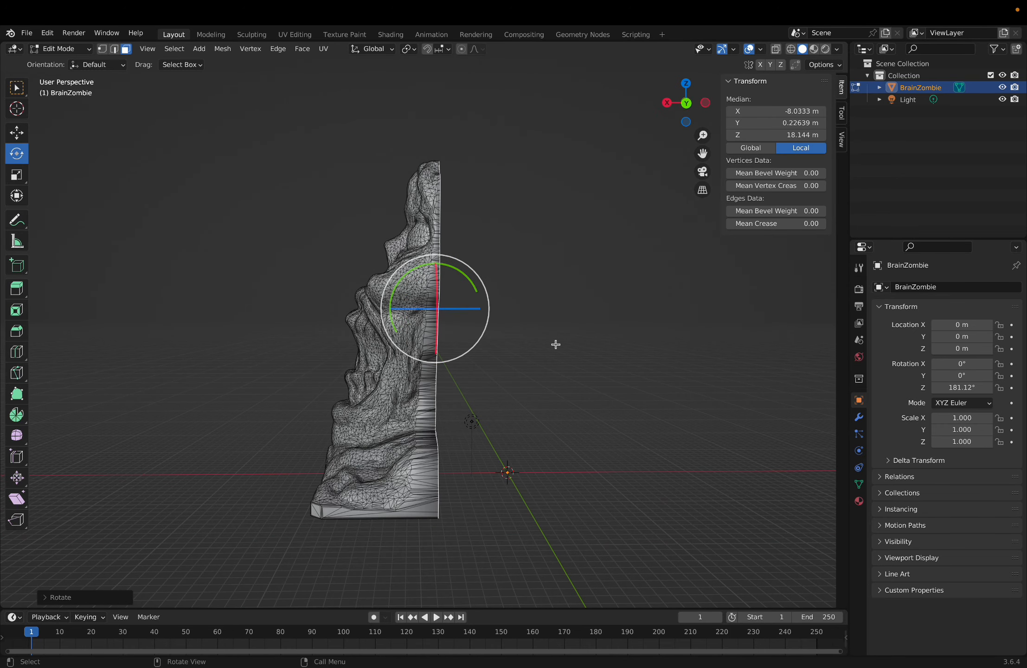
pyautogui.moveTo(510, 388); pyautogui.dragTo(457, 383, button='middle')
# Step: Restore the cut-back face selection, move the face about 0.2 m further outward along X, and deselect it
pyautogui.click(484, 294)
pyautogui.press('super+z')
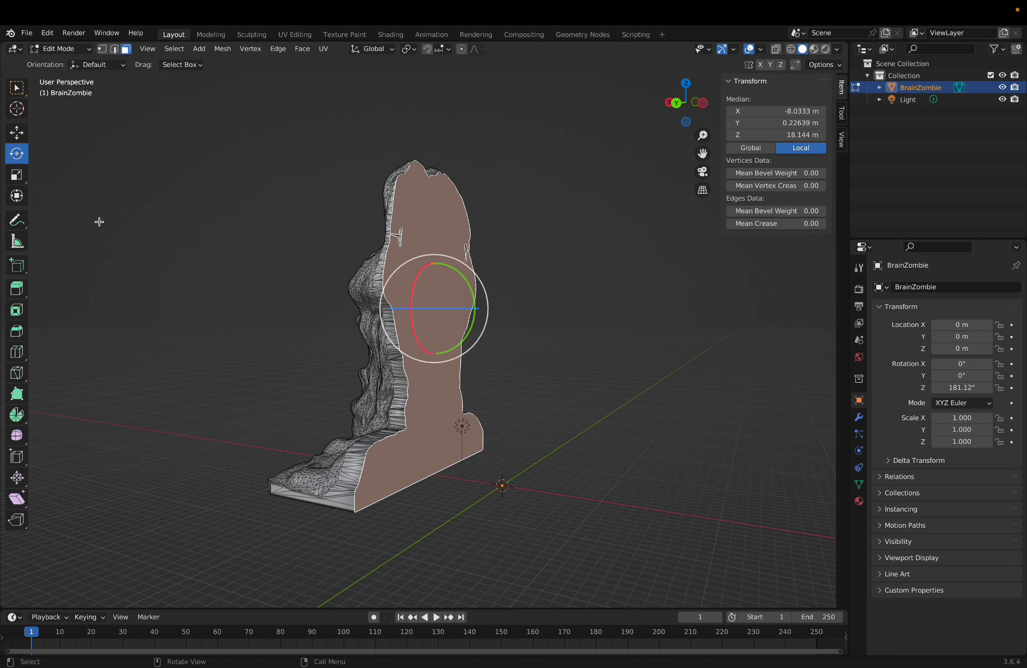
pyautogui.click(17, 133)
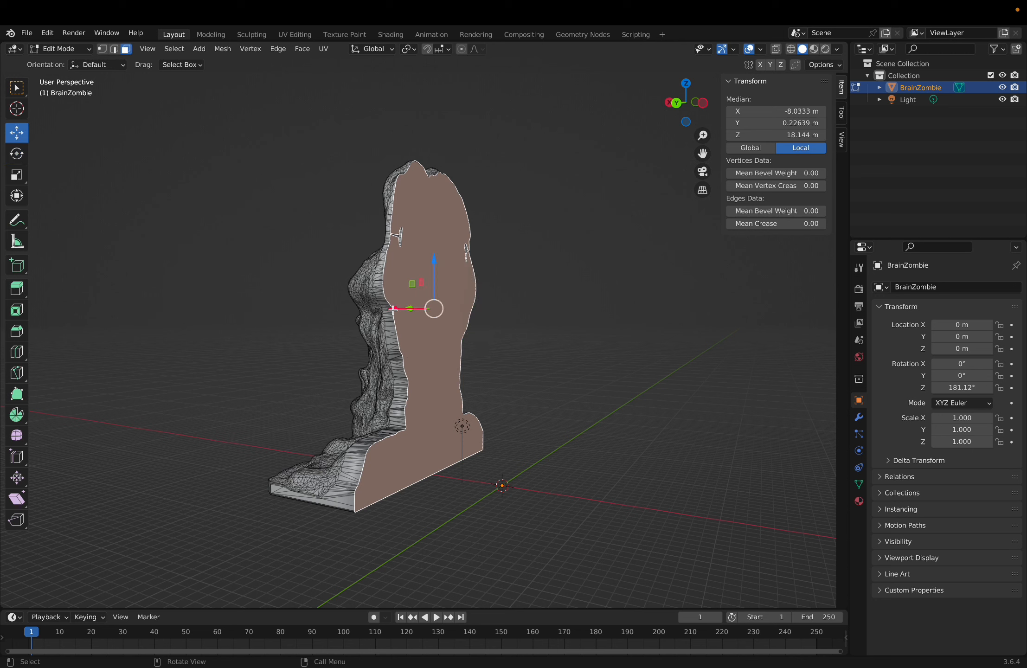
pyautogui.moveTo(394, 309); pyautogui.dragTo(398, 310)
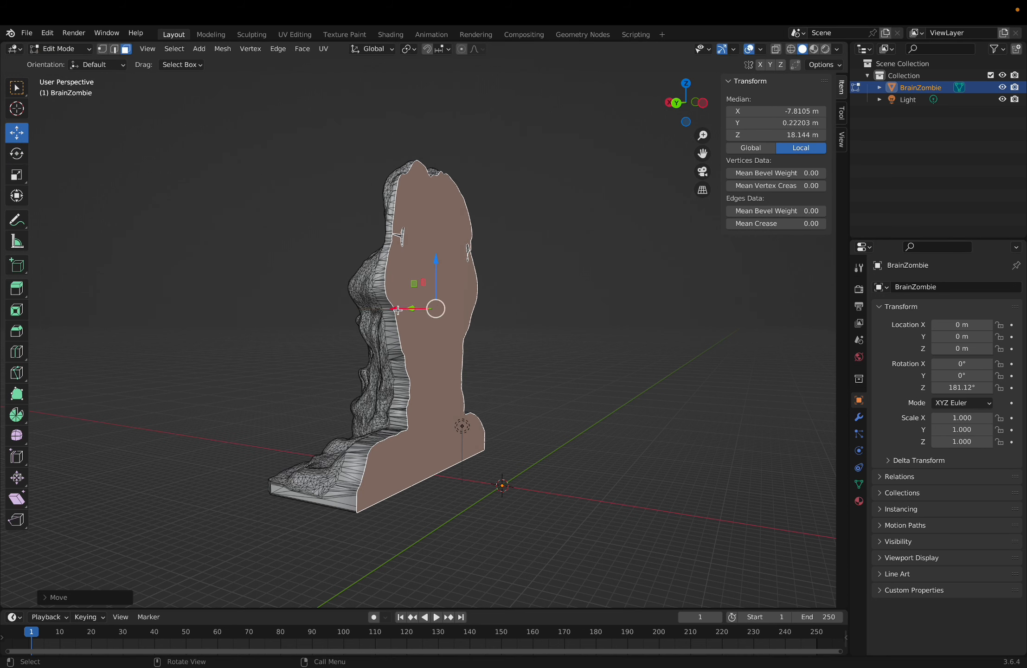
pyautogui.click(570, 355)
# Step: Examine the extended back edge from all sides and check its straightness in the back orthographic view
pyautogui.moveTo(569, 355); pyautogui.dragTo(466, 344, button='middle')
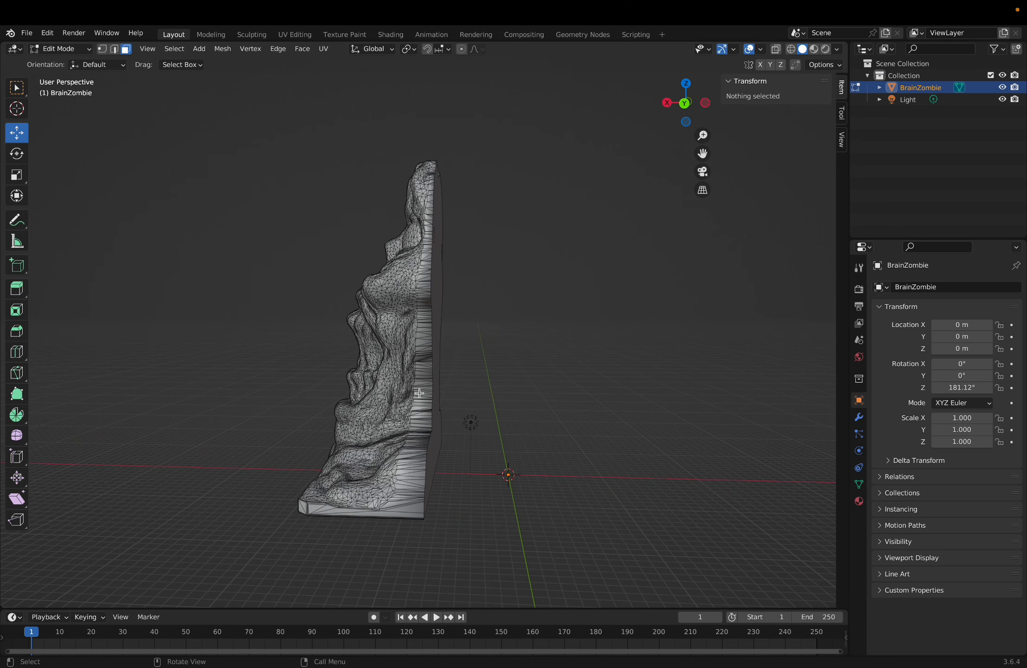
pyautogui.moveTo(572, 457); pyautogui.dragTo(452, 381, button='middle')
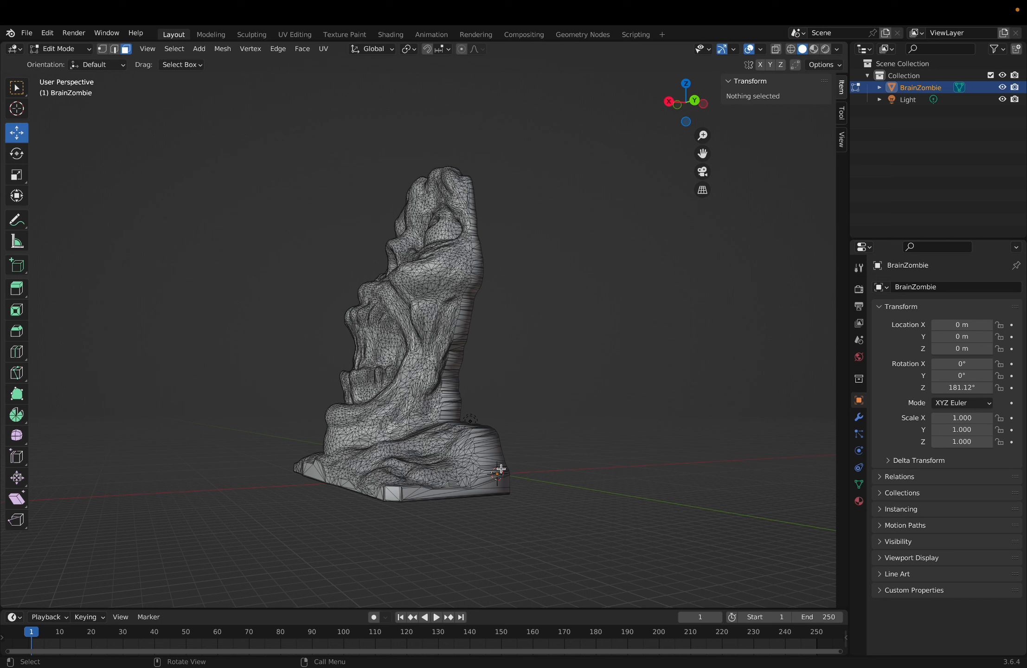
pyautogui.moveTo(624, 349); pyautogui.dragTo(381, 402, button='middle')
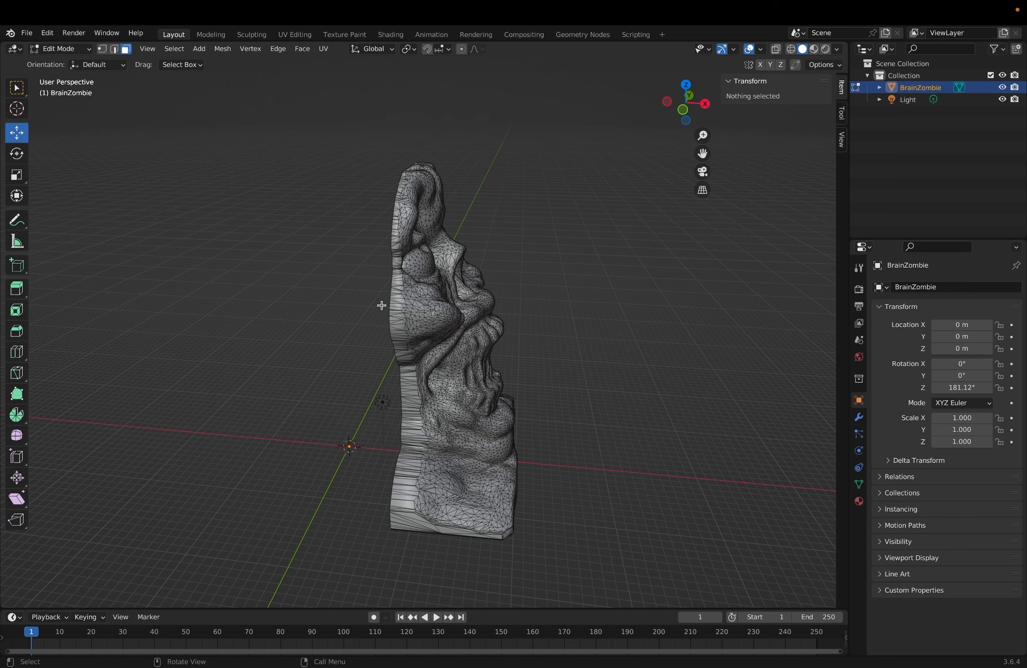
pyautogui.moveTo(376, 475)
pyautogui.mouseDown(button='middle')
pyautogui.moveTo(561, 477)
pyautogui.moveTo(648, 458)
pyautogui.mouseUp(button='middle')
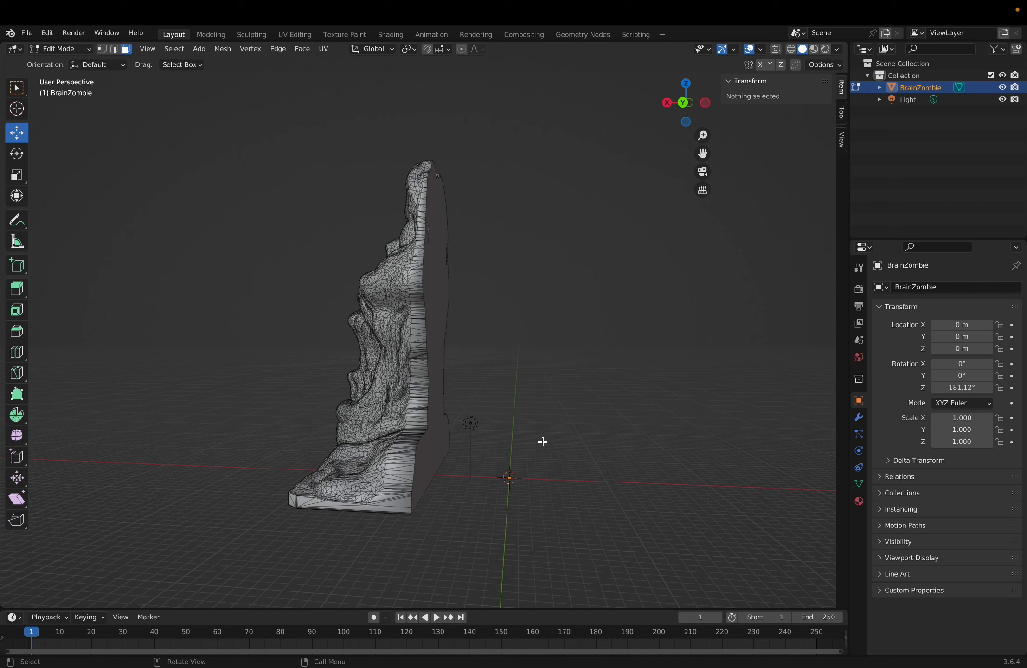
pyautogui.moveTo(530, 450); pyautogui.dragTo(541, 475, button='middle')
pyautogui.scroll(2, 541, 476)
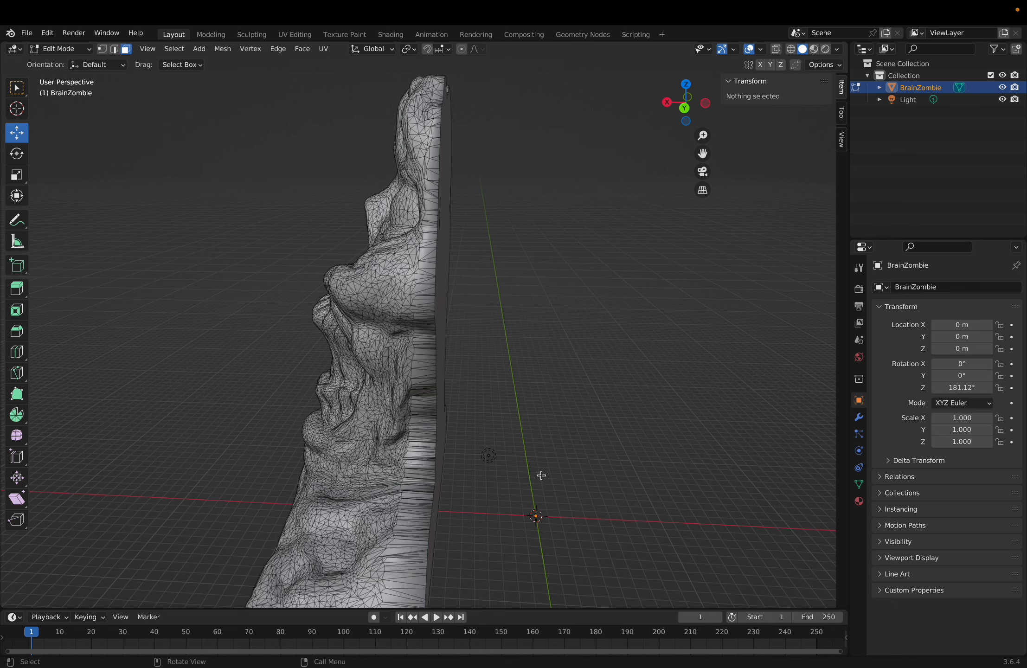
pyautogui.scroll(-2, 543, 476)
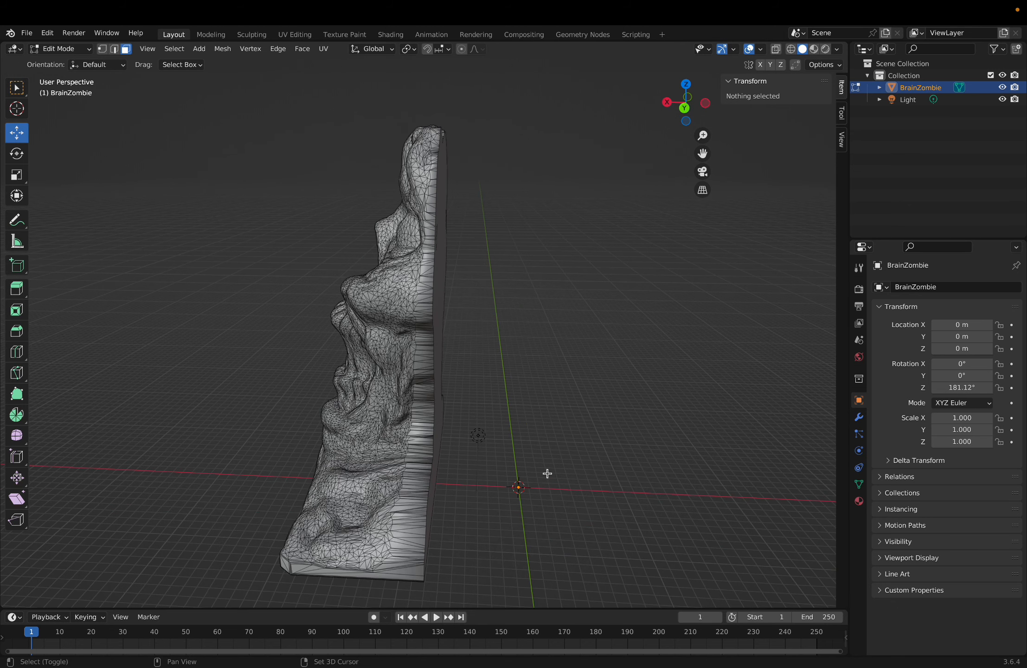
pyautogui.keyDown('shift'); pyautogui.moveTo(545, 473); pyautogui.dragTo(659, 442, button='middle'); pyautogui.keyUp('shift')
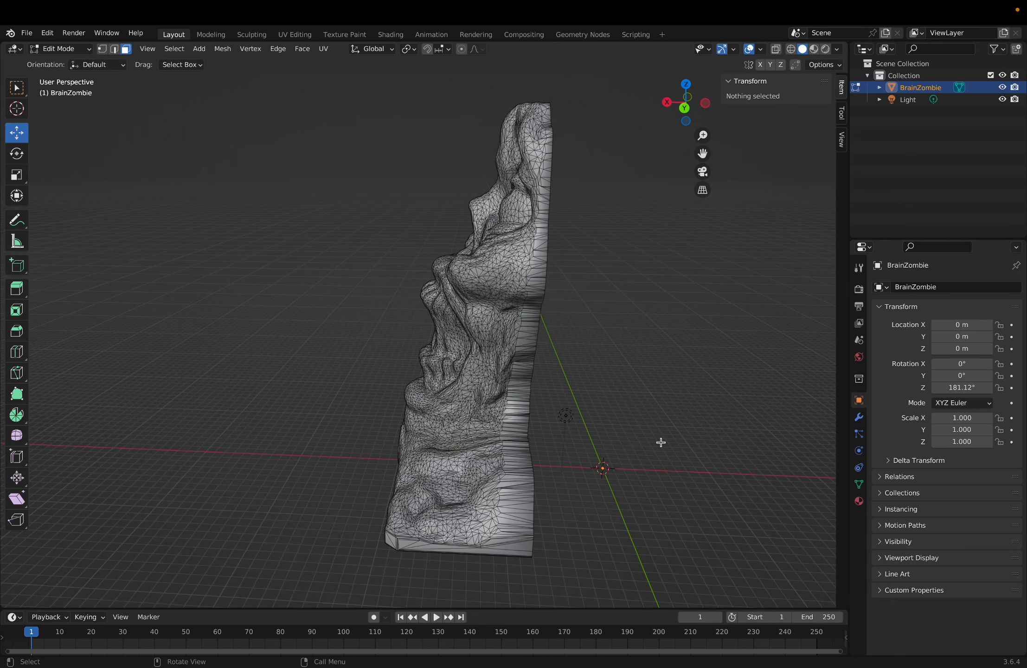
pyautogui.click(687, 104)
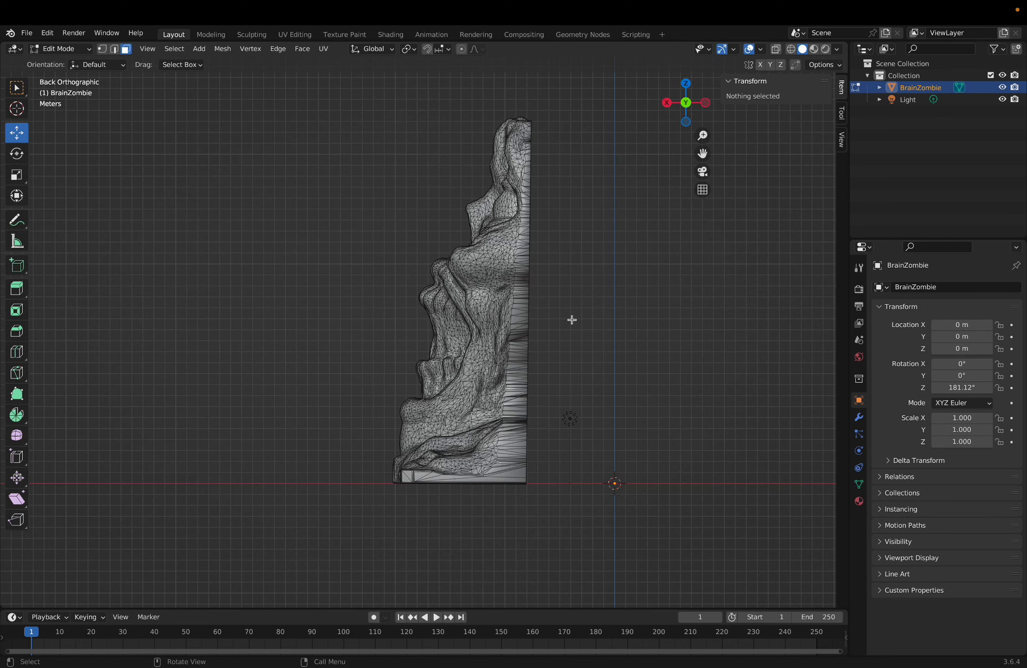
# Step: Rotate the cut-back face slightly further about the Y axis so it is exactly vertical and square to the base
pyautogui.moveTo(572, 320); pyautogui.dragTo(535, 322, button='middle')
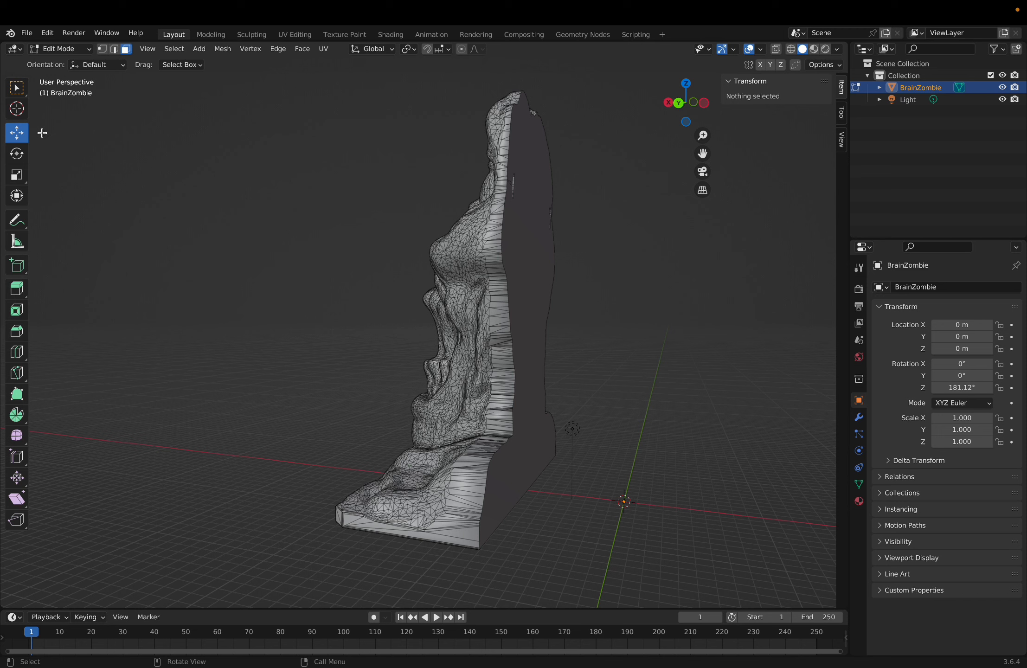
pyautogui.click(524, 310)
pyautogui.click(17, 153)
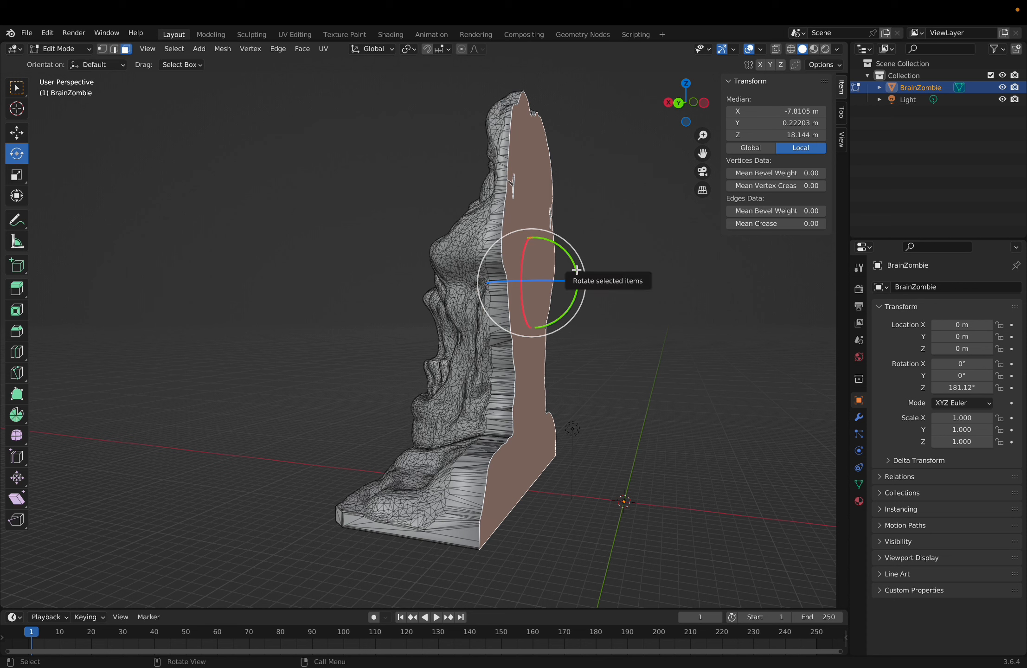
pyautogui.moveTo(577, 269); pyautogui.dragTo(576, 267)
pyautogui.click(617, 367)
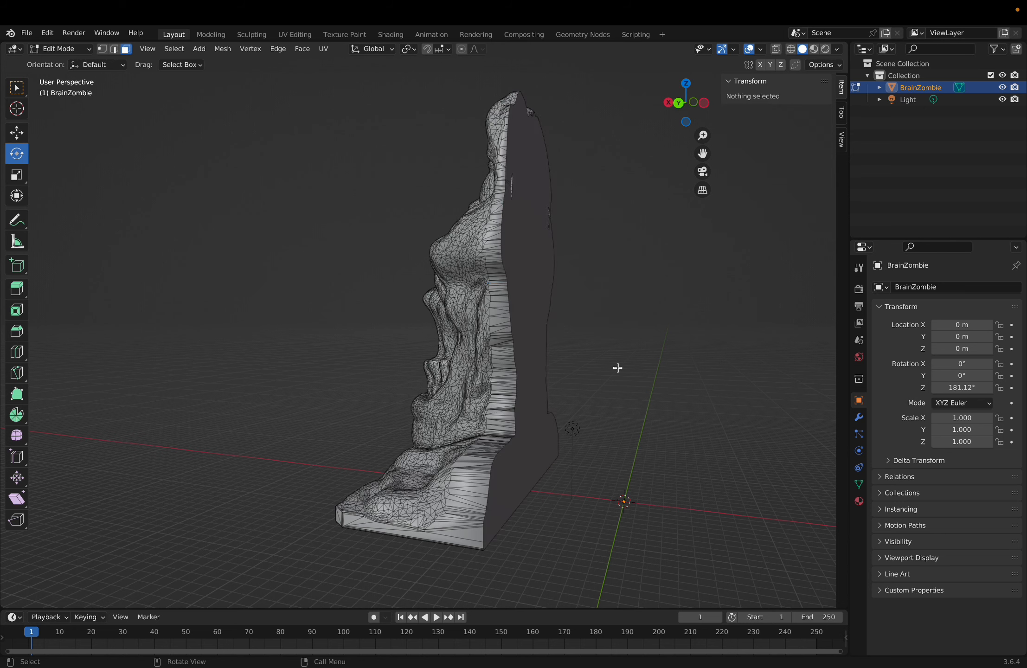
pyautogui.click(677, 110)
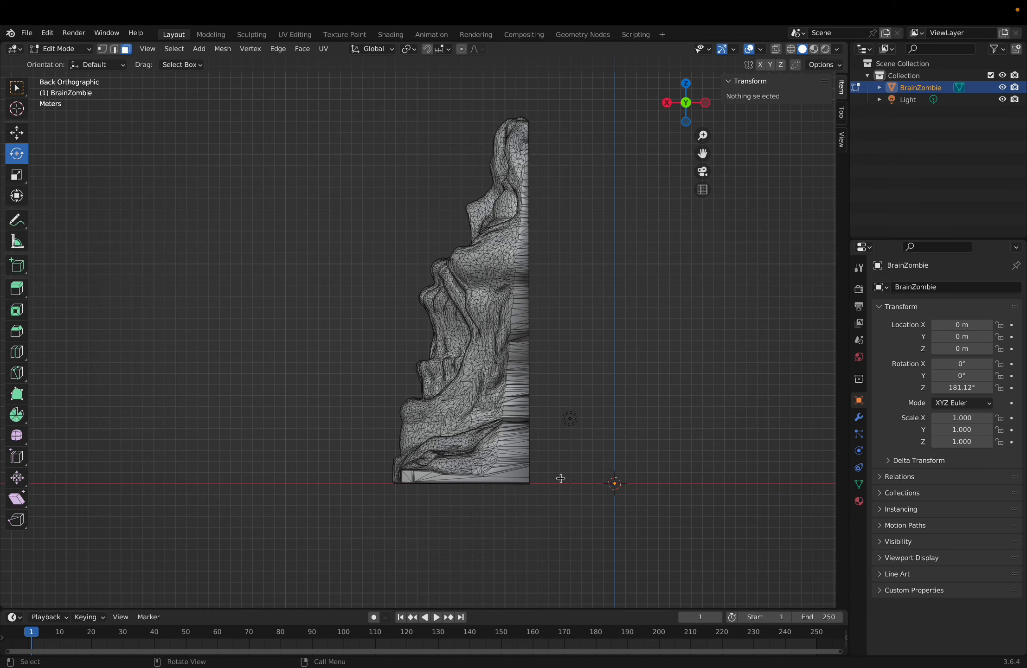
pyautogui.scroll(1, 560, 478)
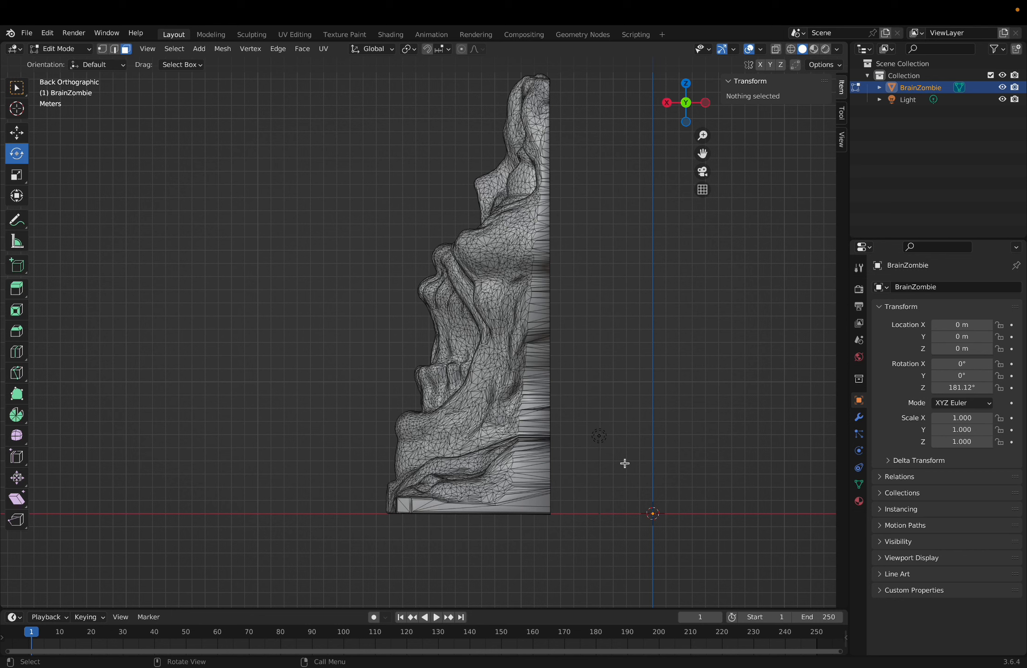
# Step: Start saving the project under a new name and browse to Silver Punk/Long Form/Halloween on the shared volume
pyautogui.moveTo(624, 463); pyautogui.dragTo(575, 477, button='middle')
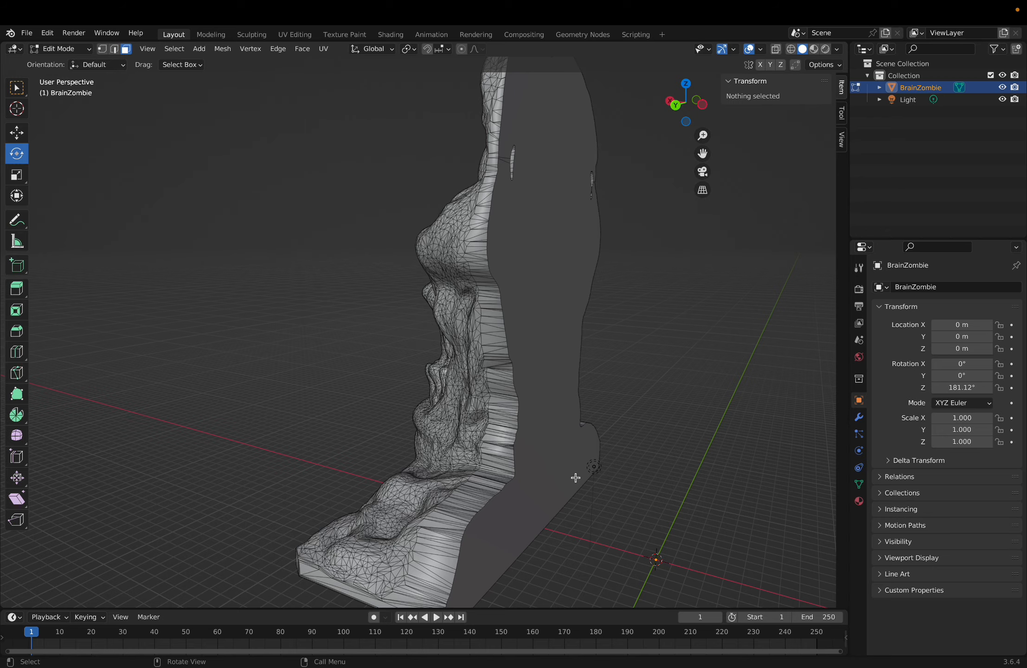
pyautogui.moveTo(578, 477); pyautogui.dragTo(4, 461, button='middle')
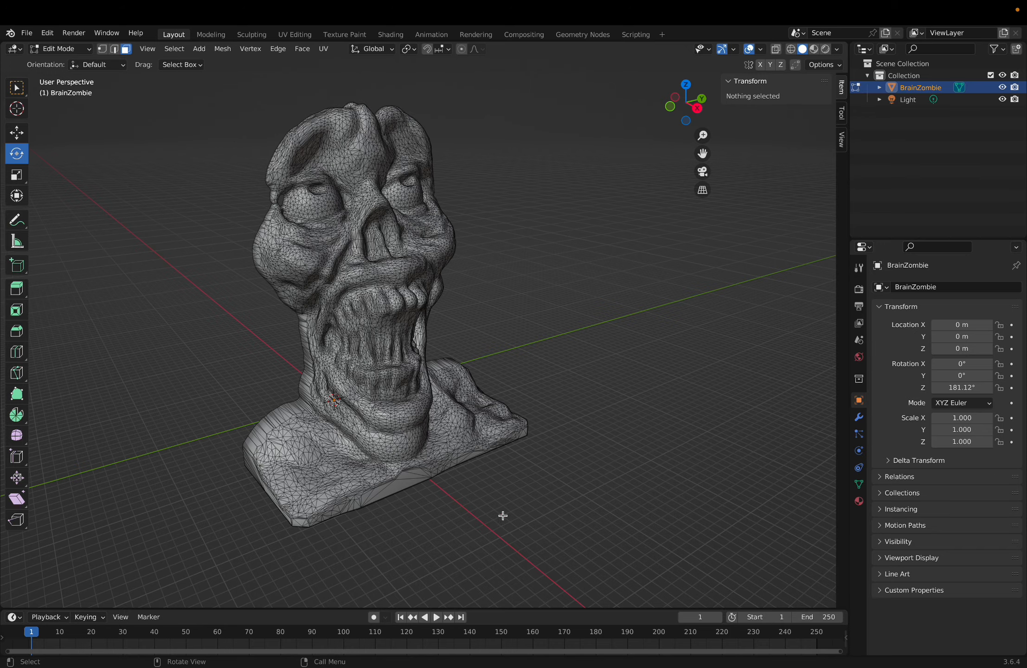
pyautogui.moveTo(502, 513); pyautogui.dragTo(408, 448, button='middle')
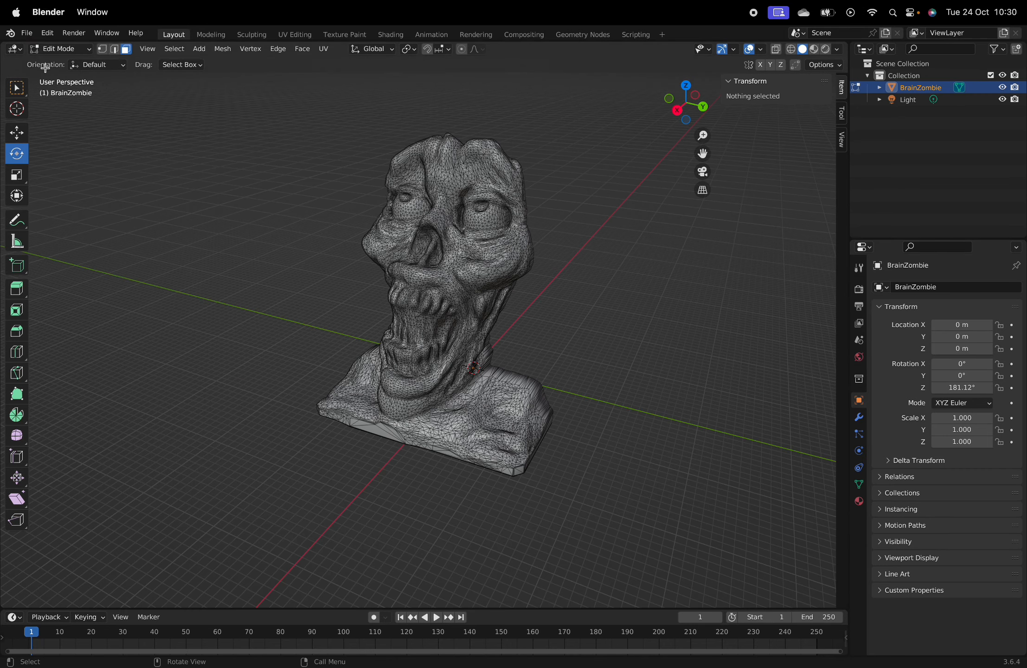
pyautogui.click(31, 38)
pyautogui.moveTo(81, 208)
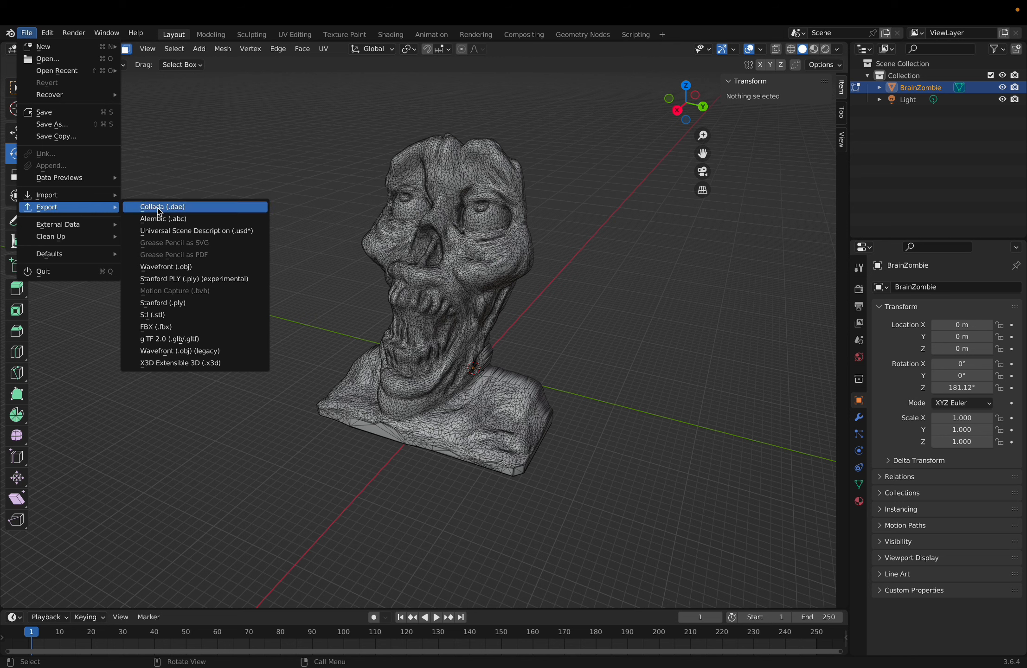
pyautogui.click(28, 37)
pyautogui.click(52, 125)
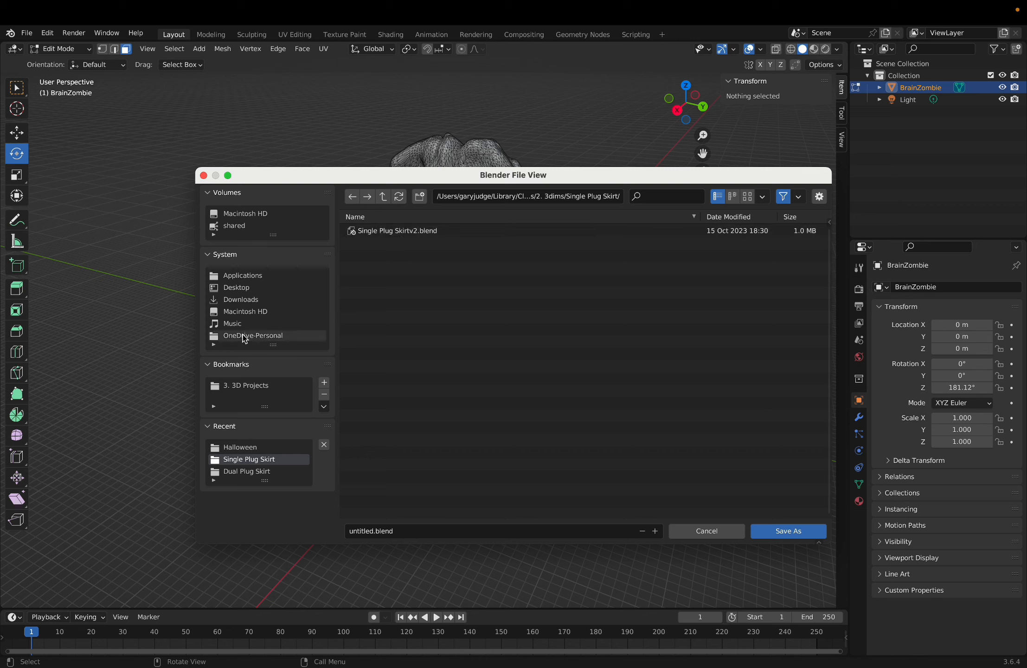
pyautogui.click(240, 227)
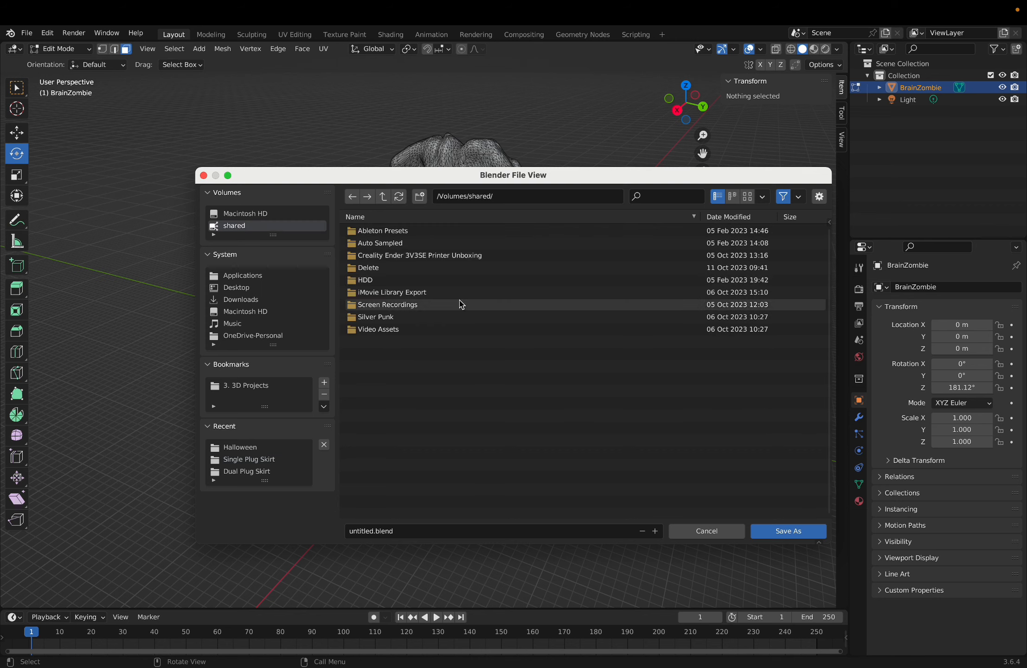
pyautogui.doubleClick(372, 318)
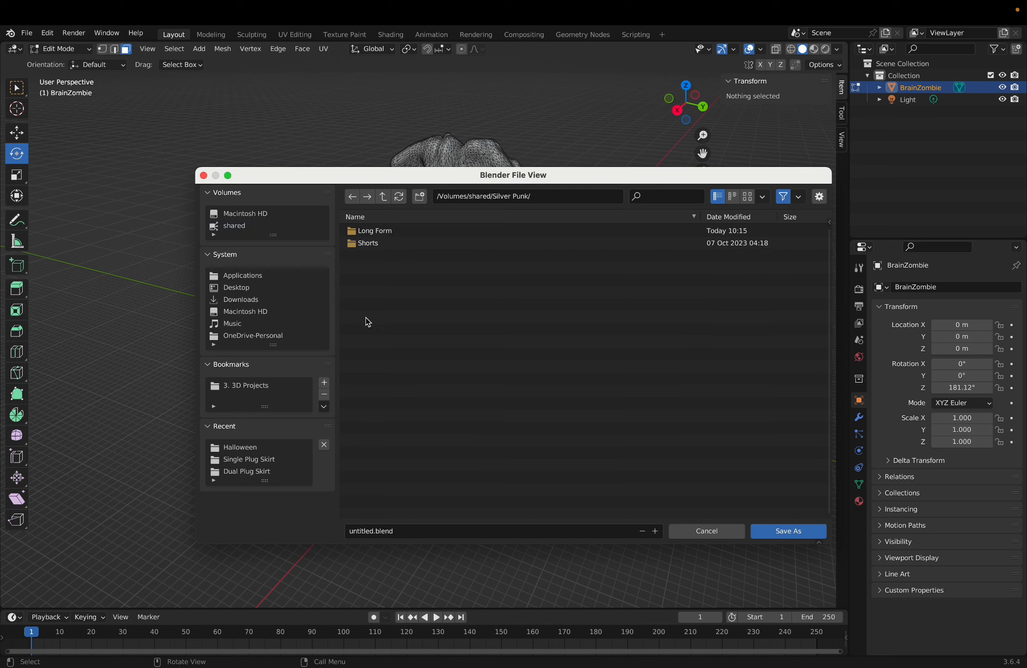
pyautogui.click(374, 232)
pyautogui.doubleClick(374, 232)
pyautogui.doubleClick(376, 229)
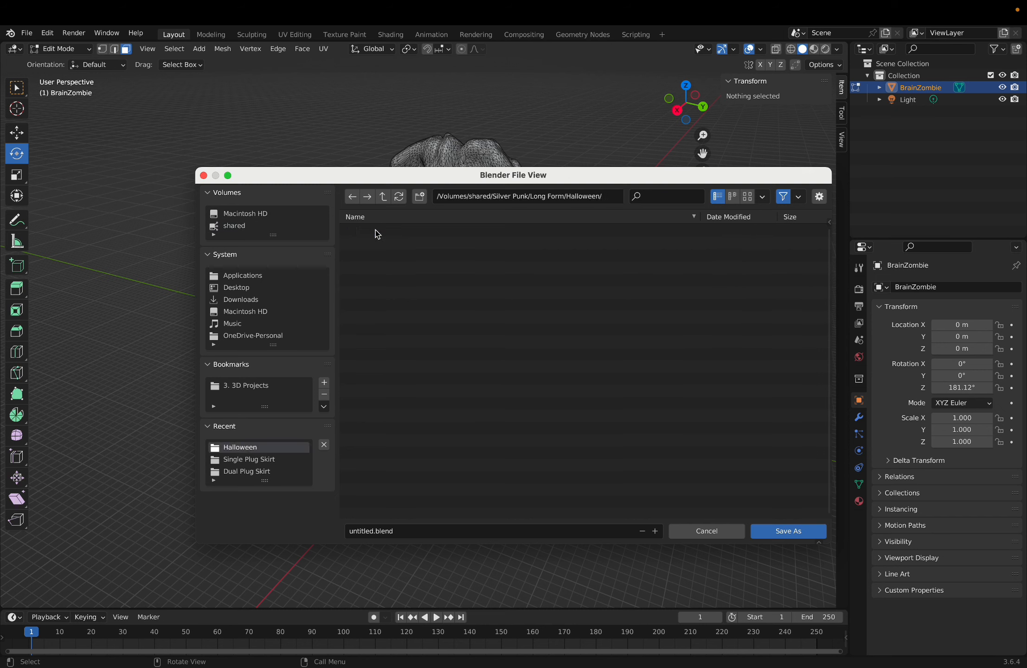
# Step: Name the project file Zombie and save it in the Halloween folder
pyautogui.click(360, 531)
pyautogui.moveTo(373, 531); pyautogui.dragTo(287, 503)
pyautogui.write('Zombie')
pyautogui.click(778, 532)
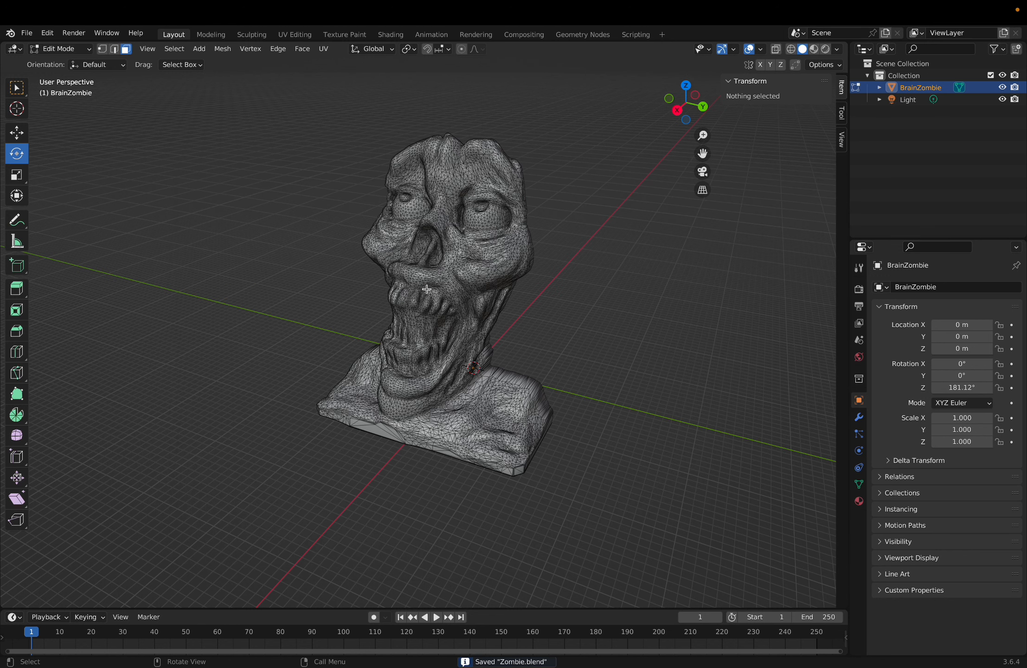
# Step: Export the cut face model in STL format as Zombie.stl into the Halloween folder
pyautogui.click(26, 33)
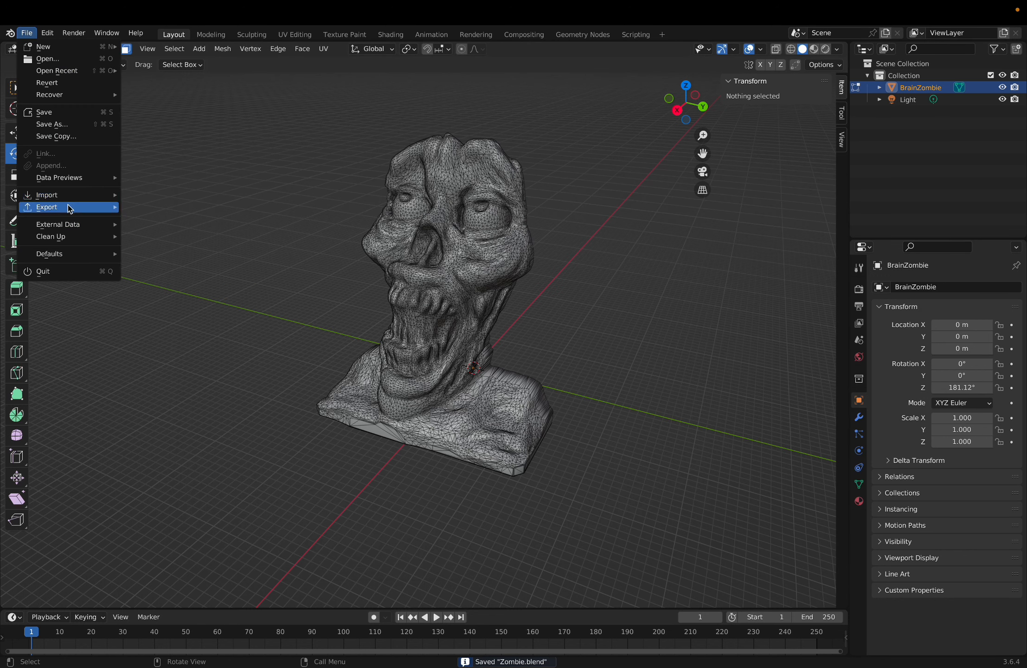
pyautogui.moveTo(69, 209)
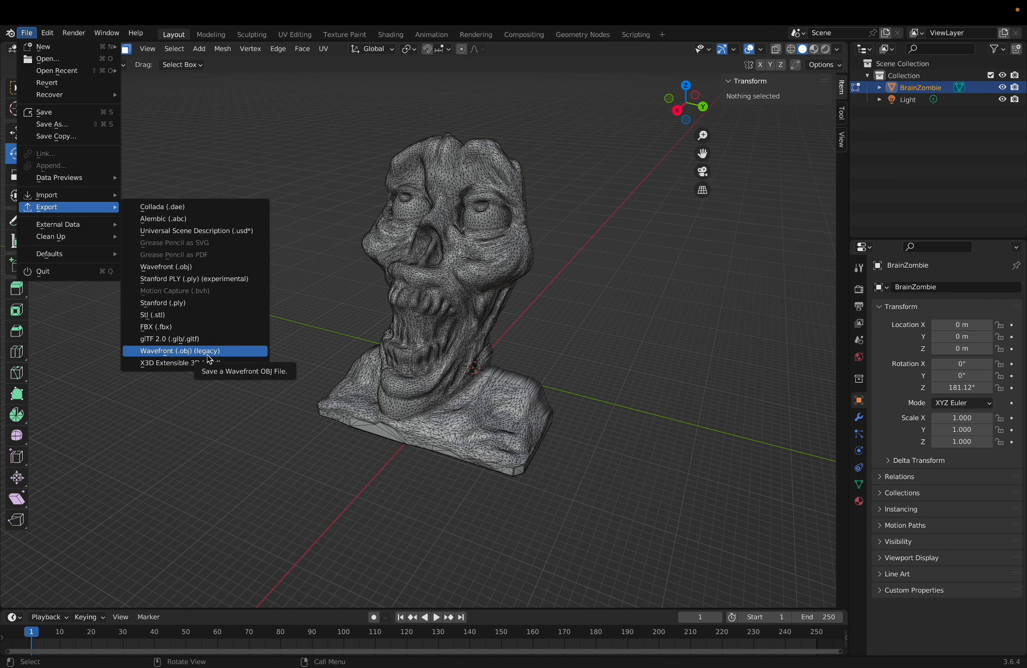
pyautogui.click(204, 316)
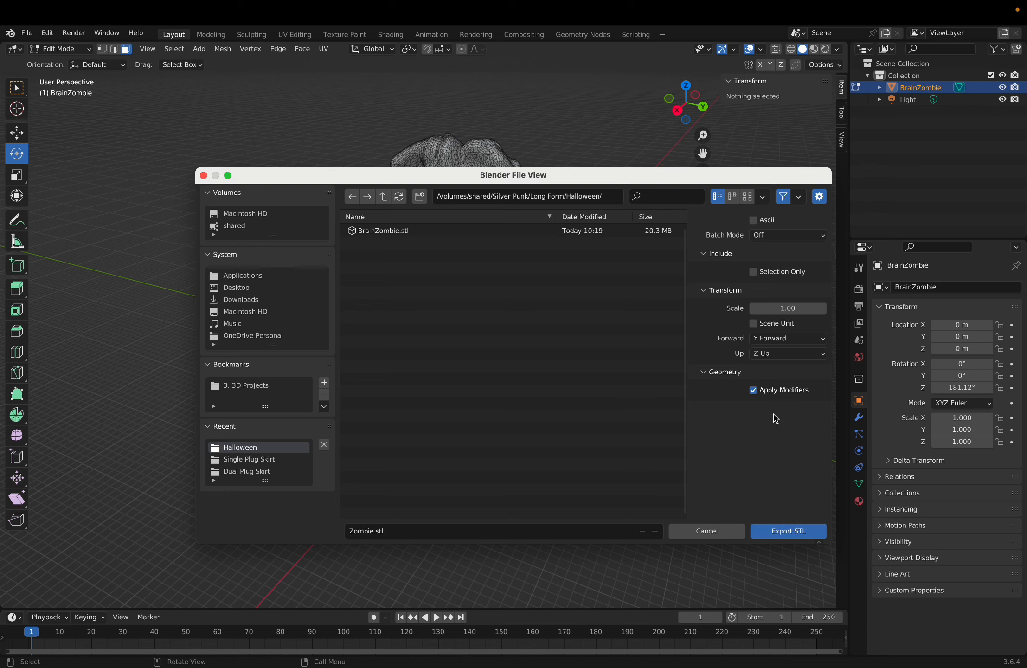
pyautogui.click(797, 532)
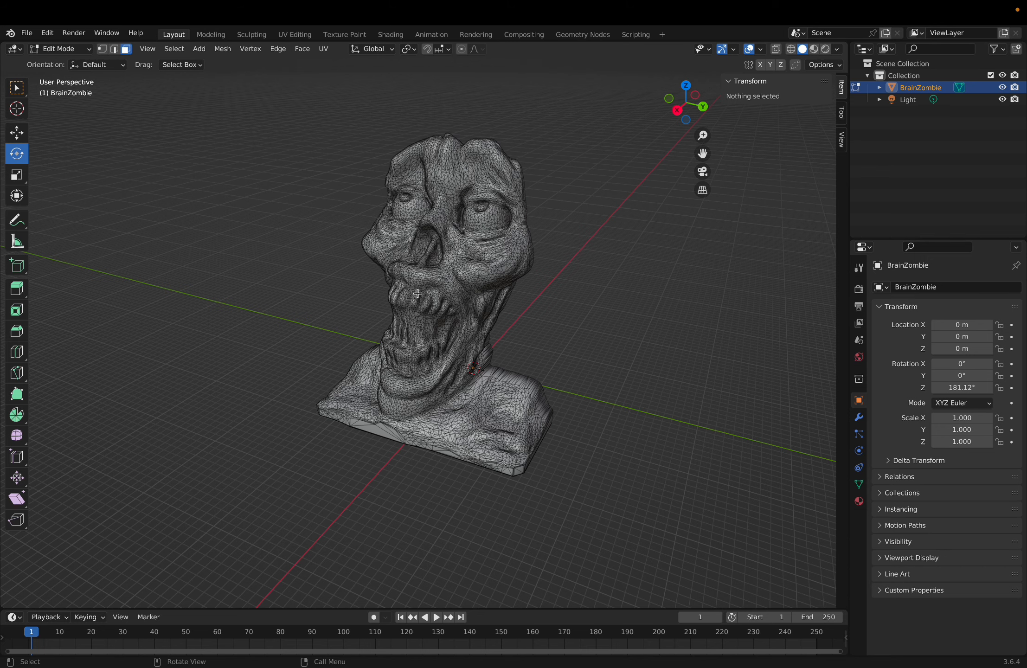
pyautogui.moveTo(418, 293); pyautogui.dragTo(300, 302, button='middle')
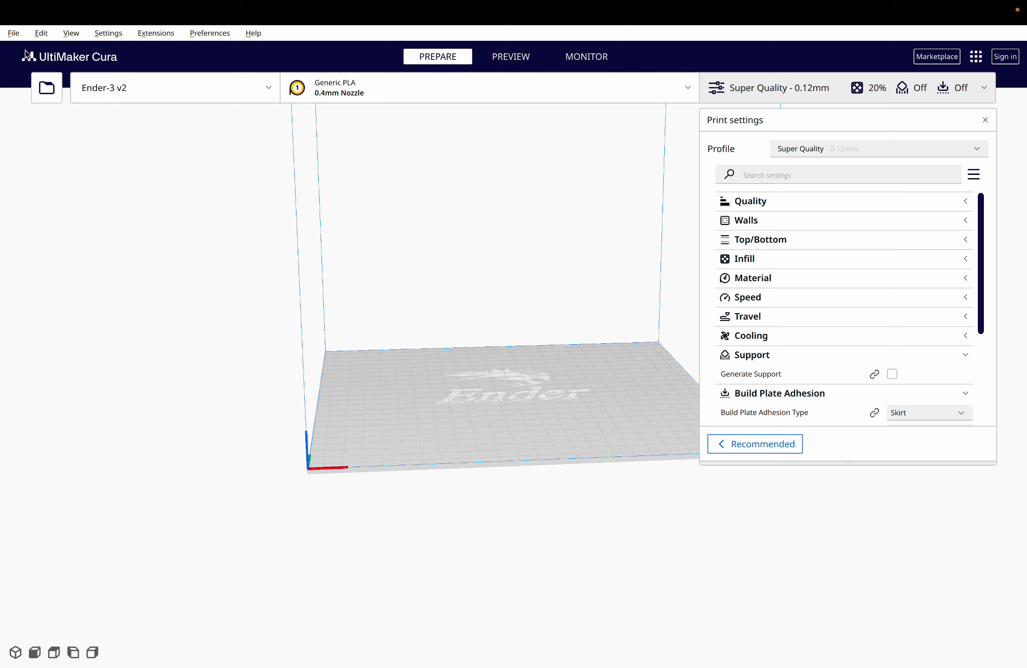
# Step: Switch to UltiMaker Cura and open Zombie.stl from Silver Punk/Long Form/Halloween on the shared network drive
pyautogui.click(13, 33)
pyautogui.moveTo(53, 89)
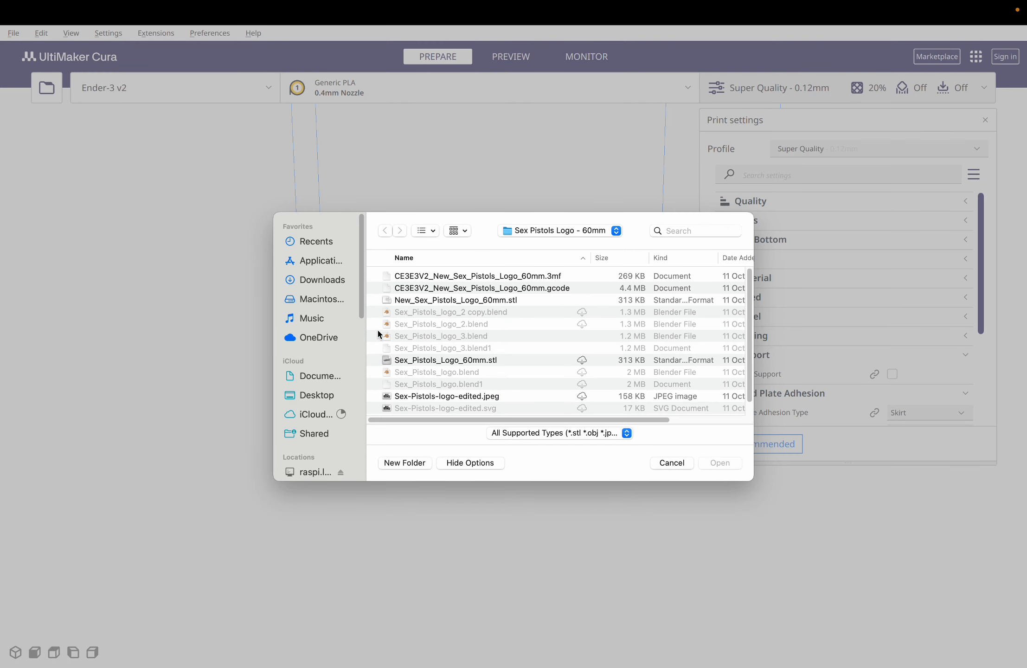
pyautogui.click(307, 473)
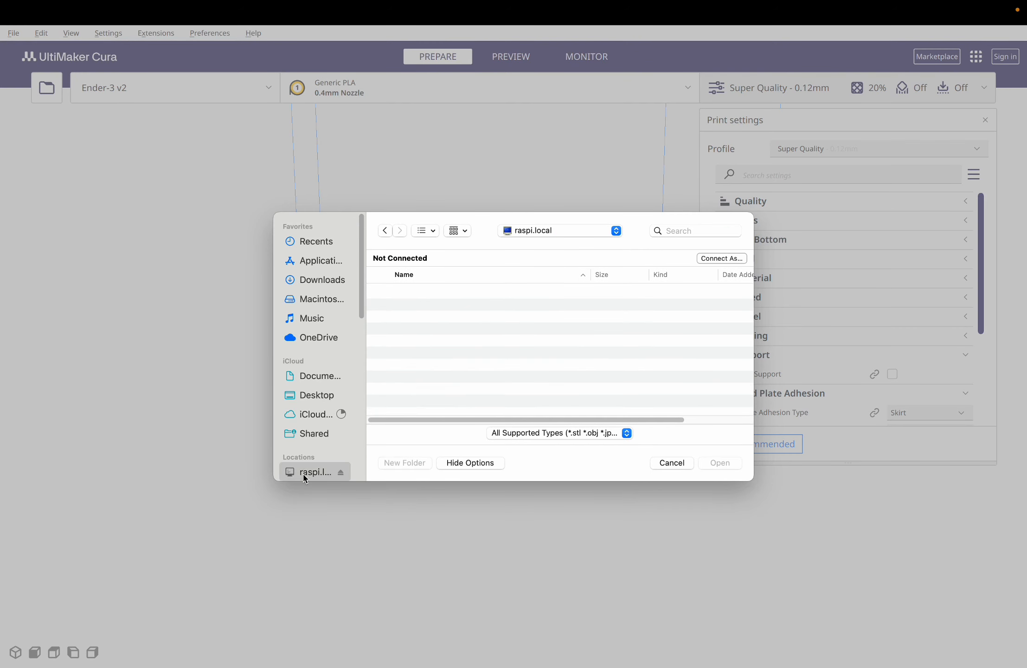
pyautogui.doubleClick(418, 305)
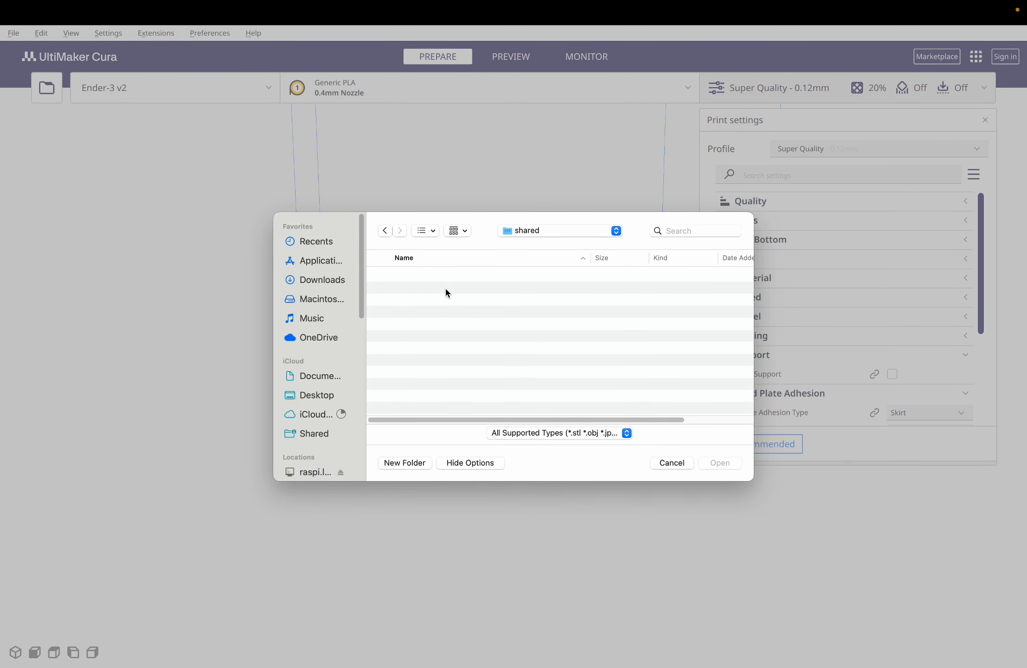
pyautogui.click(542, 229)
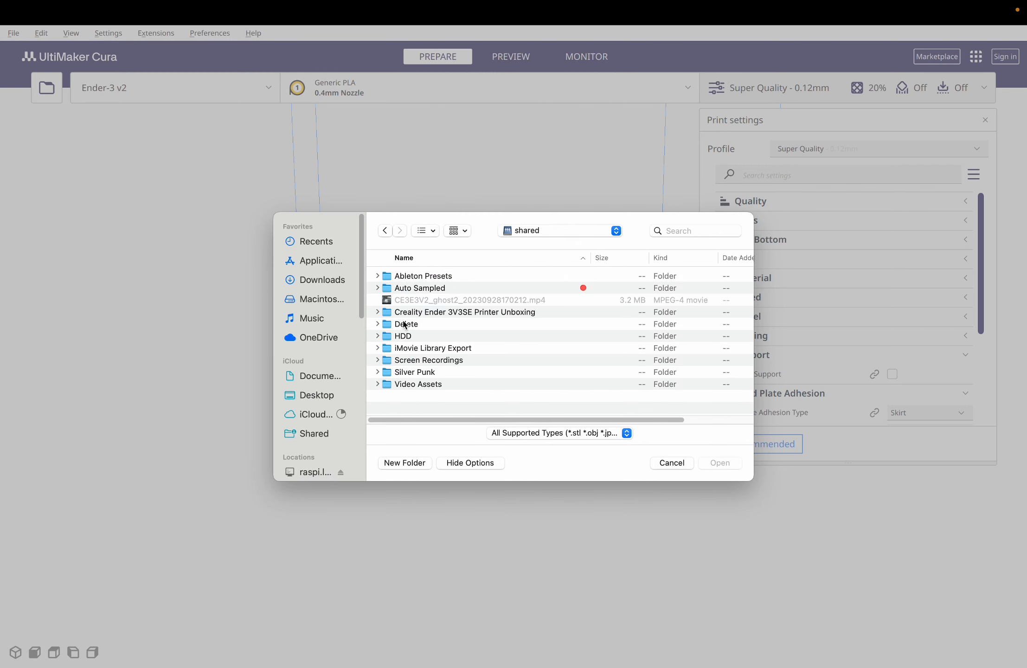
pyautogui.doubleClick(411, 374)
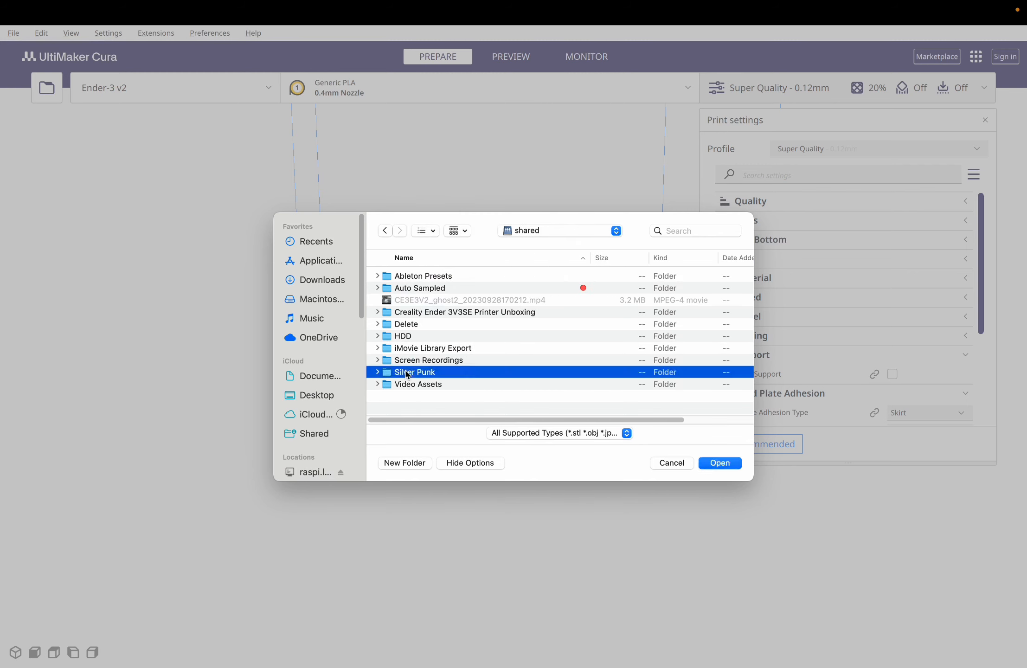
pyautogui.click(414, 278)
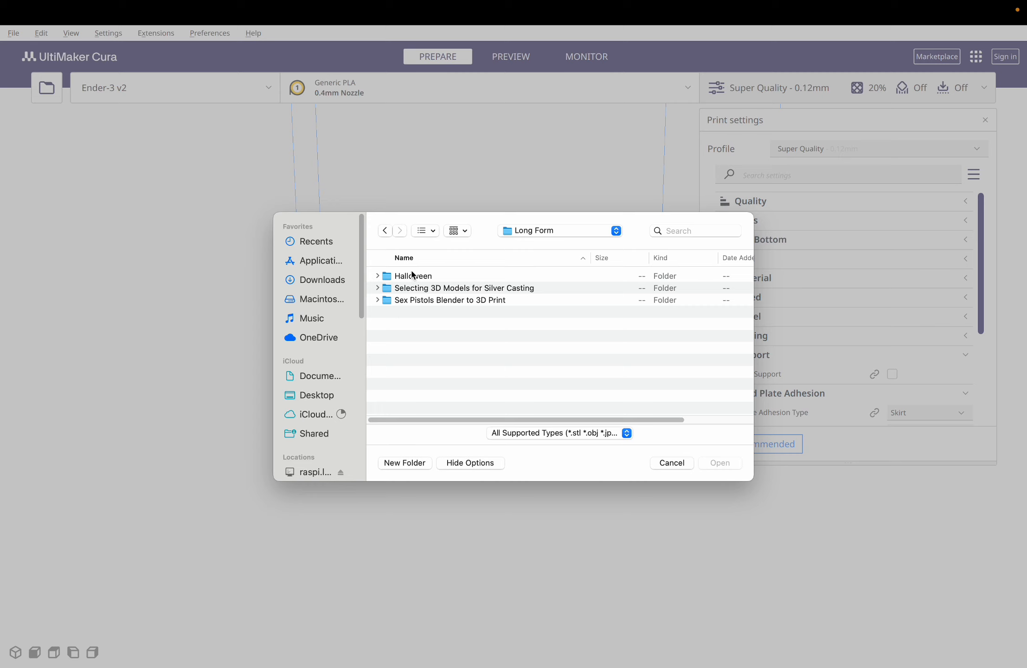
pyautogui.doubleClick(412, 276)
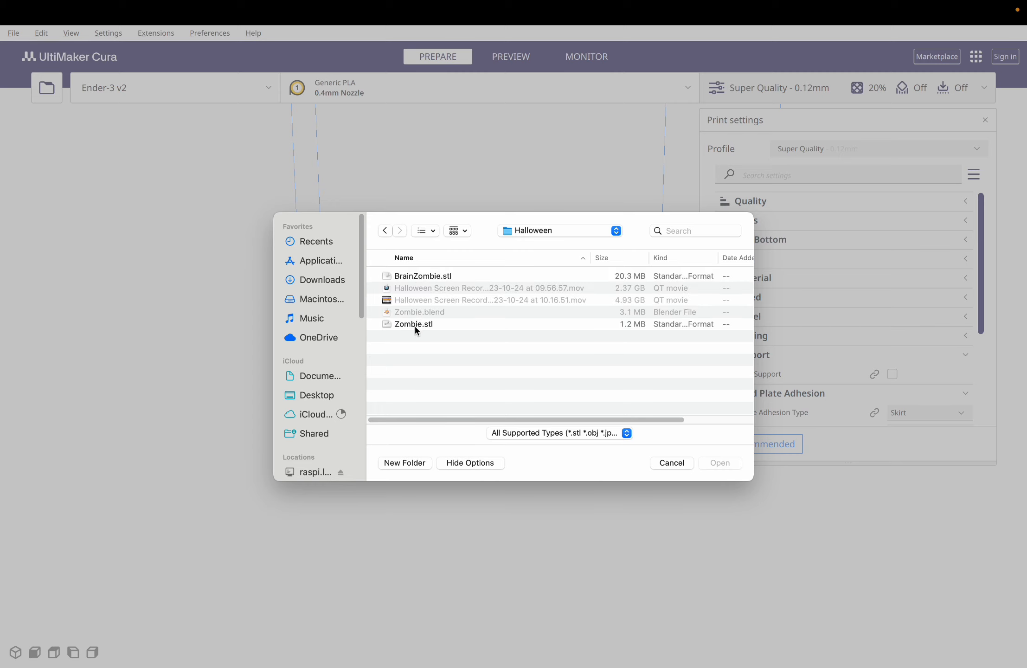
pyautogui.click(413, 325)
pyautogui.click(725, 464)
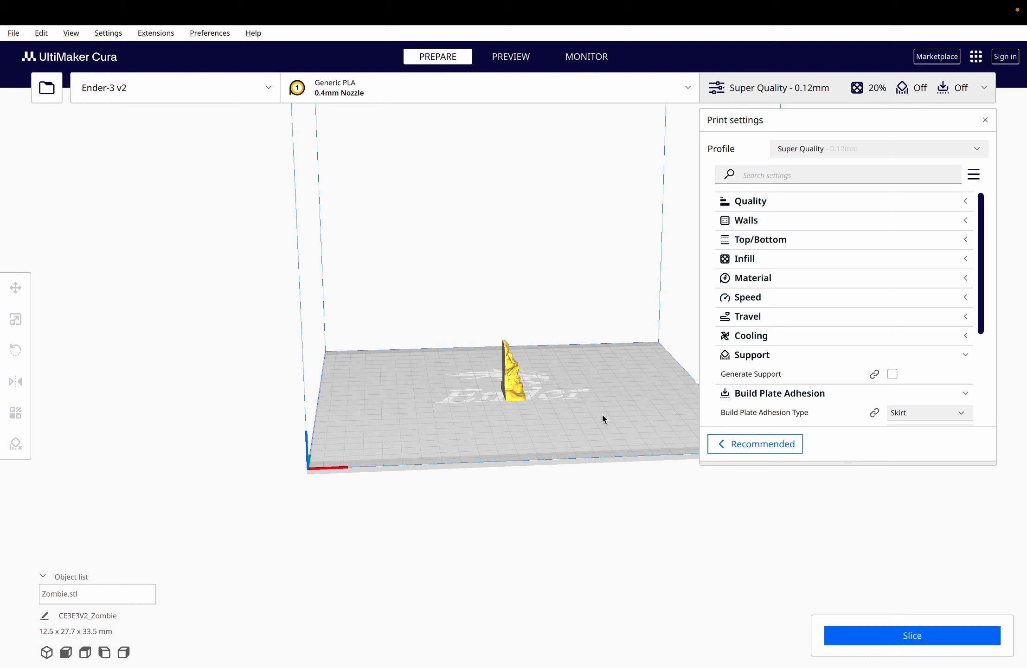
# Step: Examine the upright zombie model on the build plate from several sides and up close
pyautogui.click(512, 390)
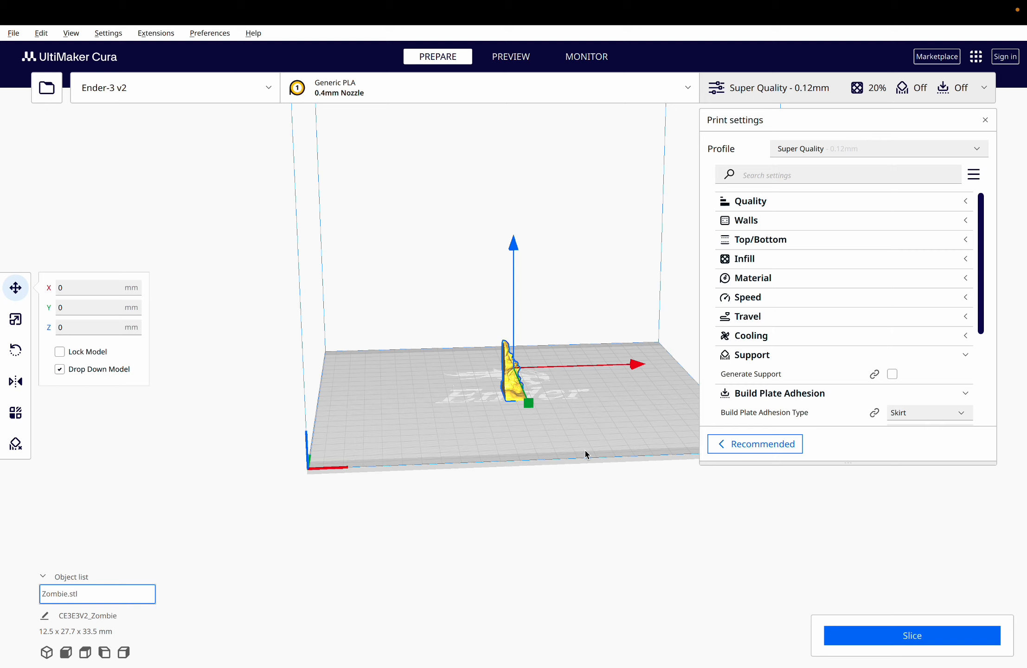
pyautogui.moveTo(581, 453); pyautogui.dragTo(411, 526, button='middle')
pyautogui.click(531, 509)
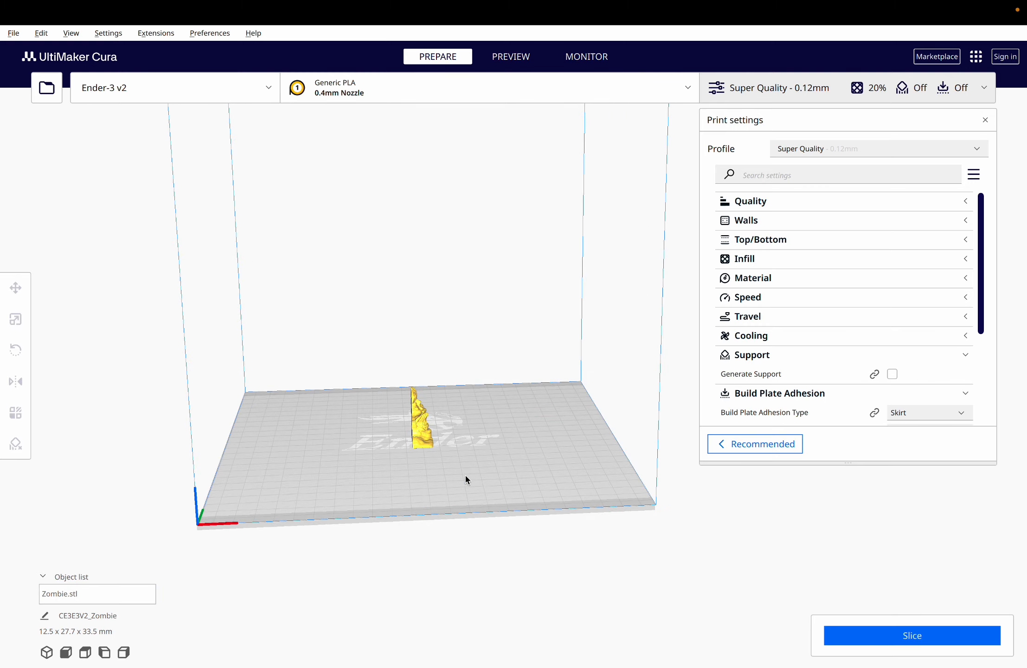
pyautogui.moveTo(471, 482); pyautogui.dragTo(424, 441, button='right')
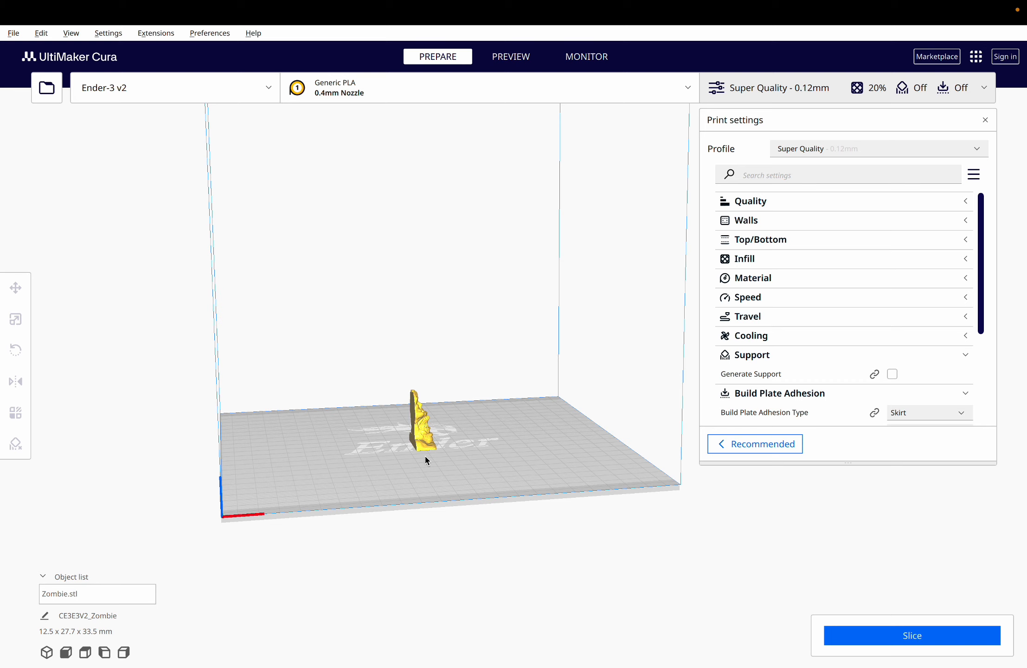
pyautogui.moveTo(466, 467); pyautogui.dragTo(409, 448, button='right')
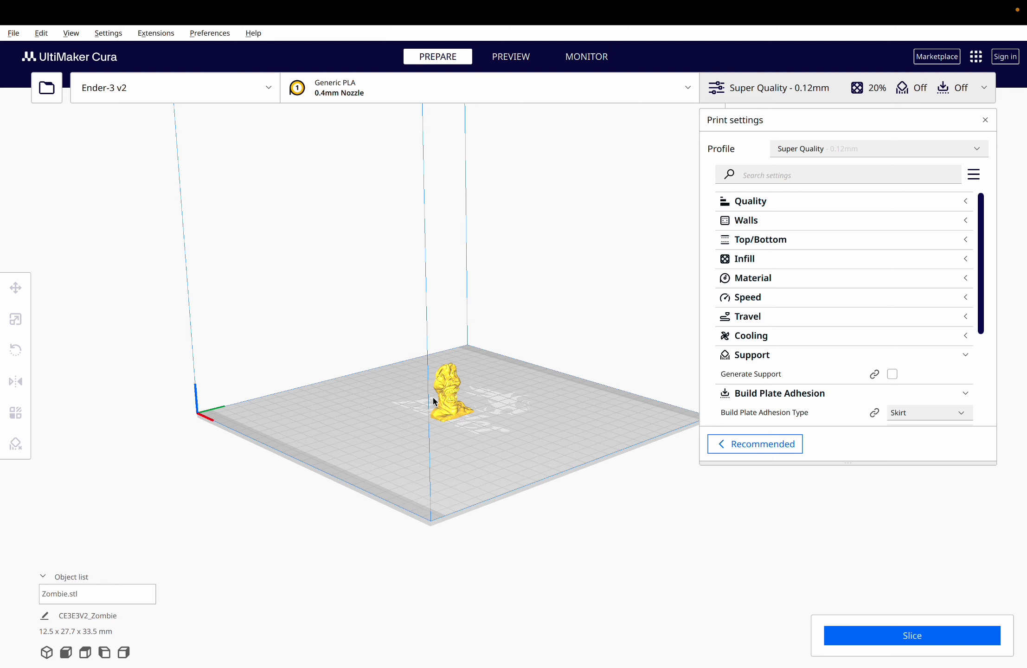
pyautogui.scroll(5, 473, 437)
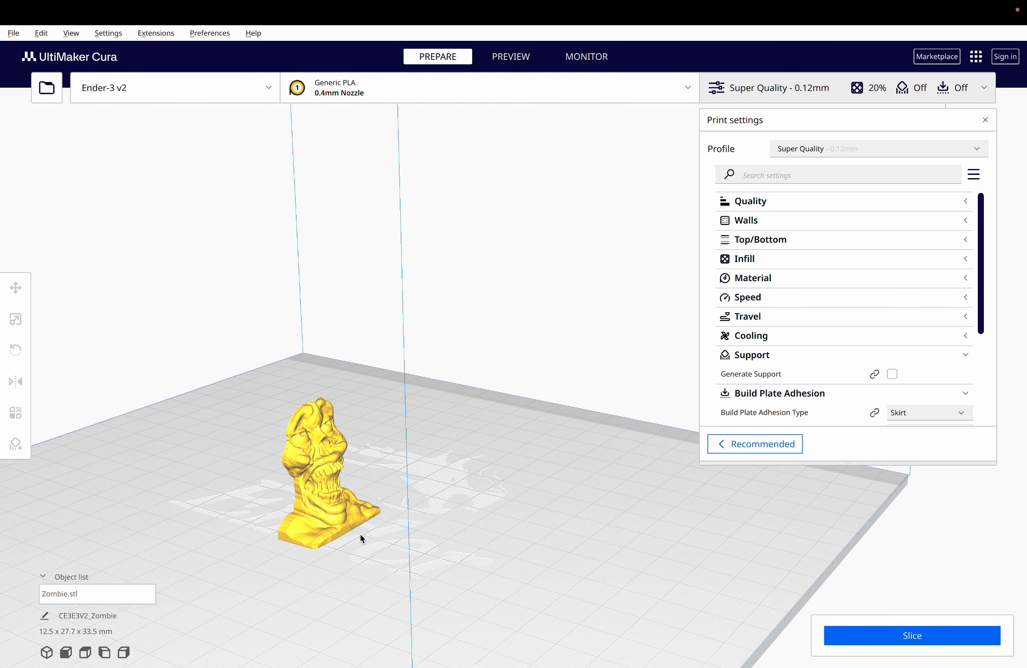
pyautogui.moveTo(367, 539); pyautogui.dragTo(485, 480, button='right')
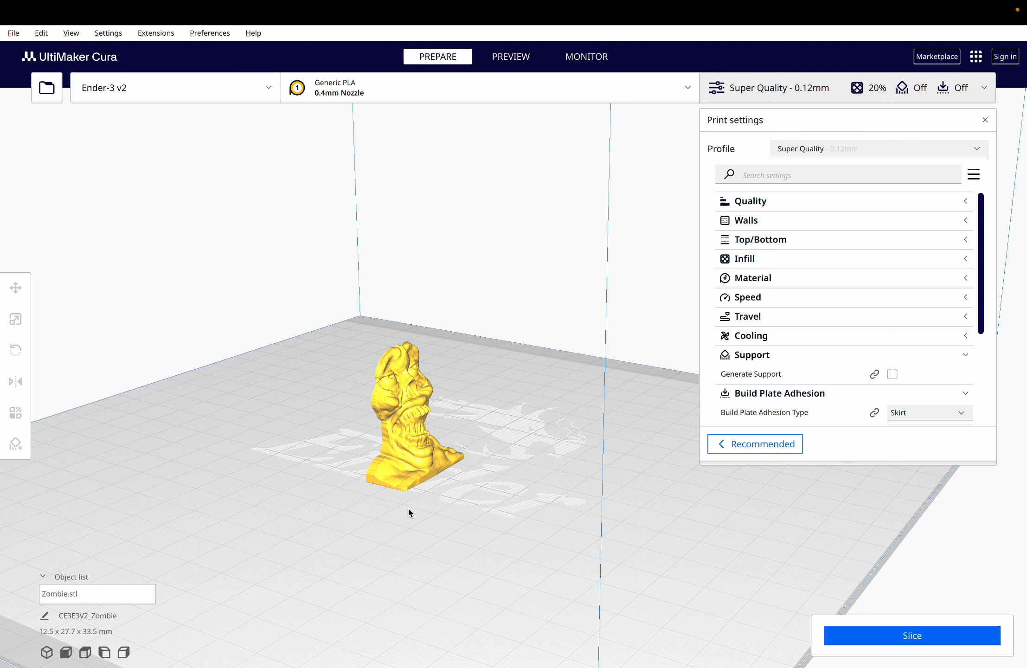
pyautogui.moveTo(410, 511); pyautogui.dragTo(456, 511, button='right')
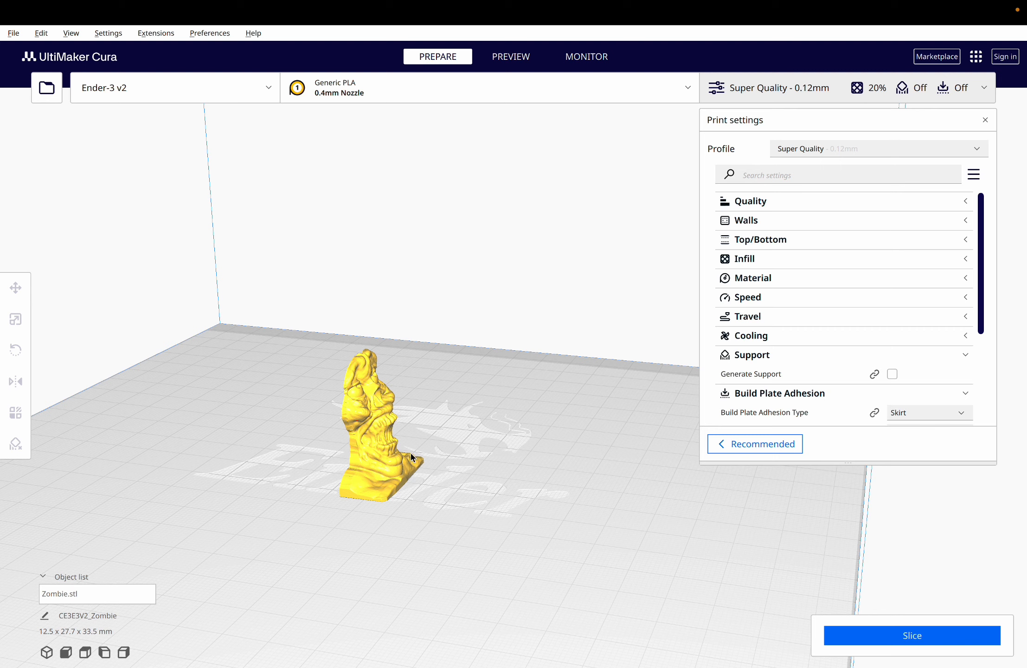
# Step: Rotate the zombie model 90° about the green Y axis so it lies on its flat back, and deselect it
pyautogui.click(370, 442)
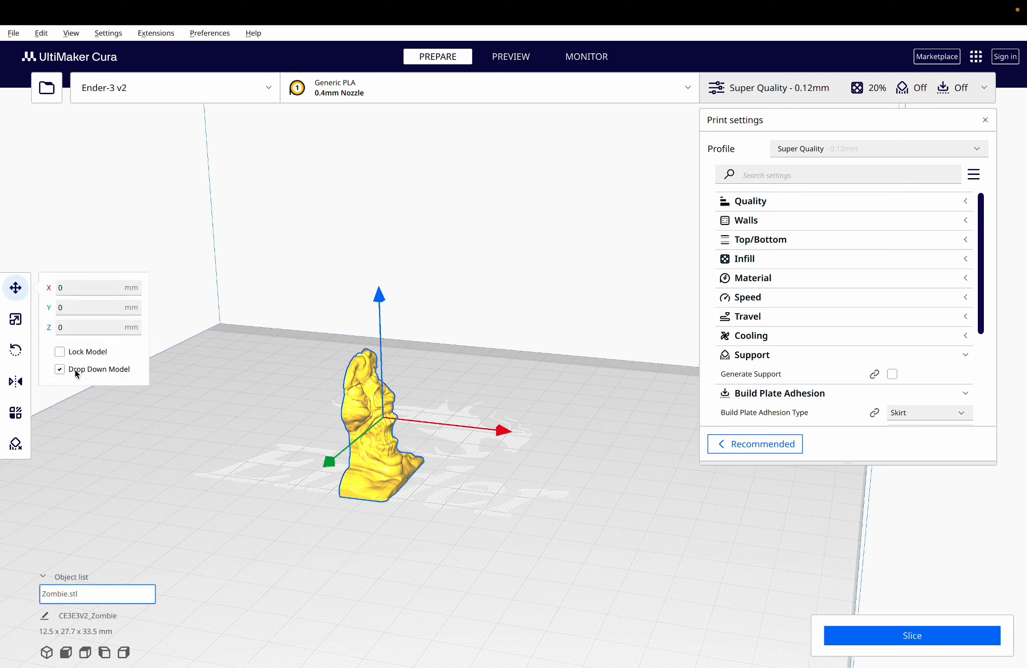
pyautogui.click(16, 351)
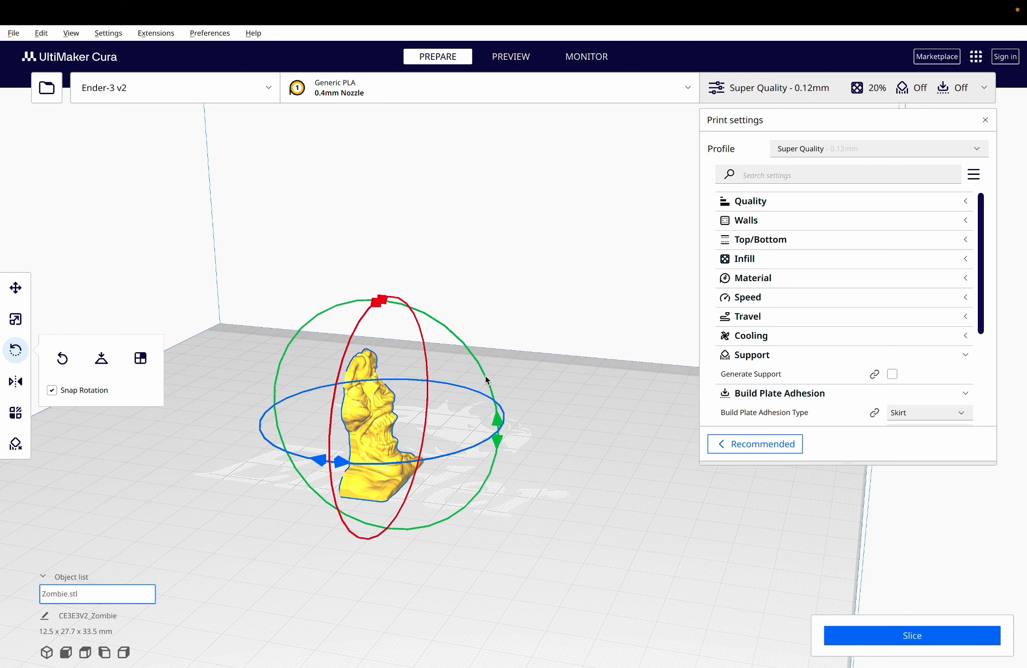
pyautogui.moveTo(495, 418); pyautogui.dragTo(353, 369)
pyautogui.click(604, 453)
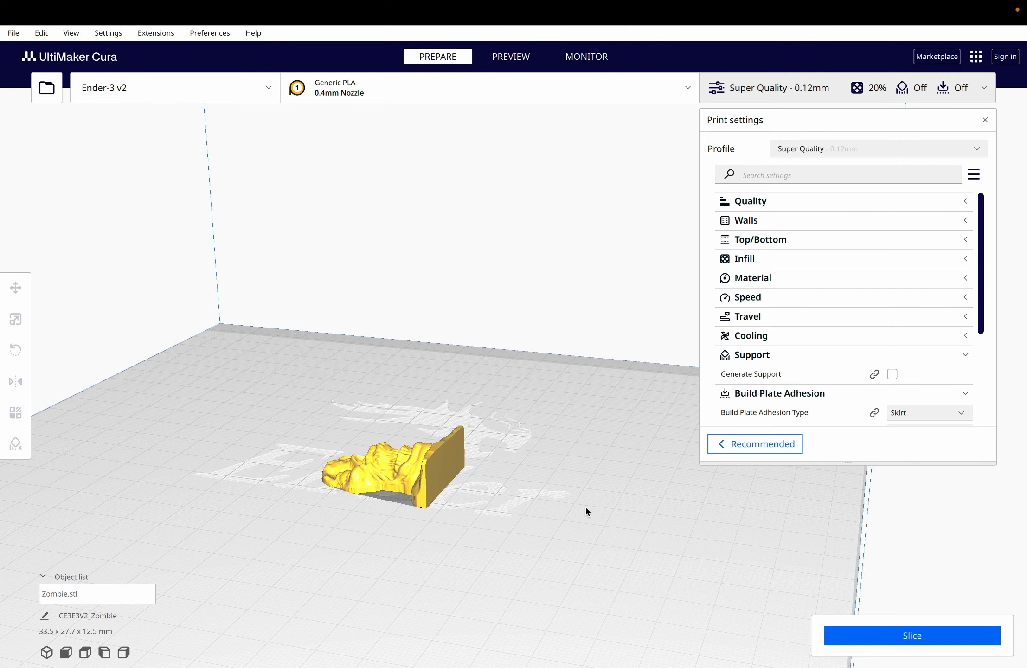
# Step: Rotate the zombie model 90° about the green Y axis so it stands upright on the build plate, and deselect it
pyautogui.moveTo(553, 489); pyautogui.dragTo(640, 488, button='middle')
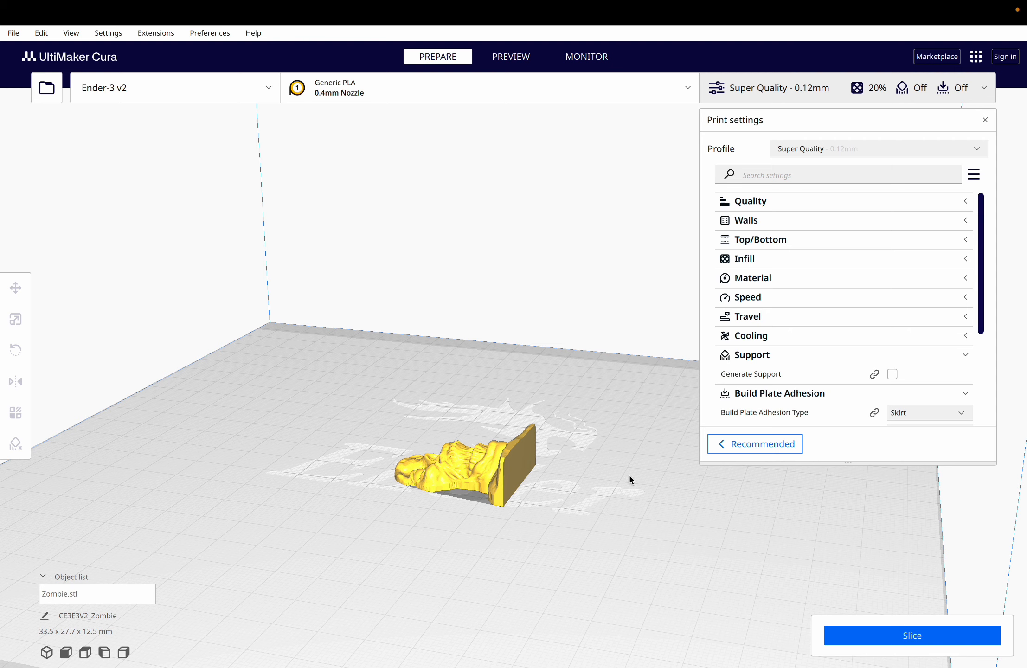
pyautogui.click(495, 464)
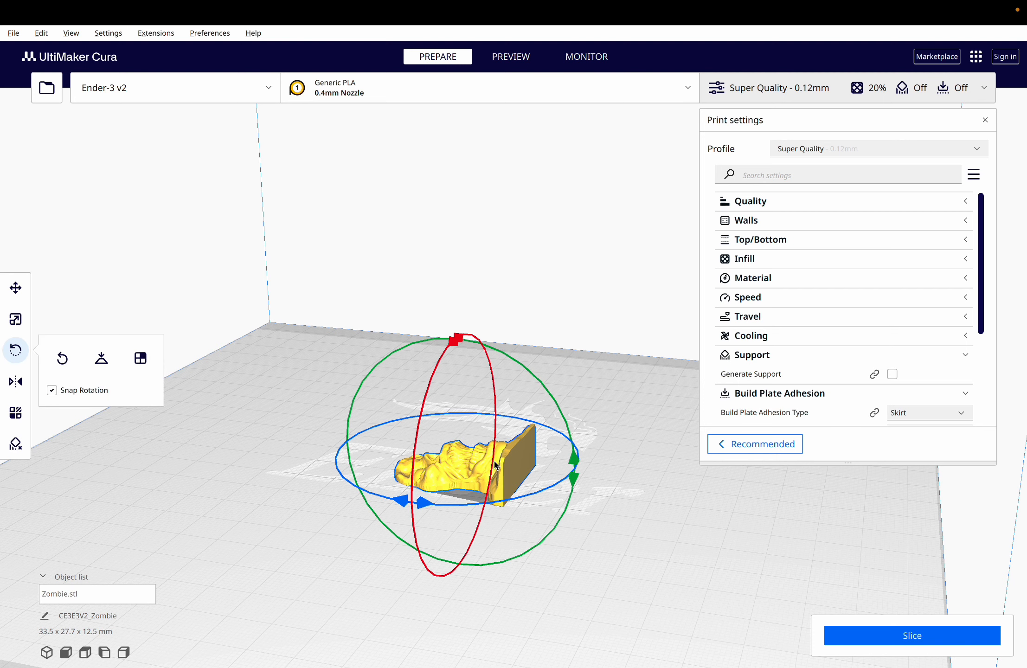
pyautogui.click(15, 320)
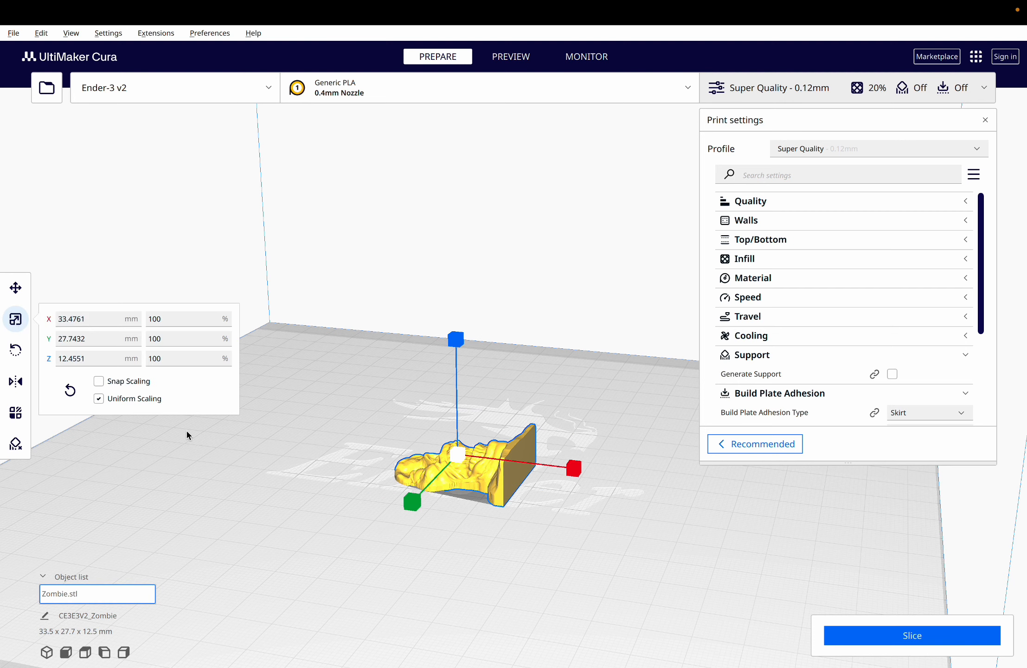
pyautogui.click(15, 351)
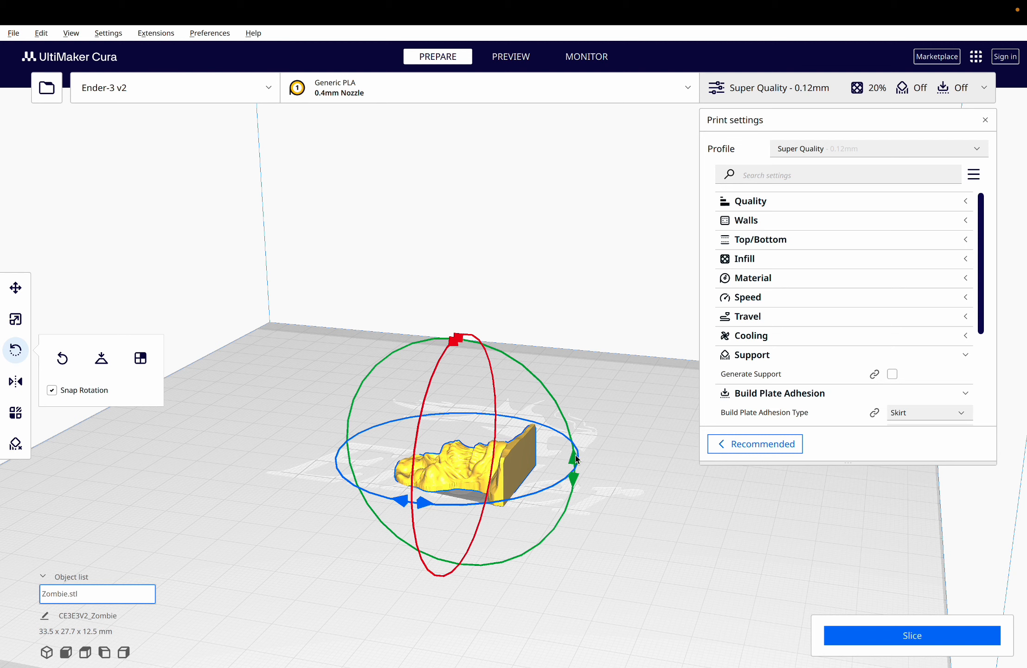
pyautogui.moveTo(574, 460); pyautogui.dragTo(470, 563)
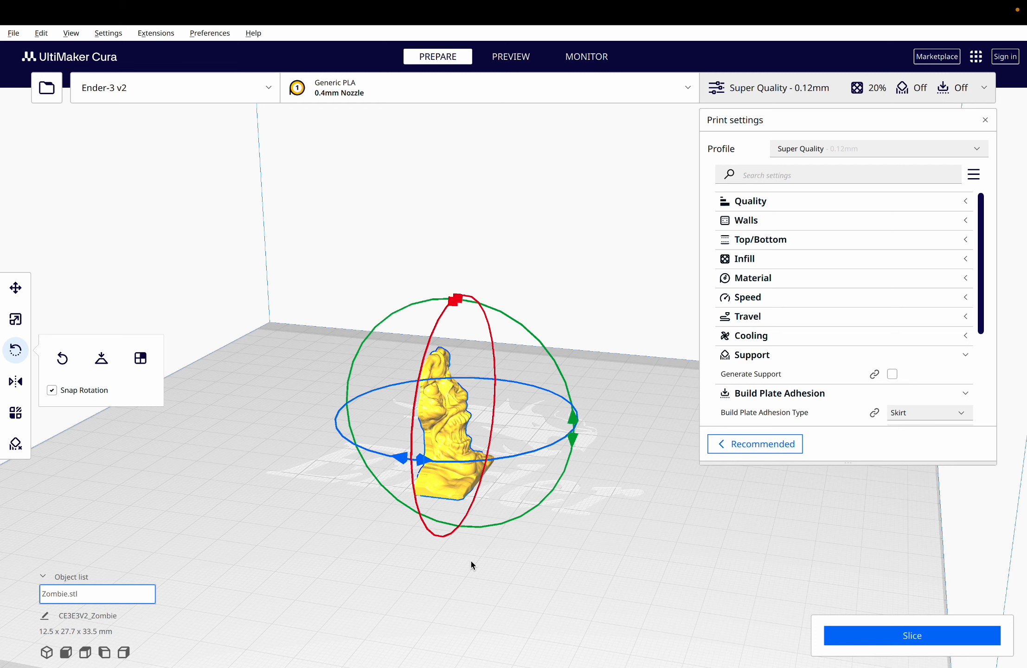
pyautogui.click(471, 564)
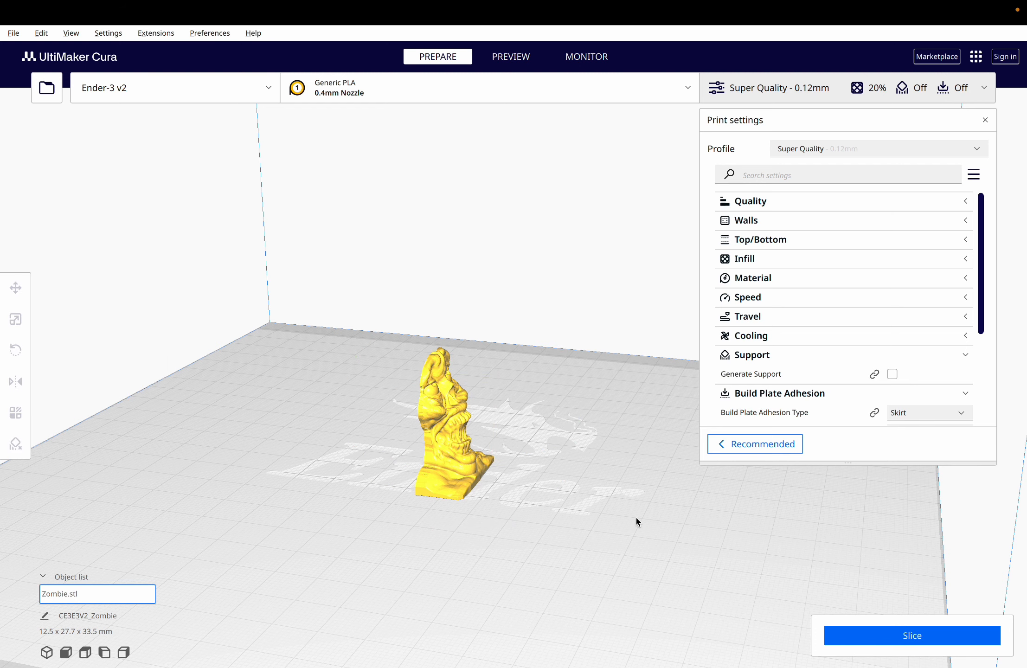
# Step: Scale the upright zombie model uniformly to a Z height of 40 mm
pyautogui.click(432, 419)
pyautogui.click(16, 319)
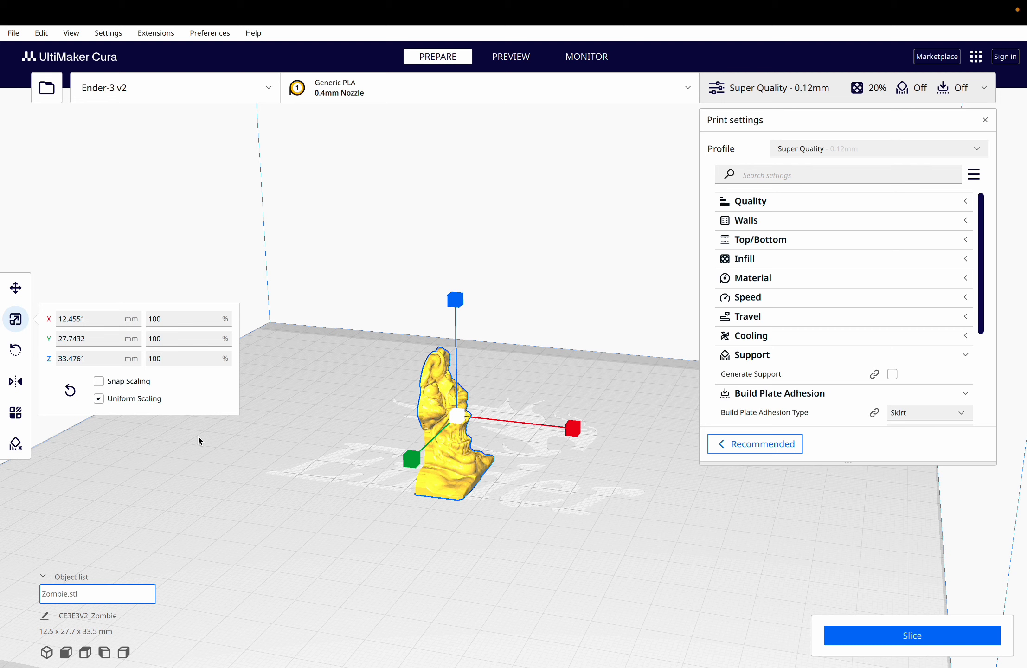
pyautogui.click(80, 358)
pyautogui.moveTo(93, 360); pyautogui.dragTo(2, 347)
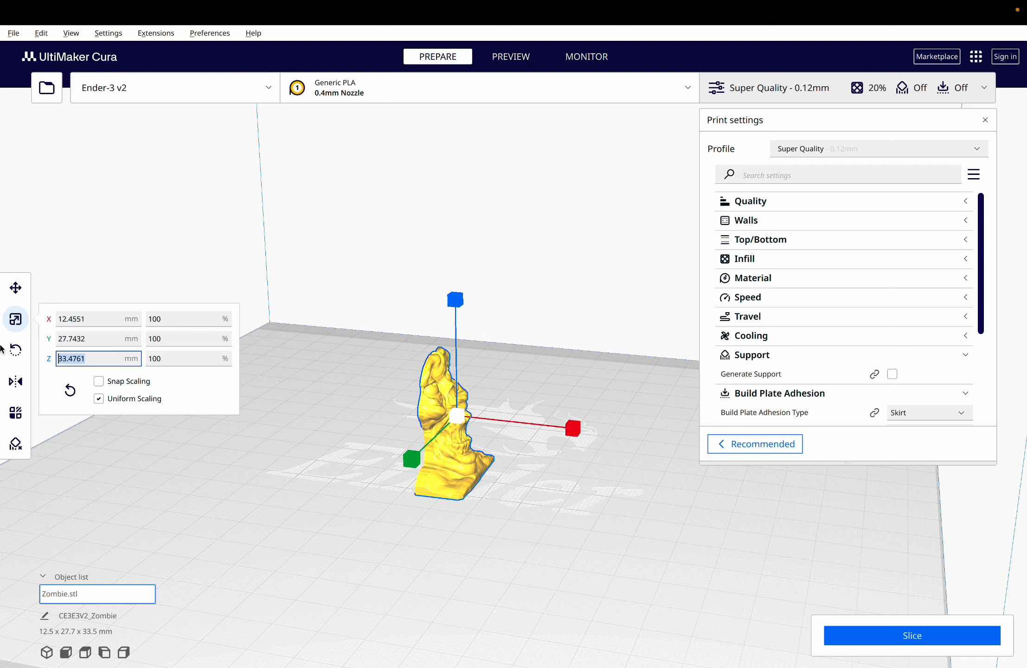
pyautogui.write('40')
pyautogui.press('Return')
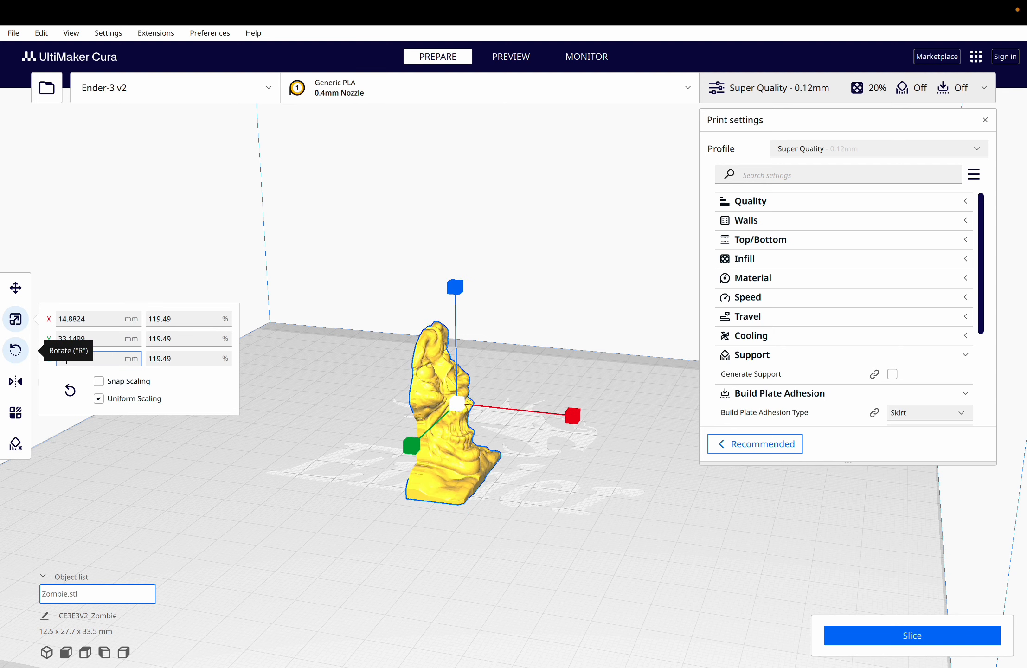